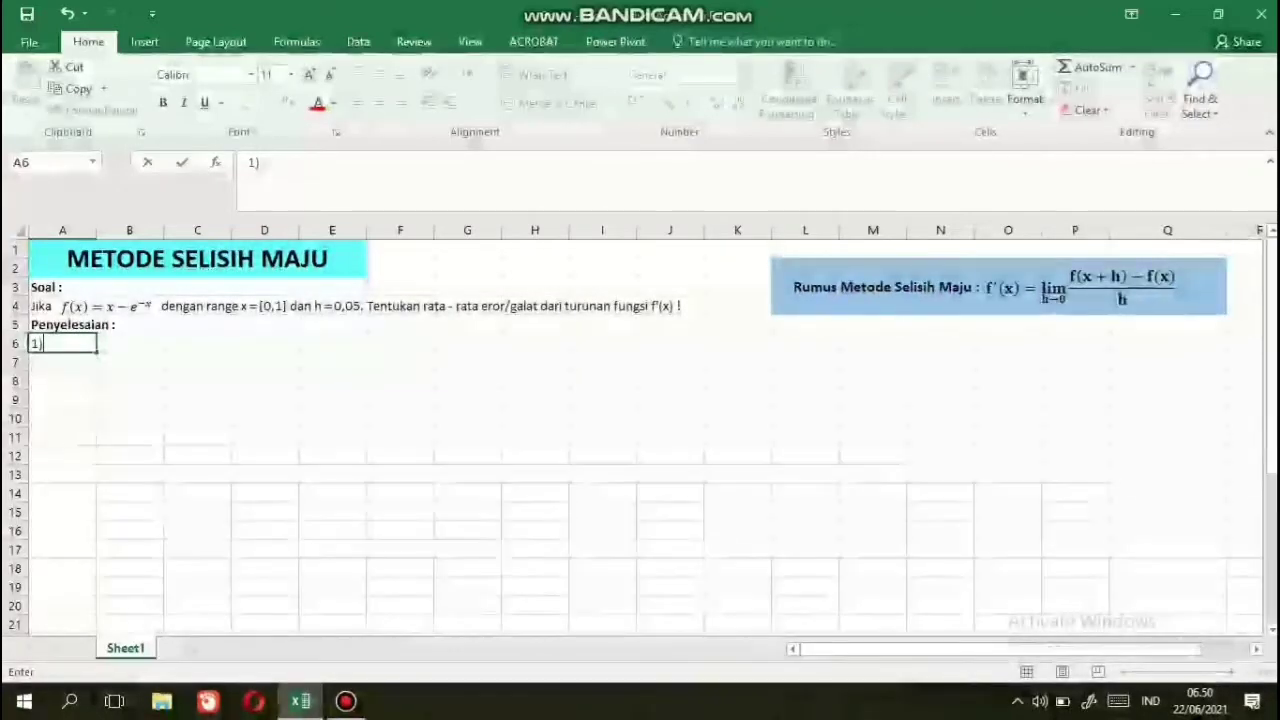
- Complete the numbered entry in A6 as "1) f(x)=x-e^-x"
type("f(")
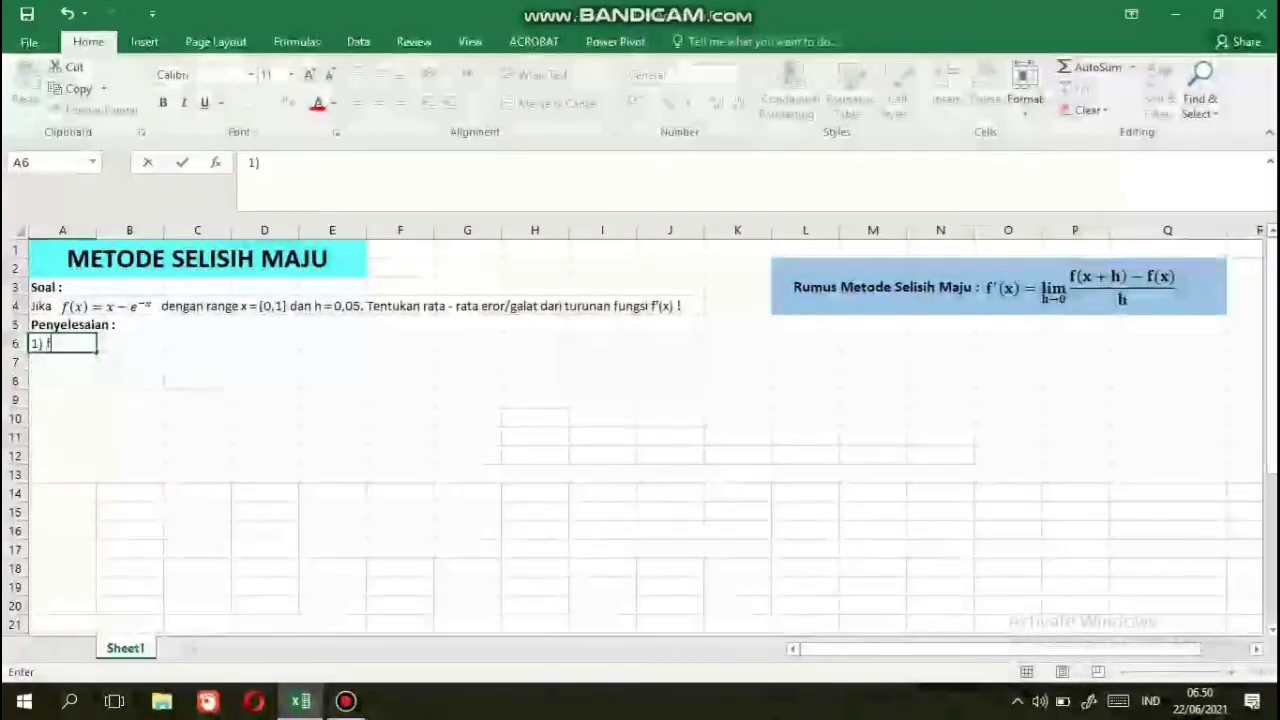
type("x")
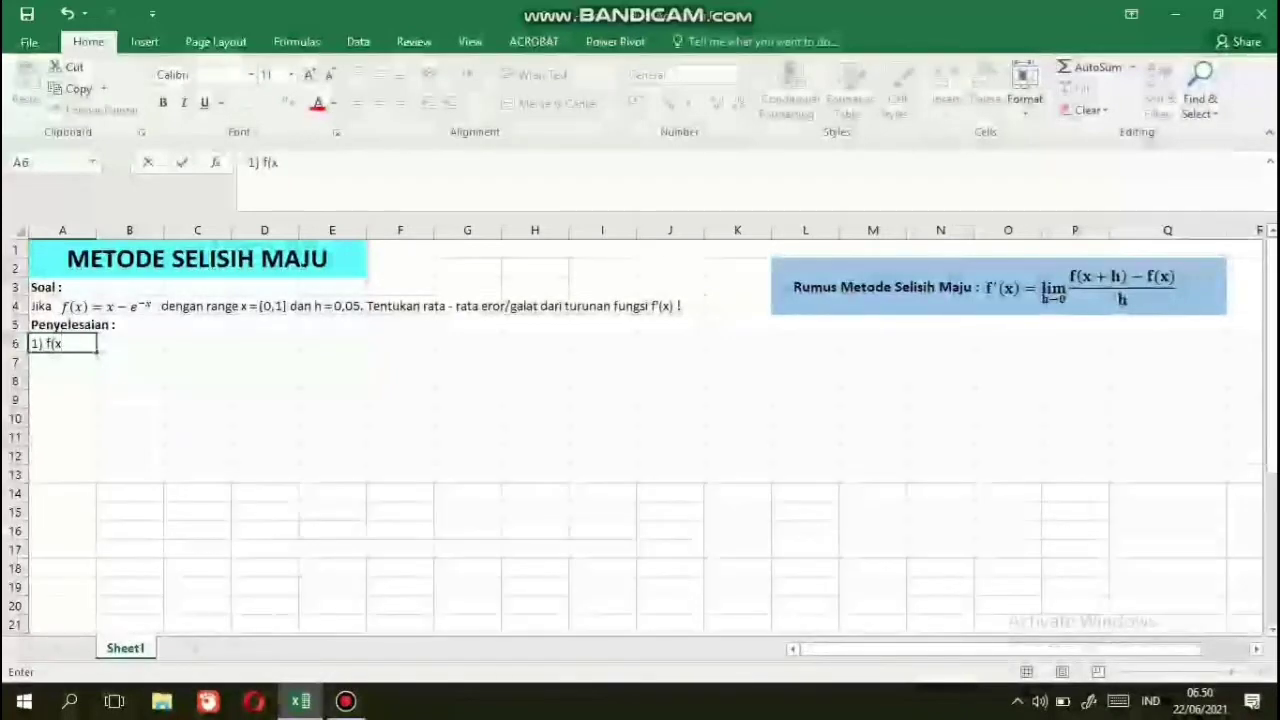
type(")")
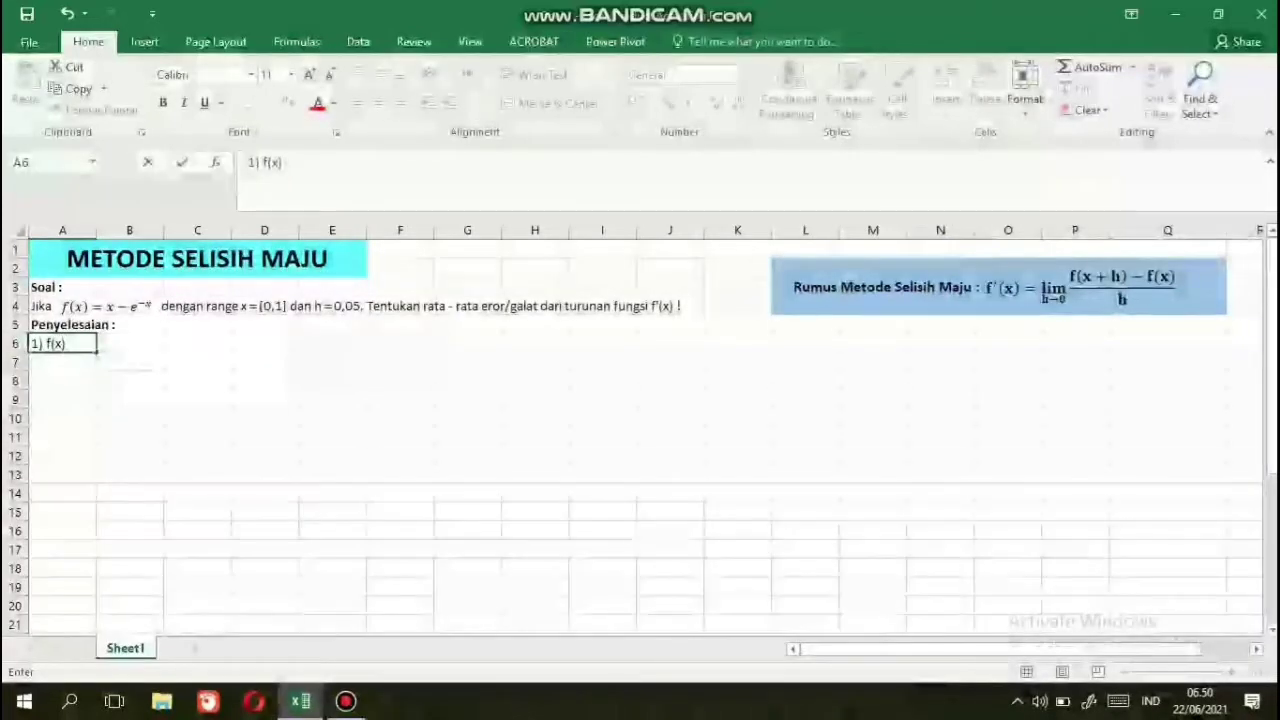
type("=")
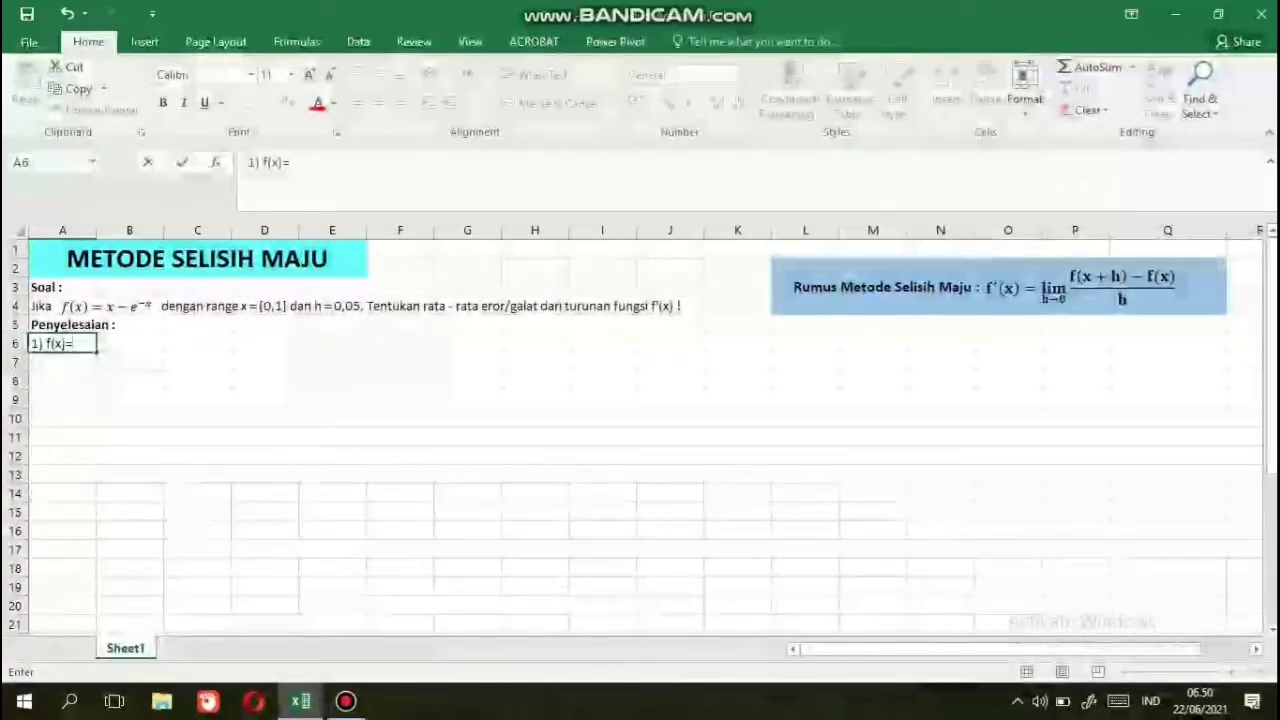
type("x-")
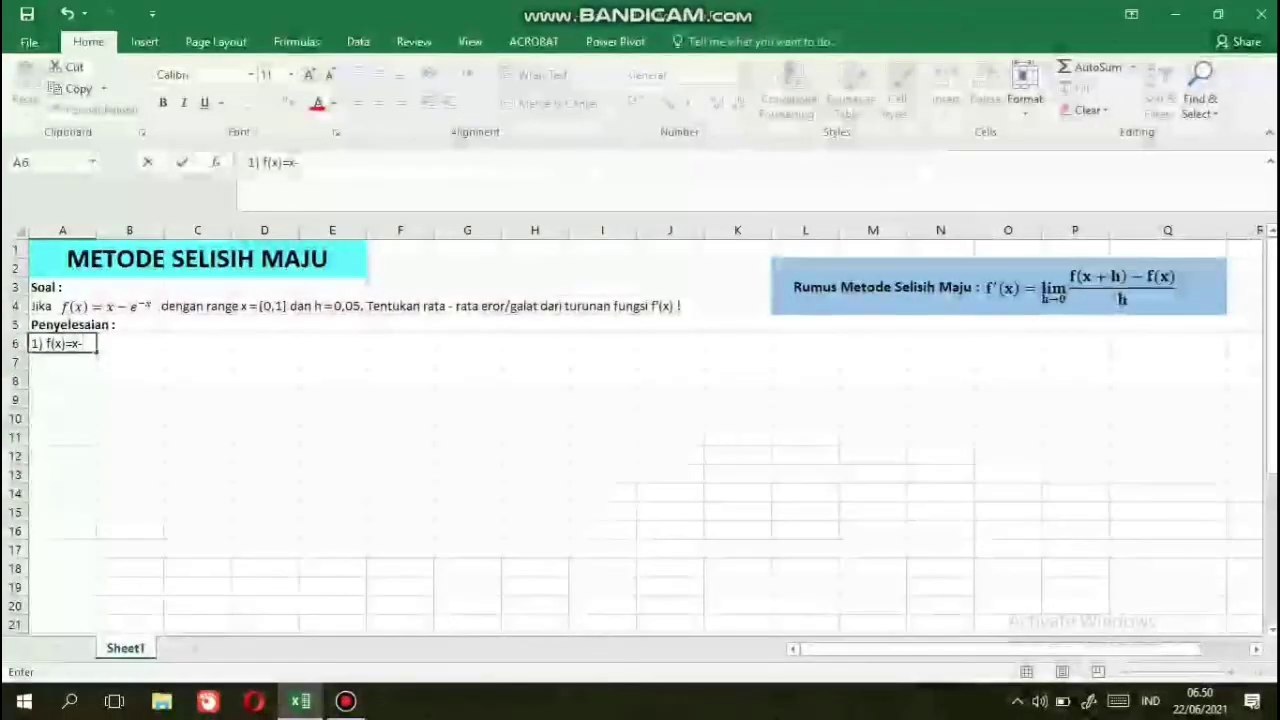
type("e")
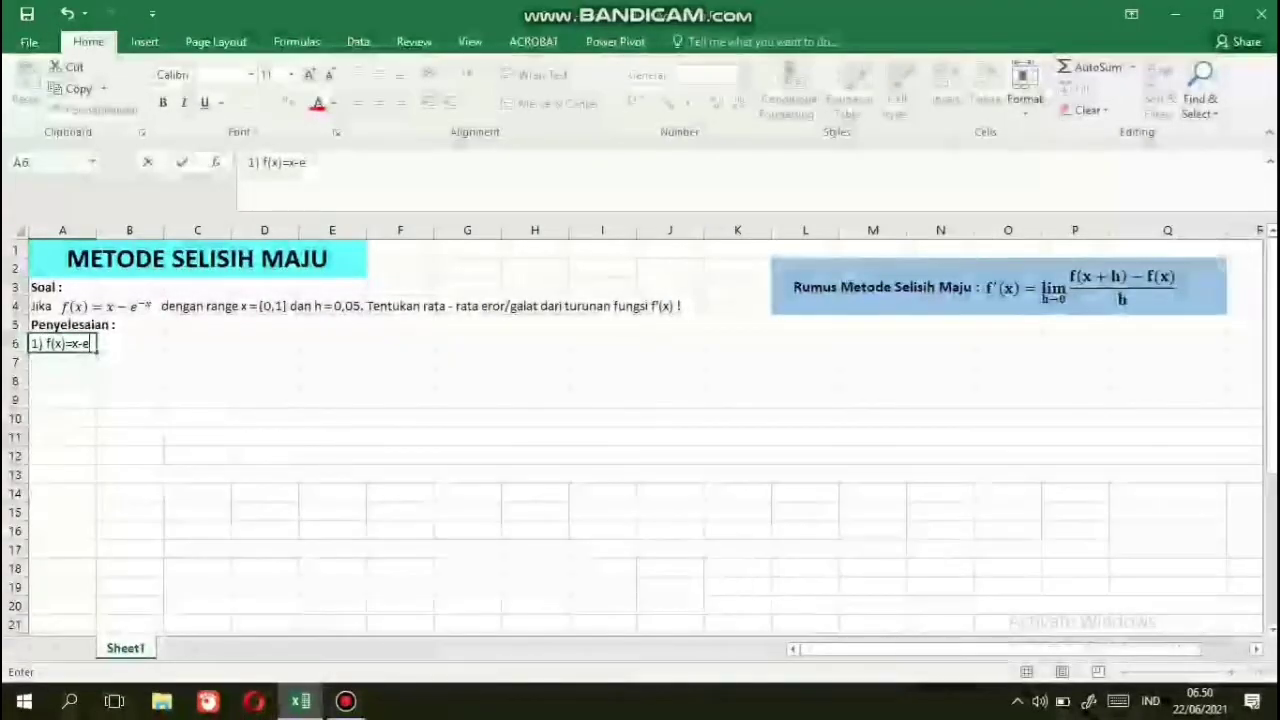
type("^-")
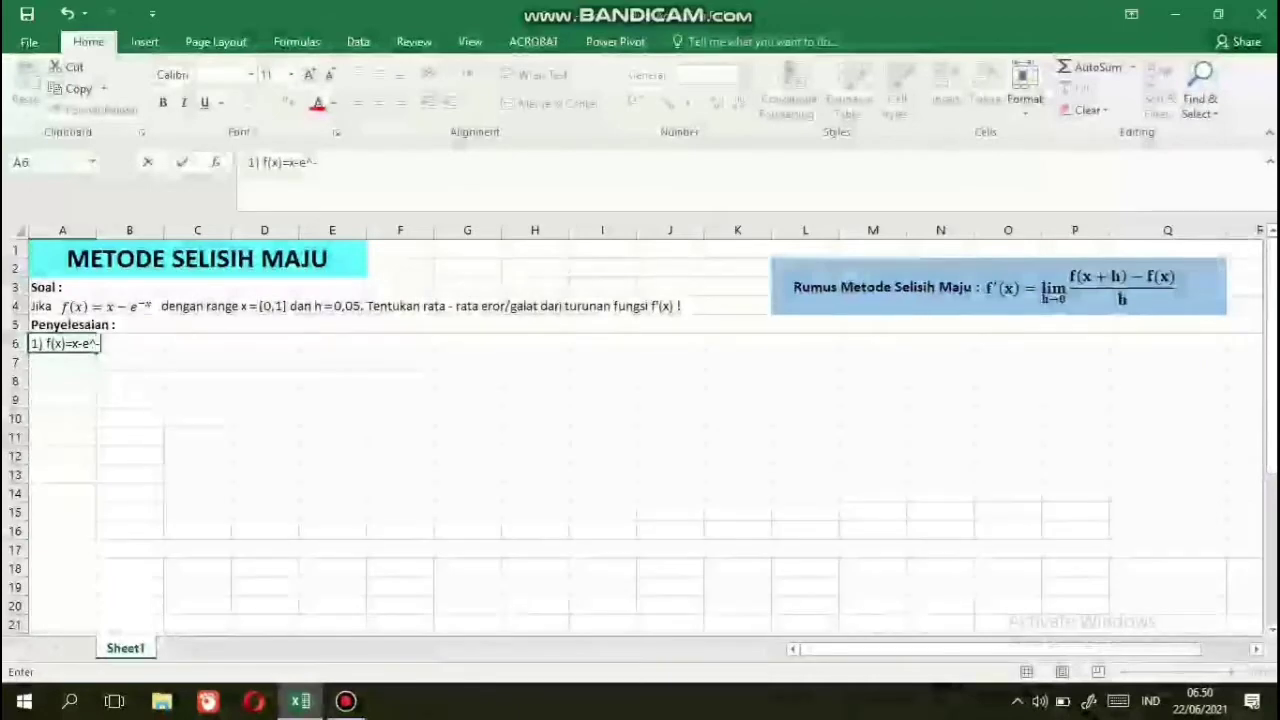
type("x")
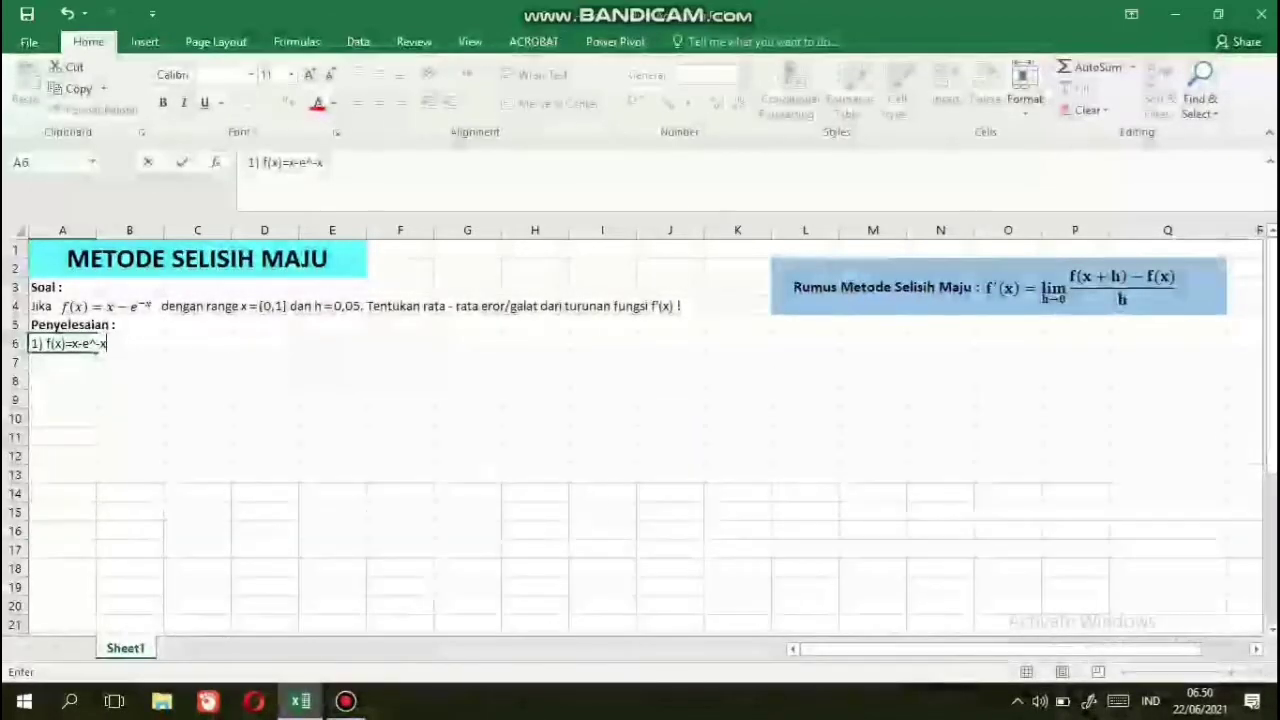
- Enter the heading "2) Range" in A7
type("2)")
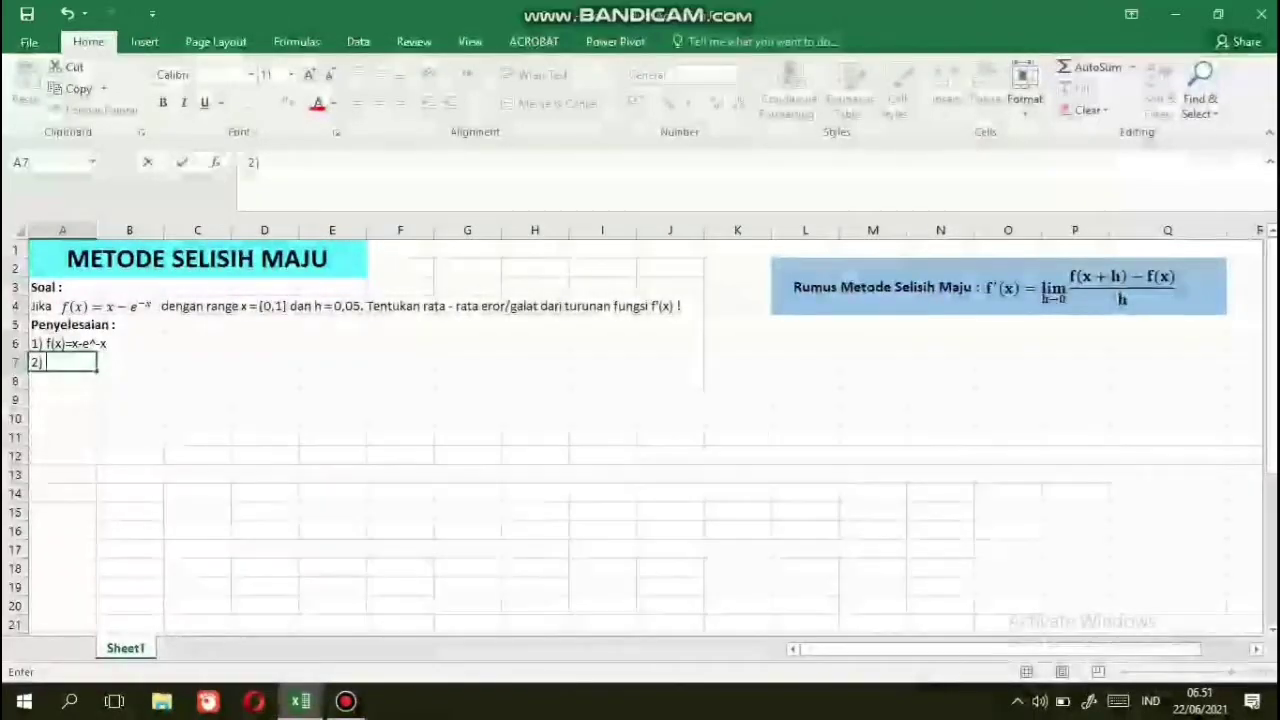
type(" fange")
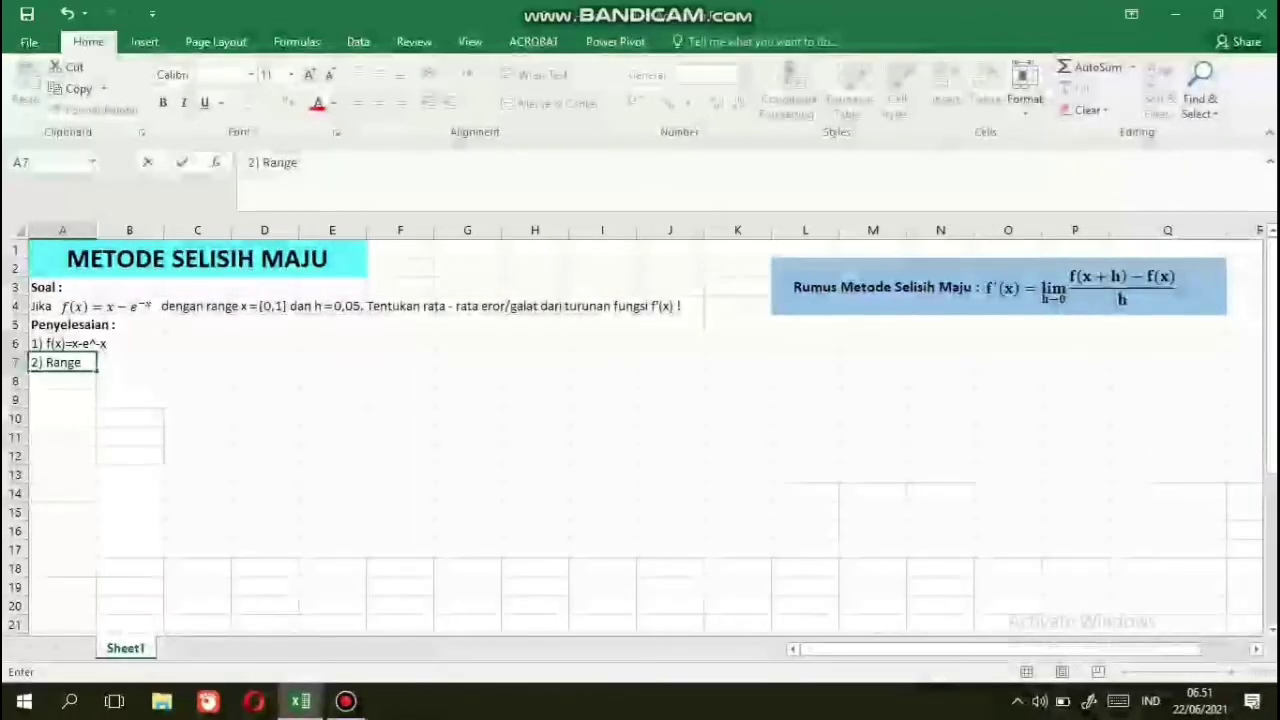
key("Return")
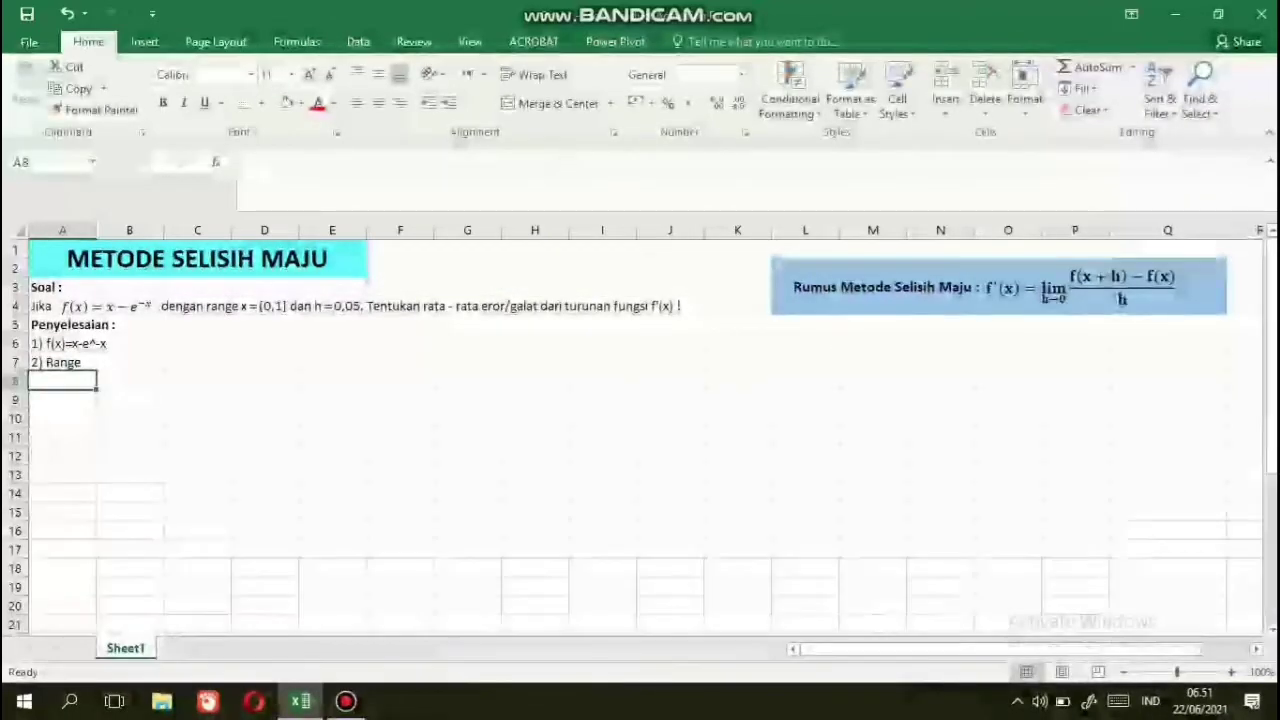
- Enter the range limits below the Range heading: "a =" with 0 in row 8 and "b =" with 1 in row 9
type("a =")
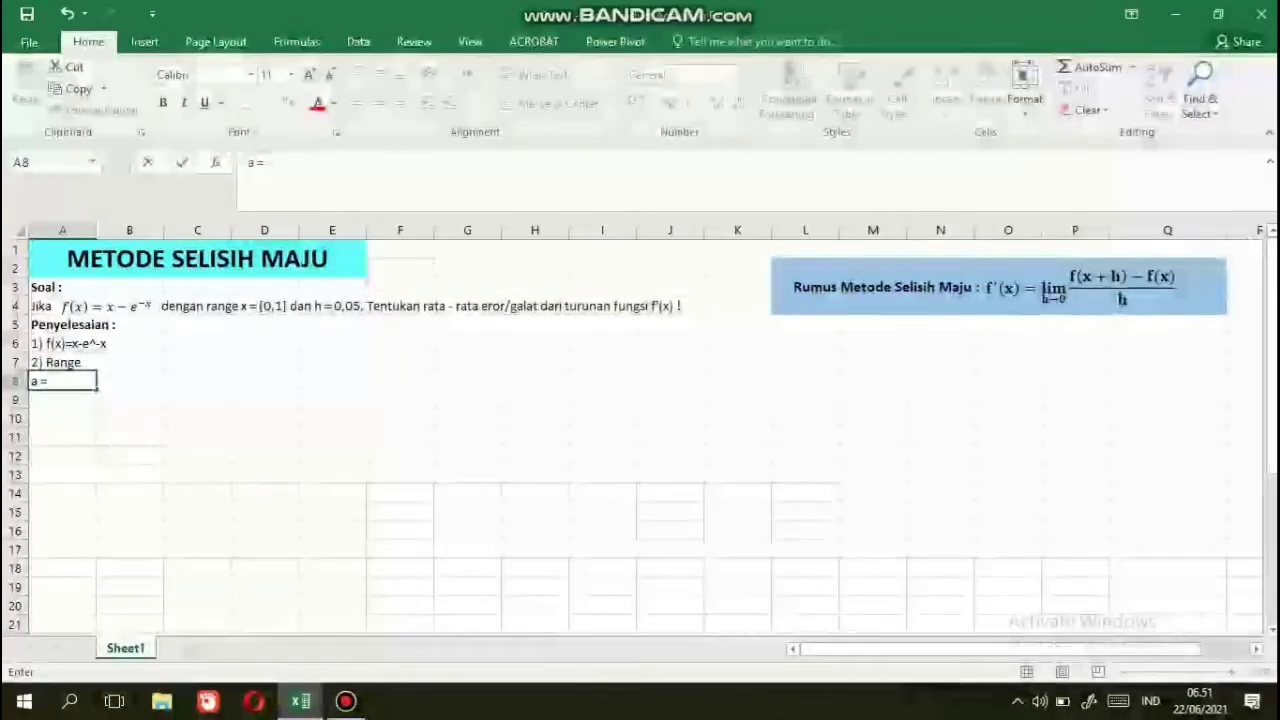
left_click(129, 380)
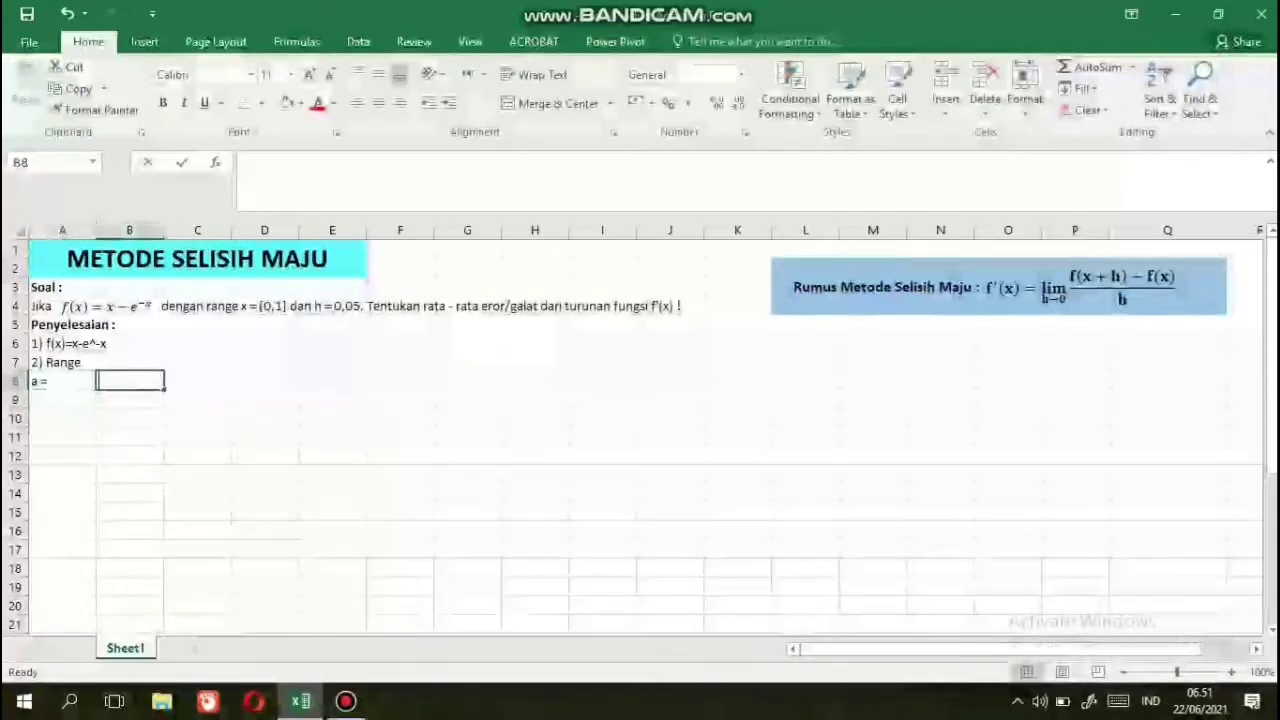
key("Return")
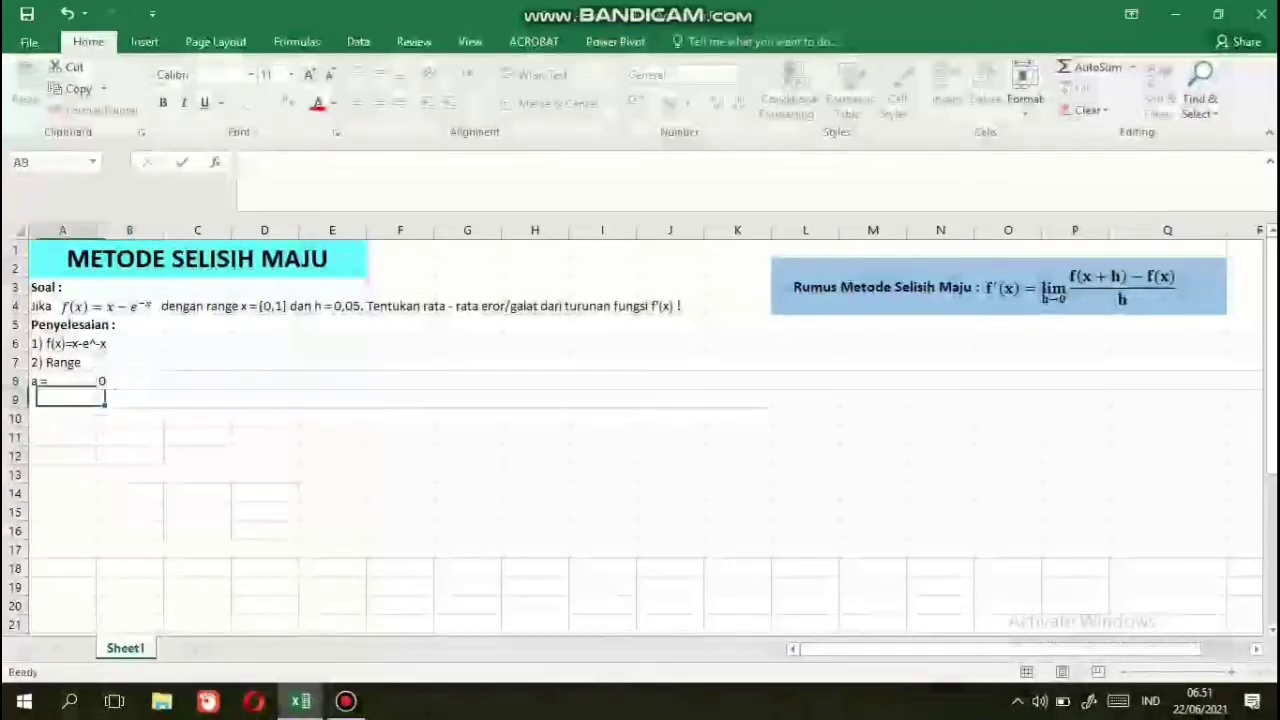
type("b")
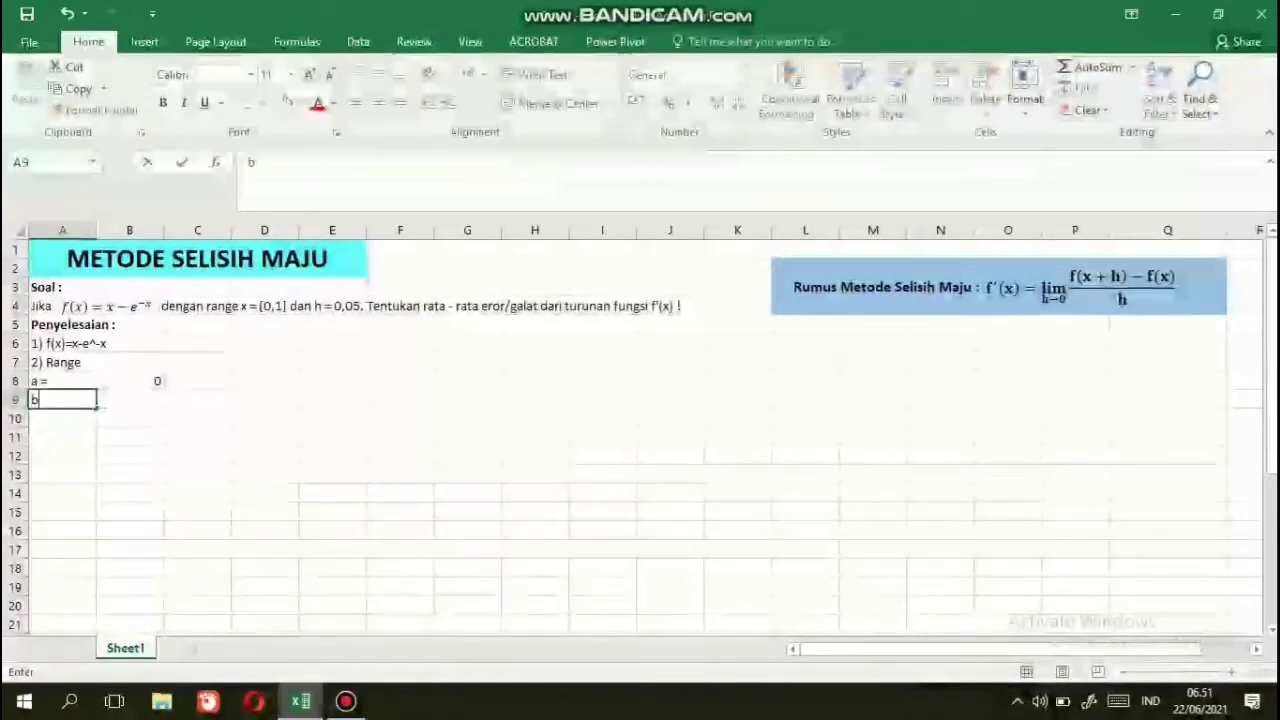
type(" =")
key("Tab")
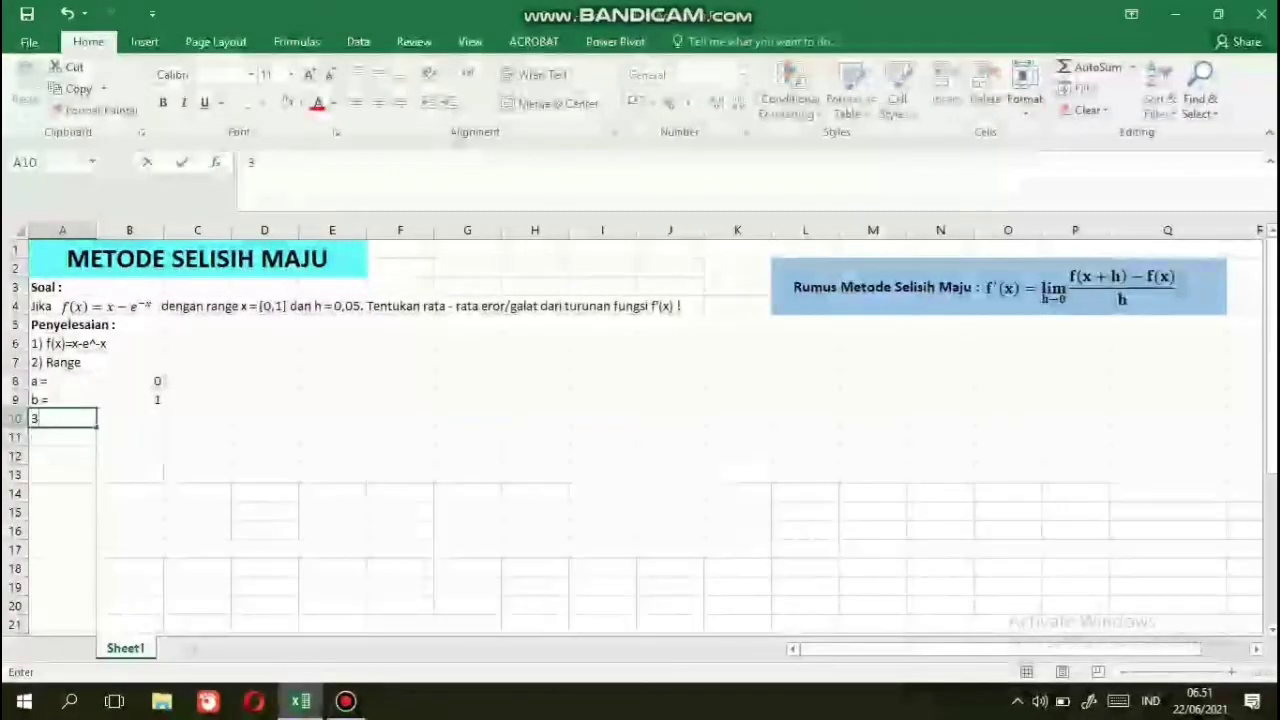
- Label A10 "3) N =" and enter 20 in B10
type(")")
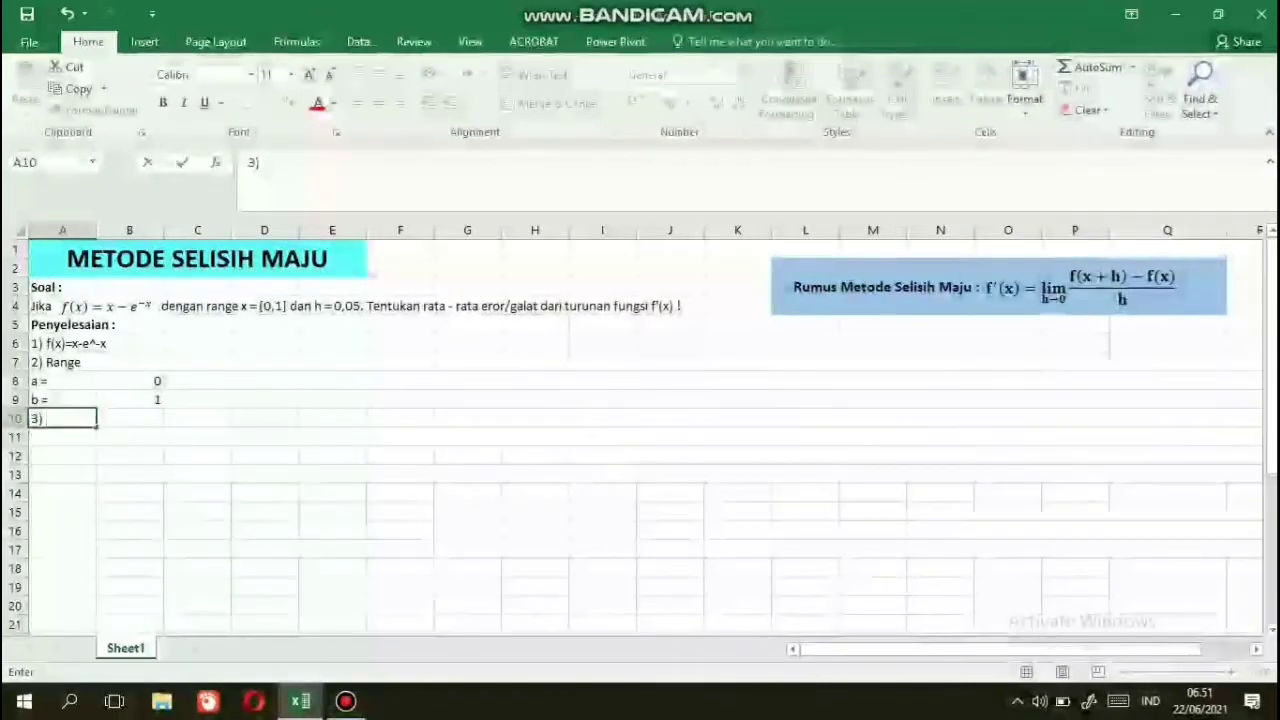
type(" N")
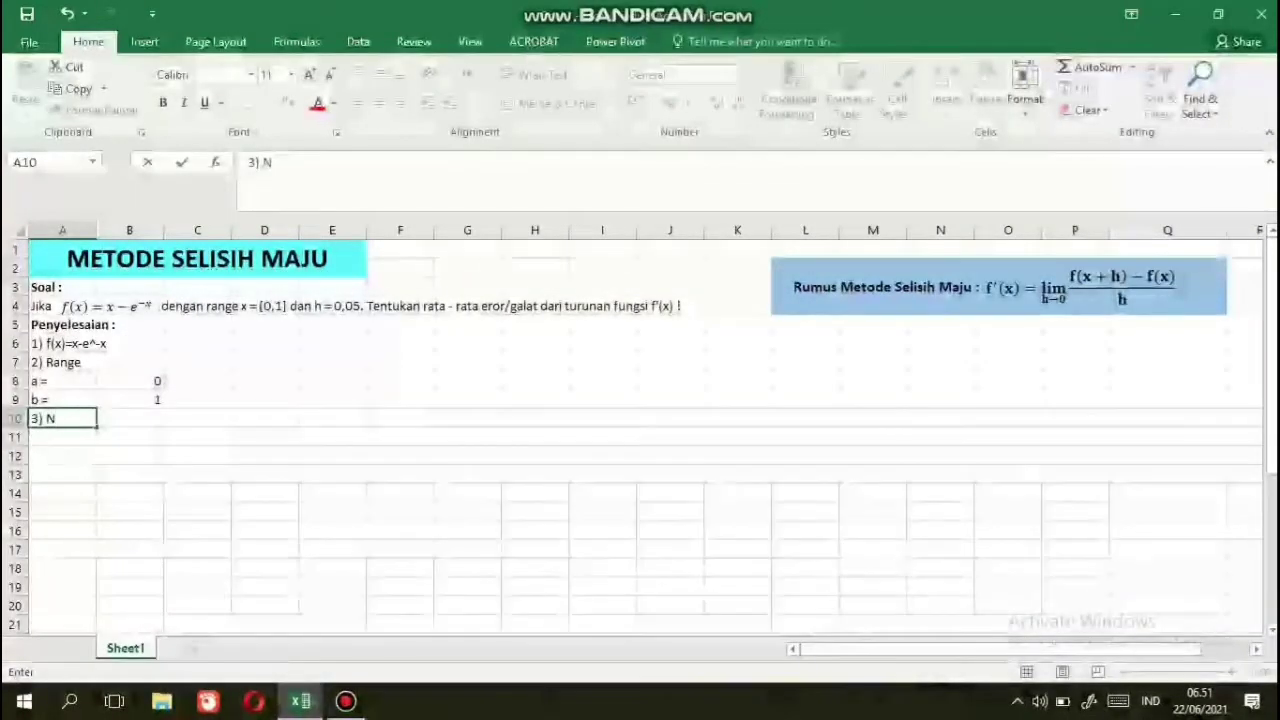
type(" =")
key("Tab")
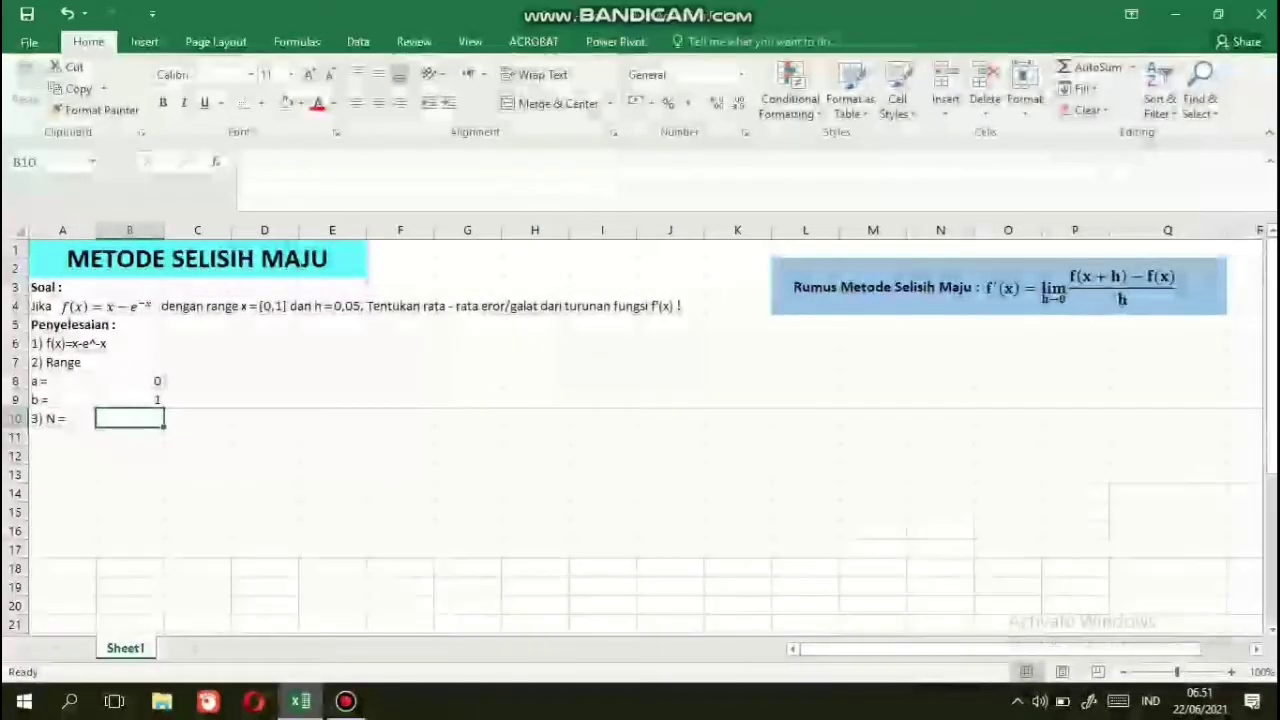
type("20")
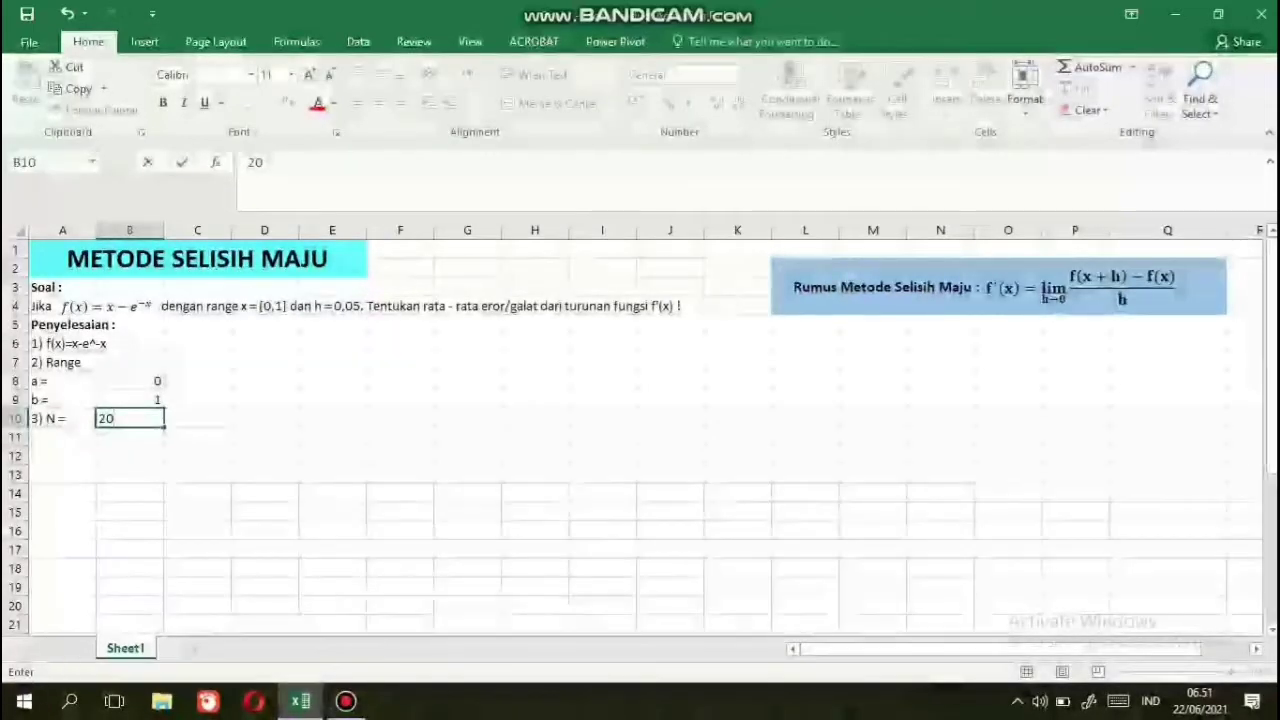
key("Return")
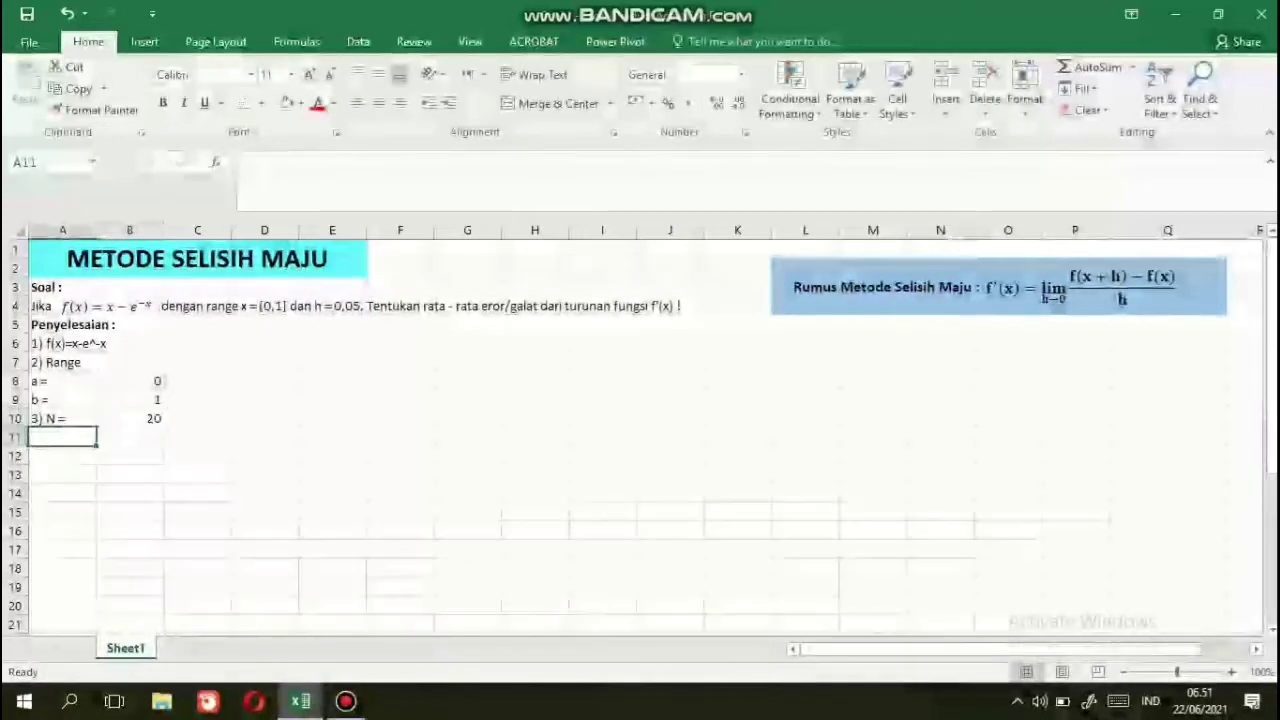
- Label A11 "4) h =" and calculate the step size in B11 with a formula dividing (B9-B8) by N
type("4)")
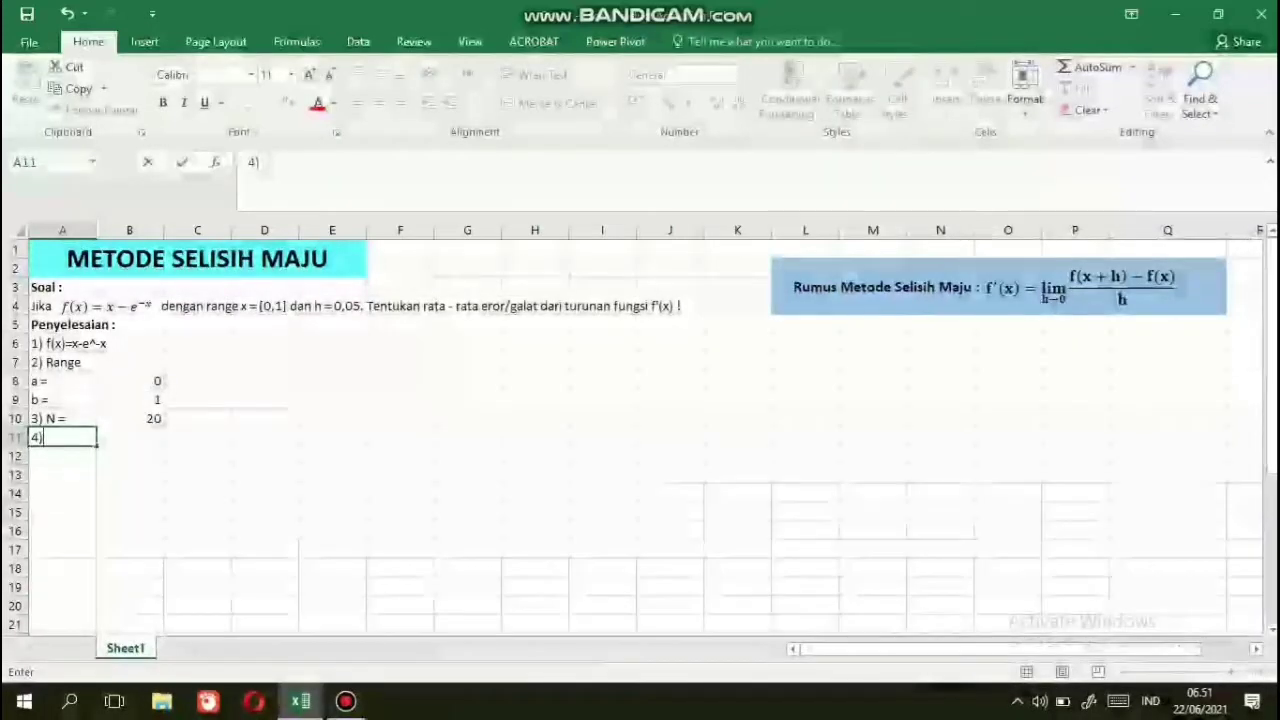
type(" h")
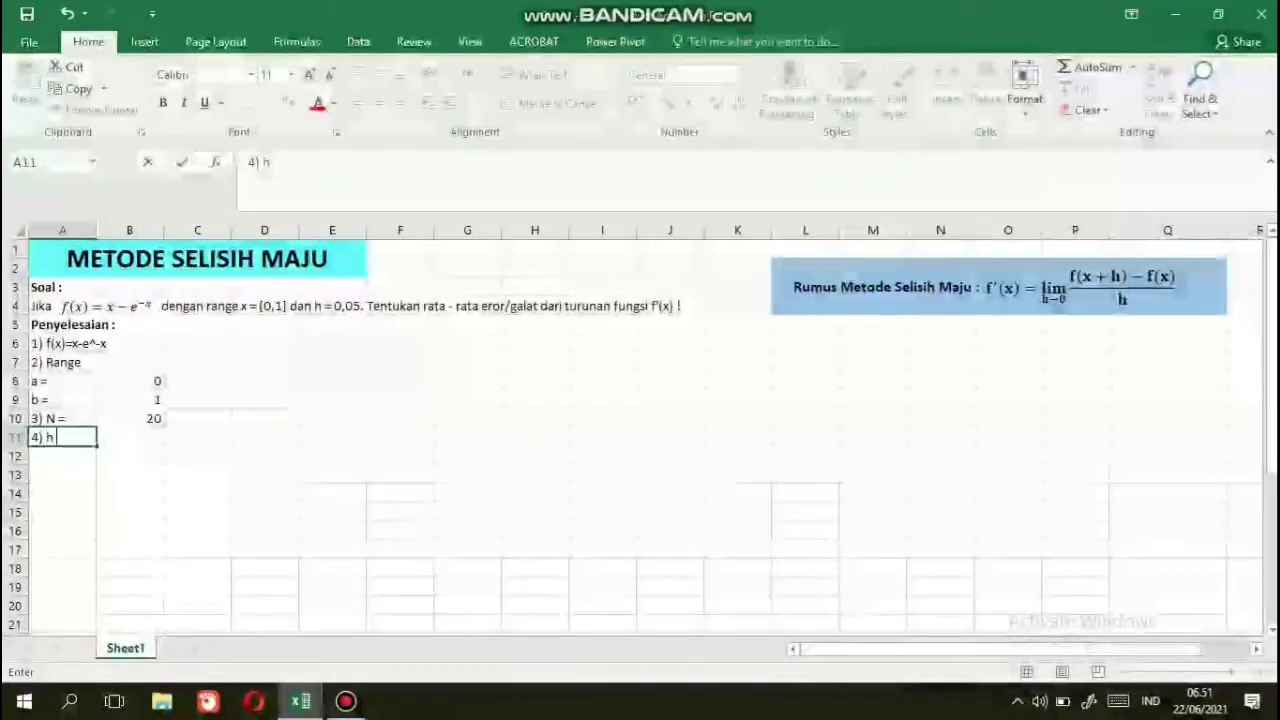
type(" =")
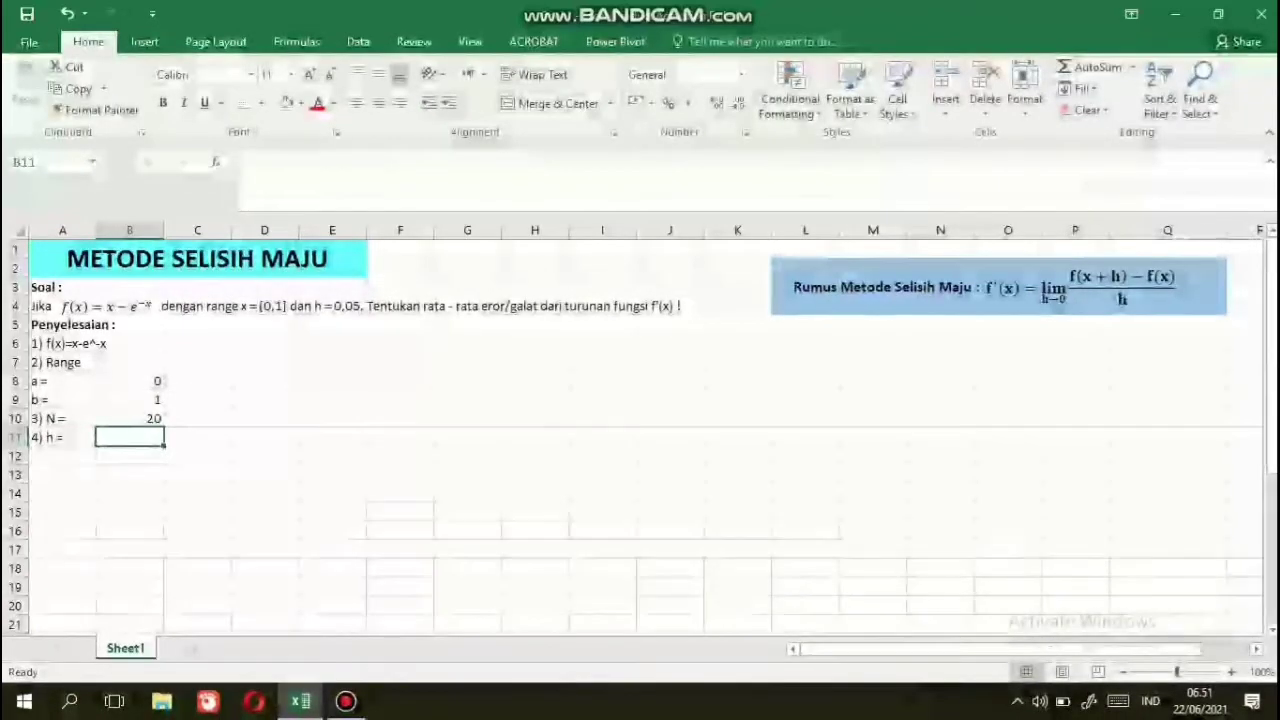
type("=")
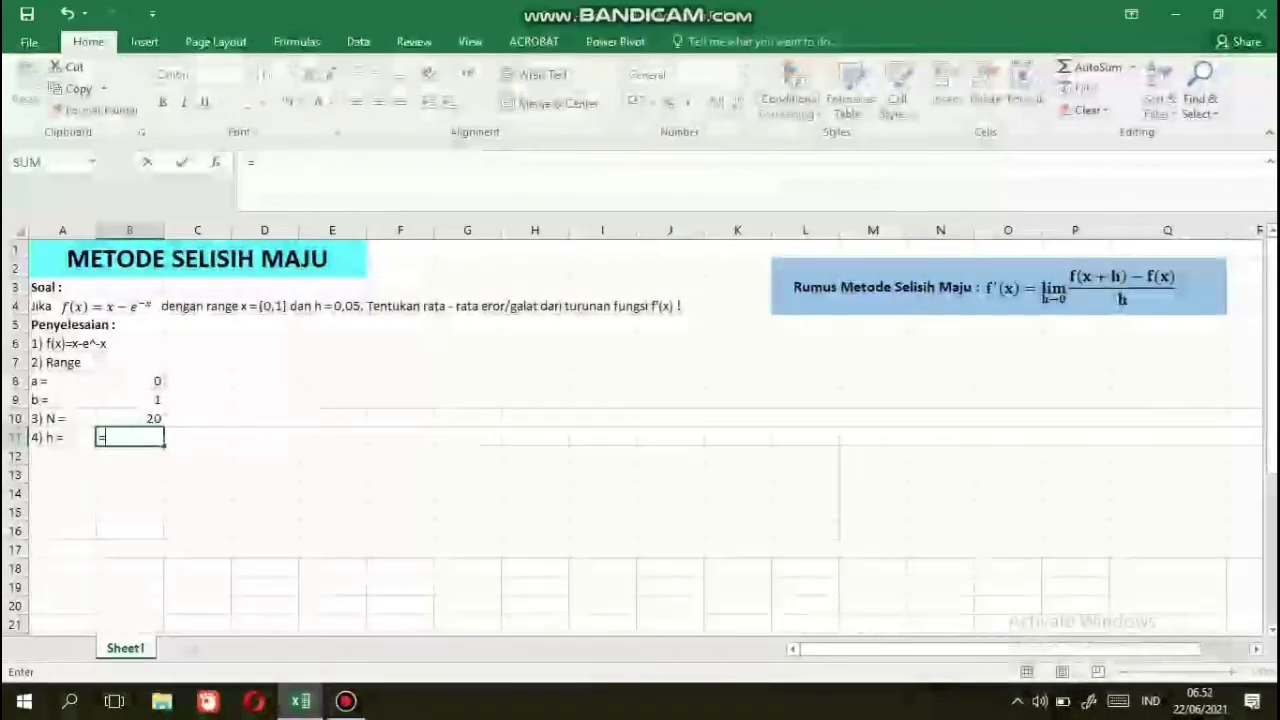
type("(")
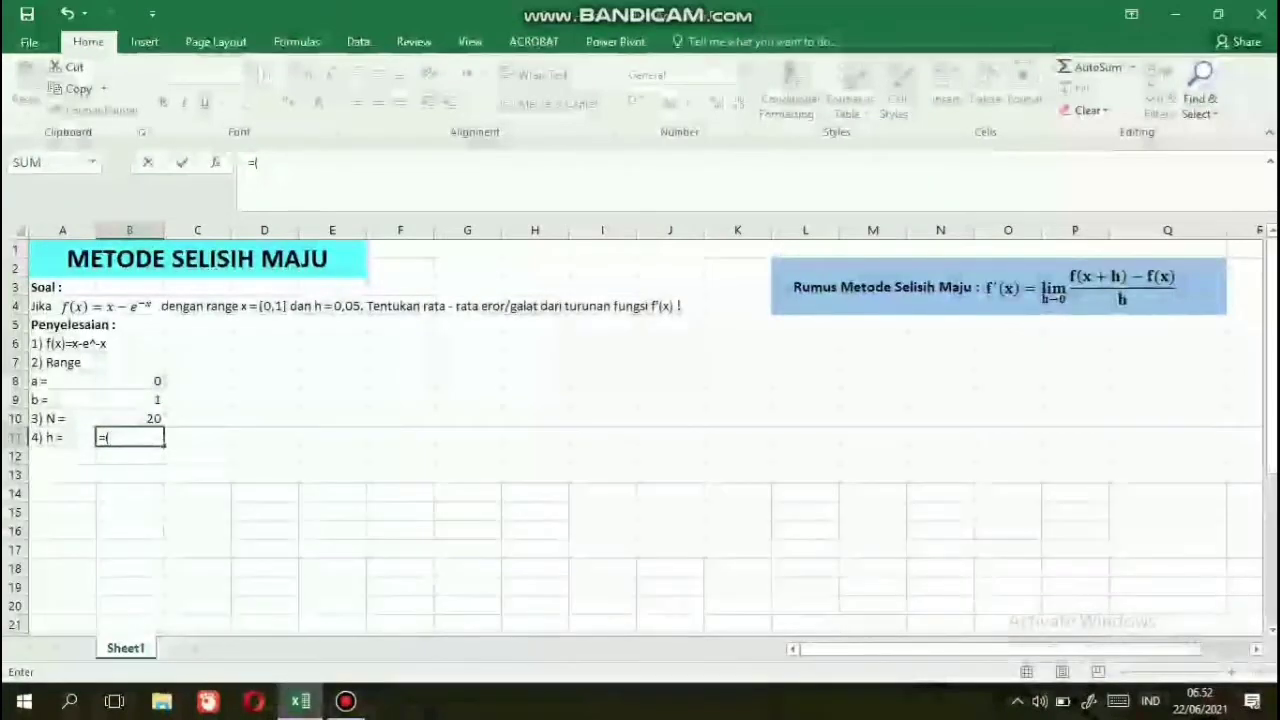
left_click(130, 400)
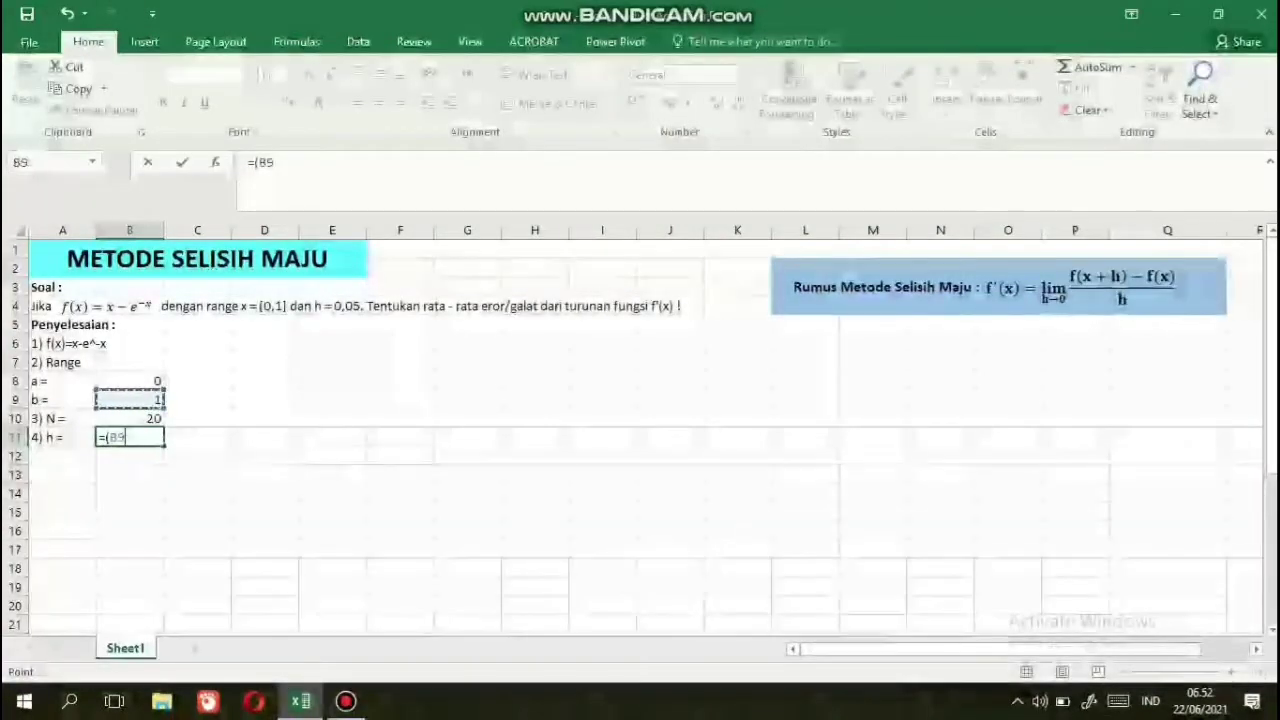
type("-")
left_click(130, 381)
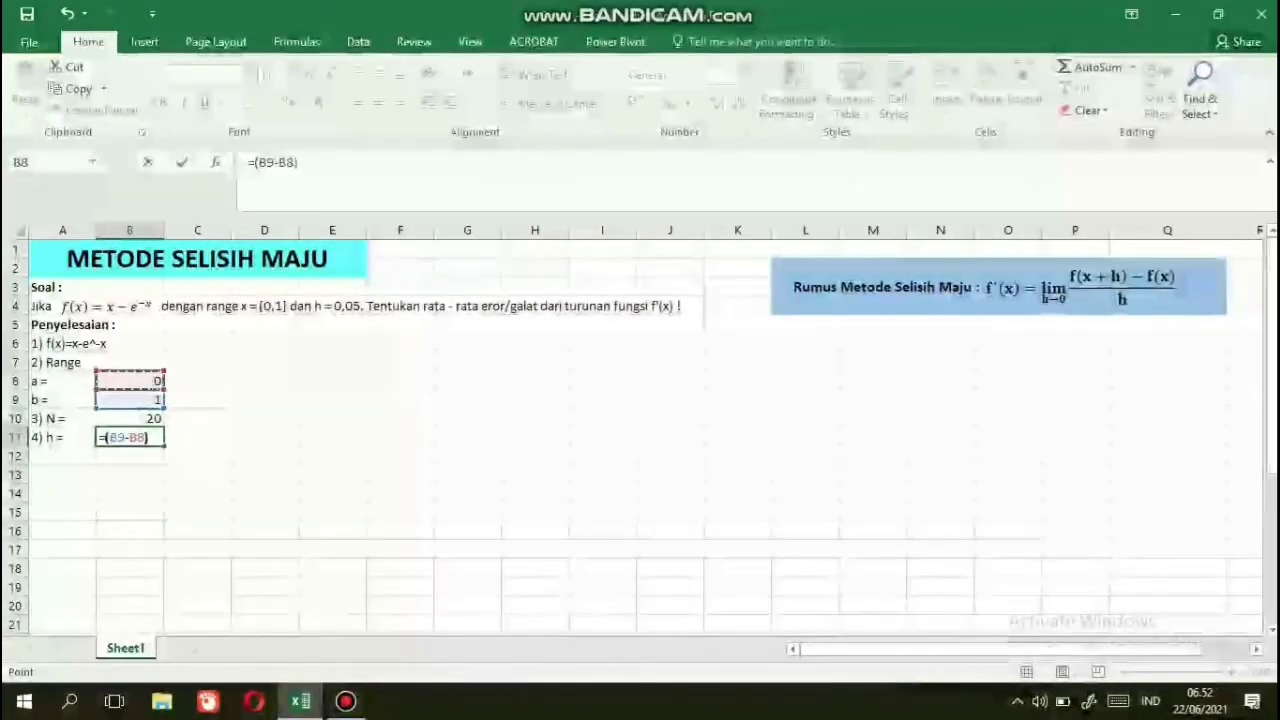
type(")/")
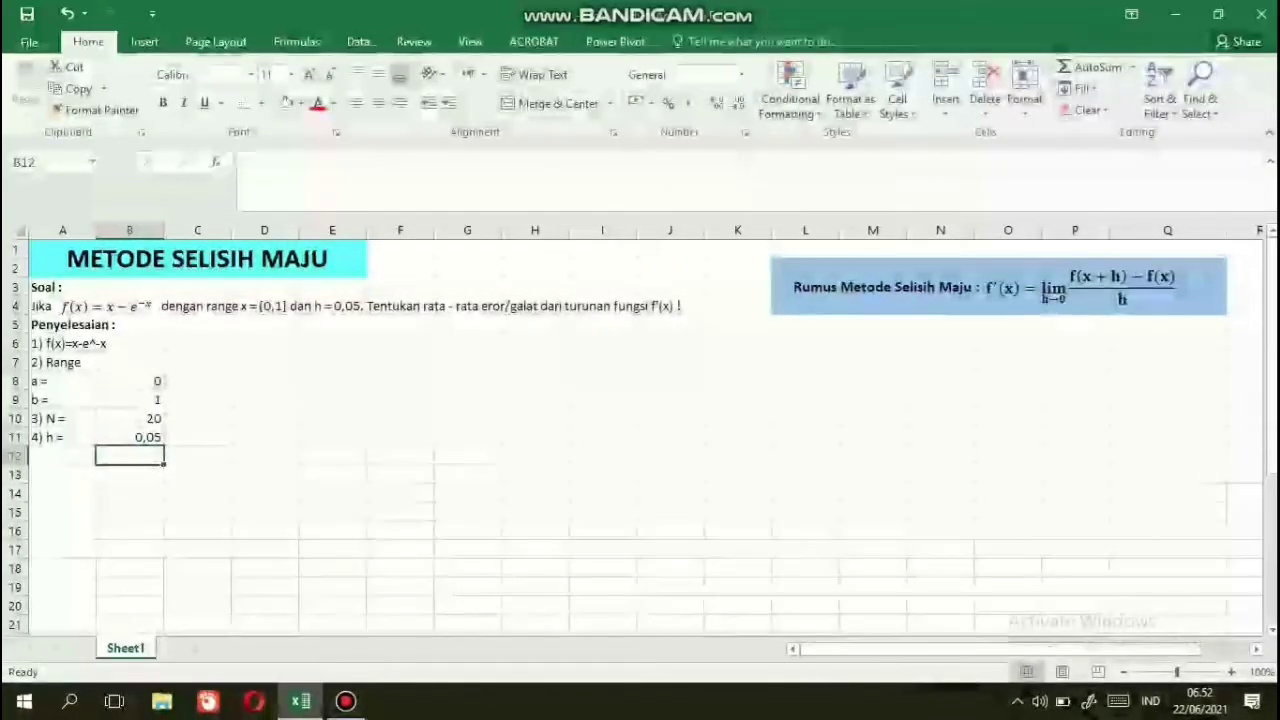
- Enter the exact derivative "f'(x) eksak = 1+e^-x" in D6 and colour its text red
left_click(264, 343)
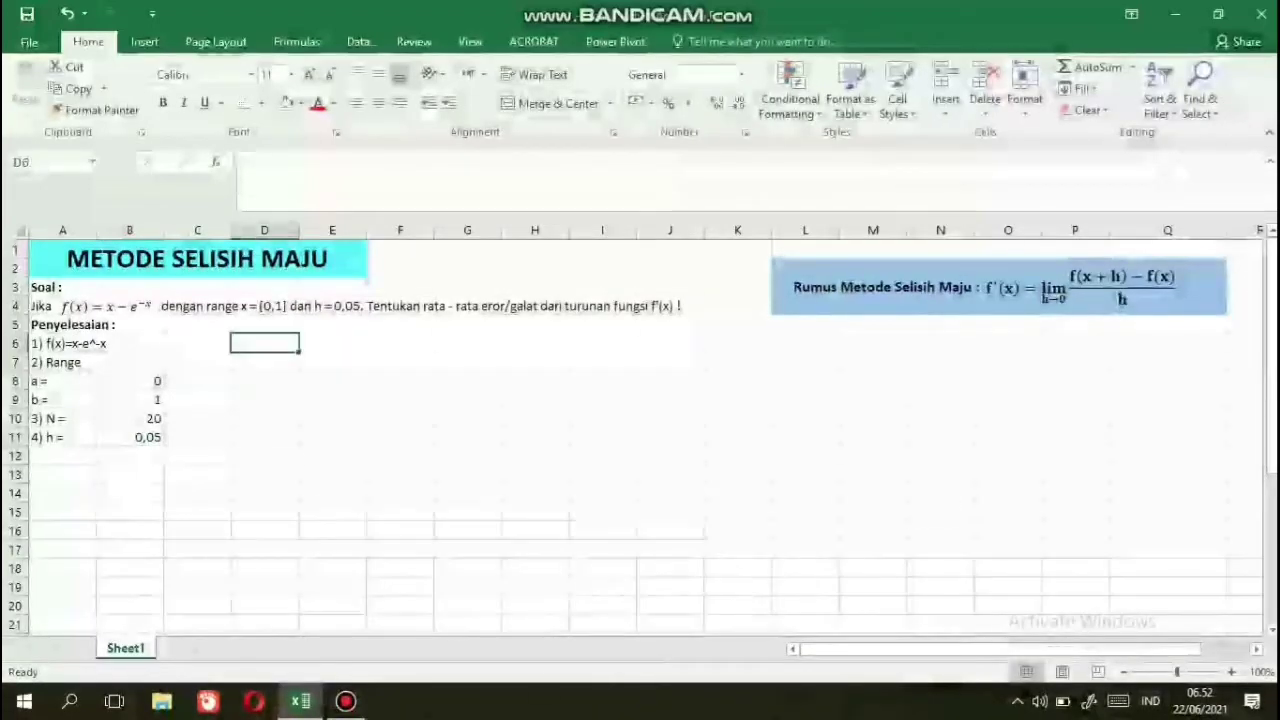
type("f")
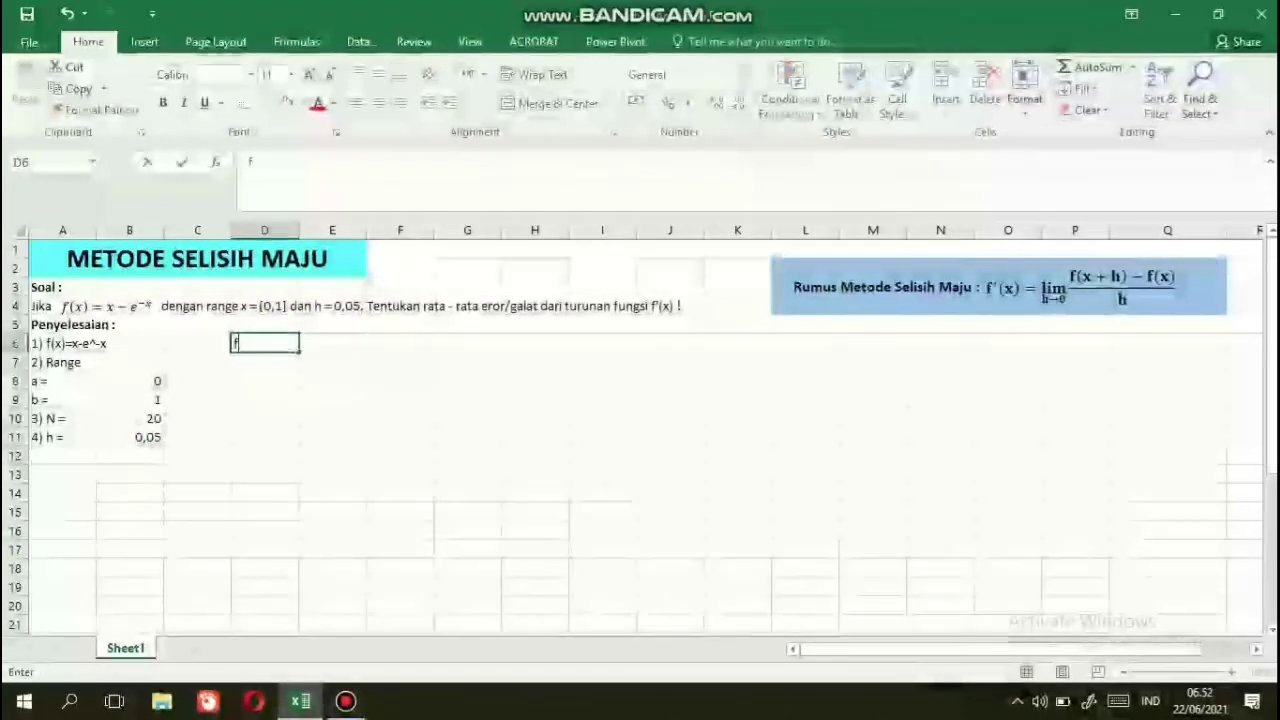
type("'")
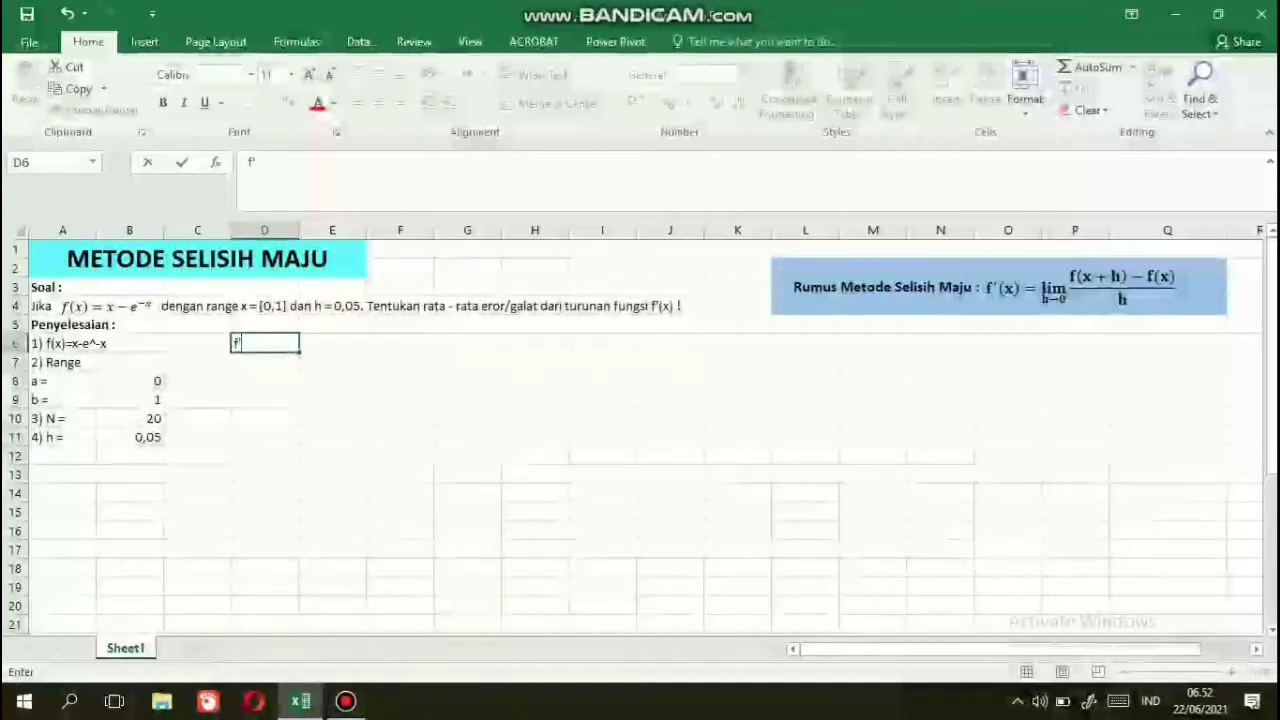
type("(x")
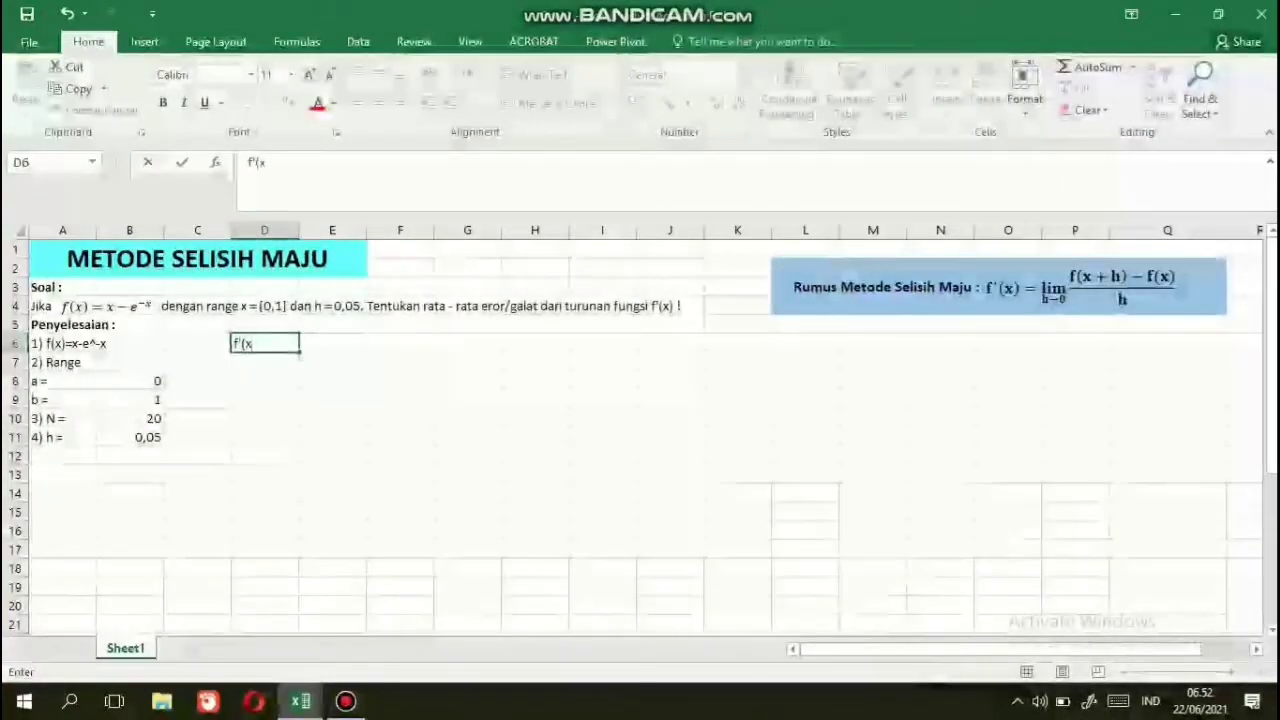
type(") eksak =")
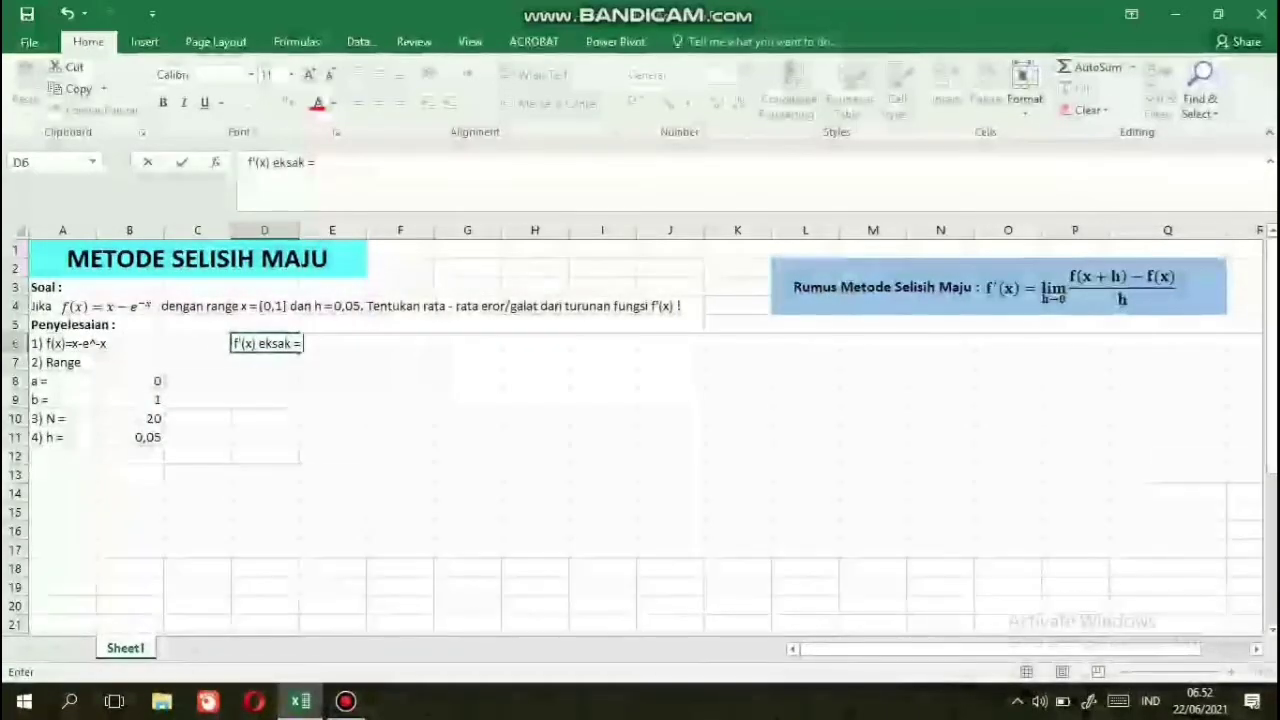
type("1")
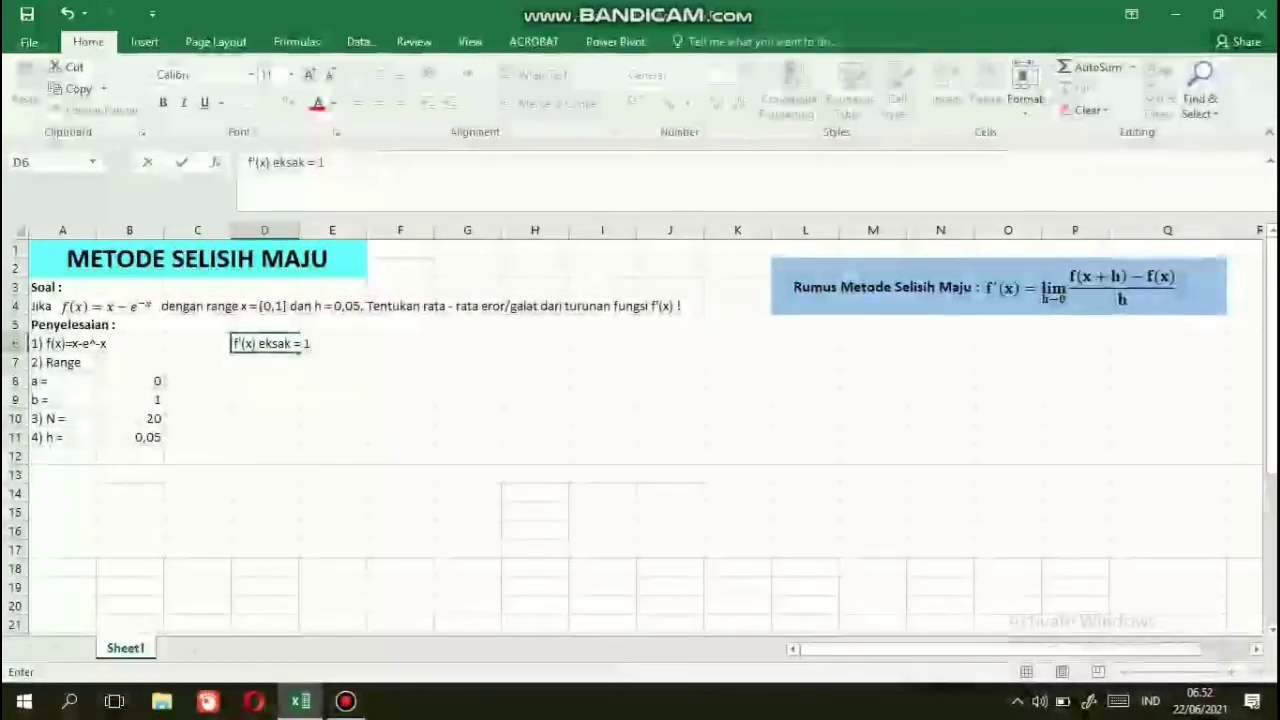
type("+")
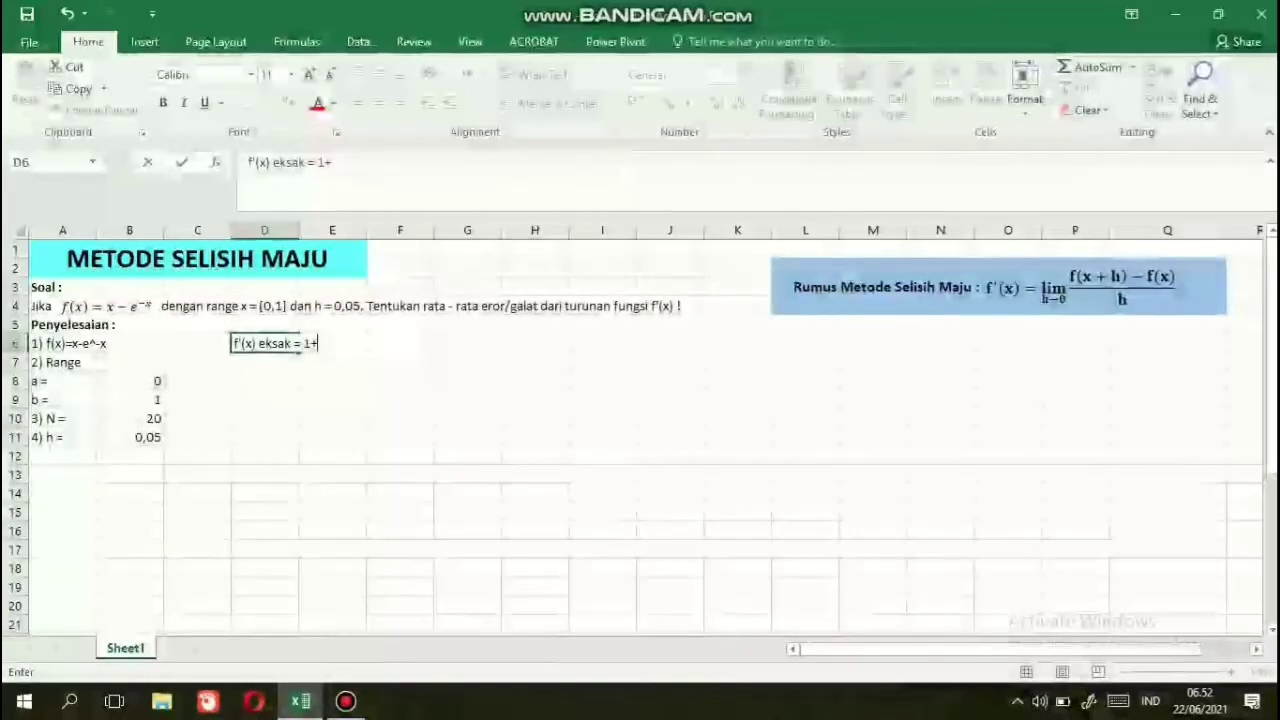
type("e")
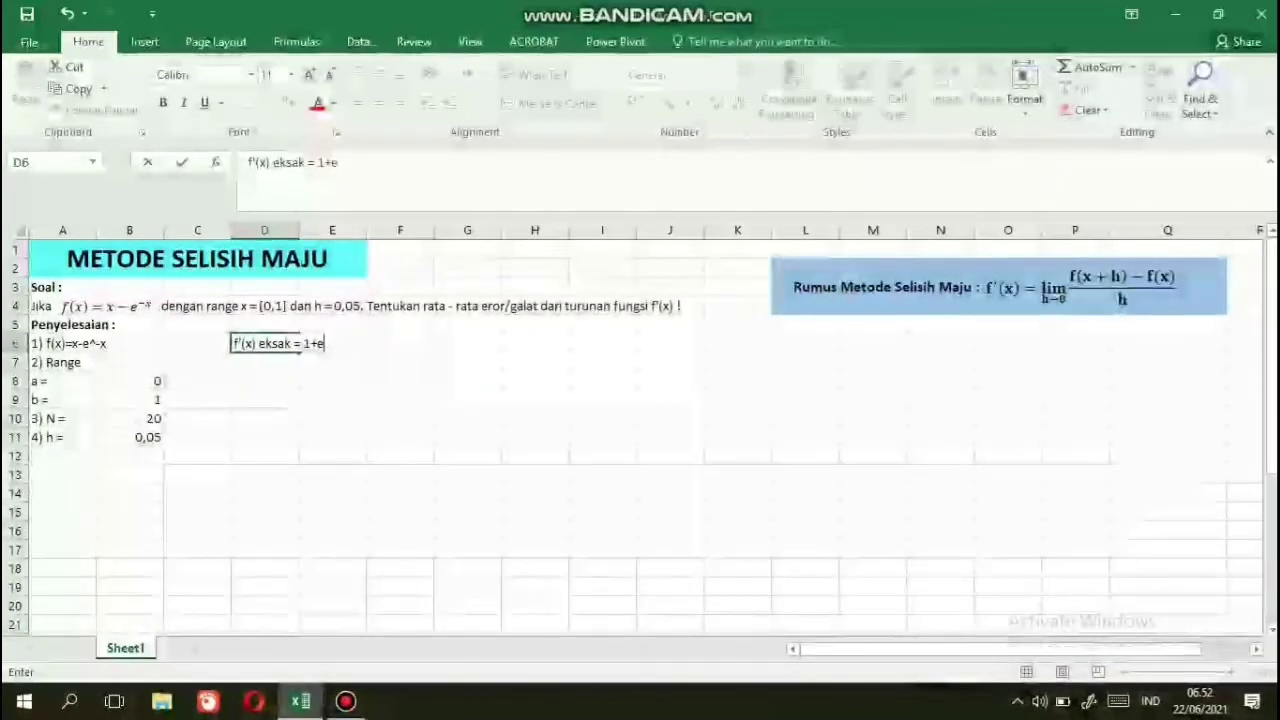
type("^-")
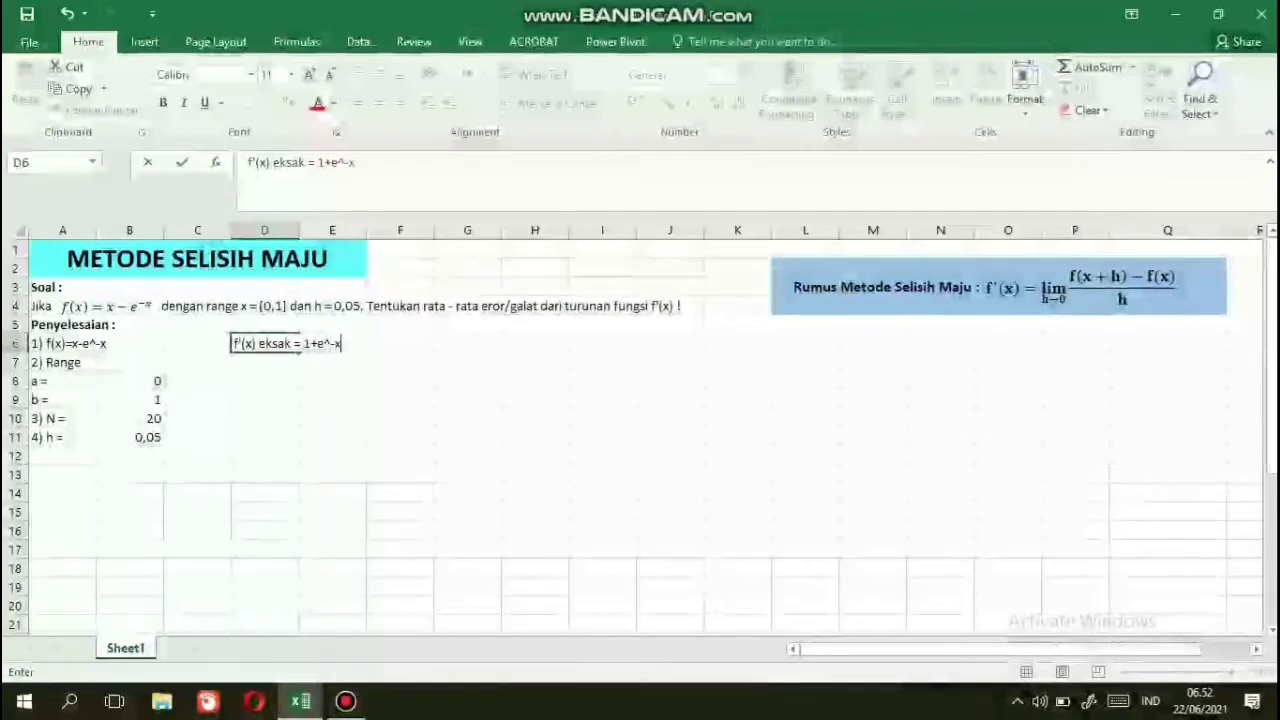
type("x")
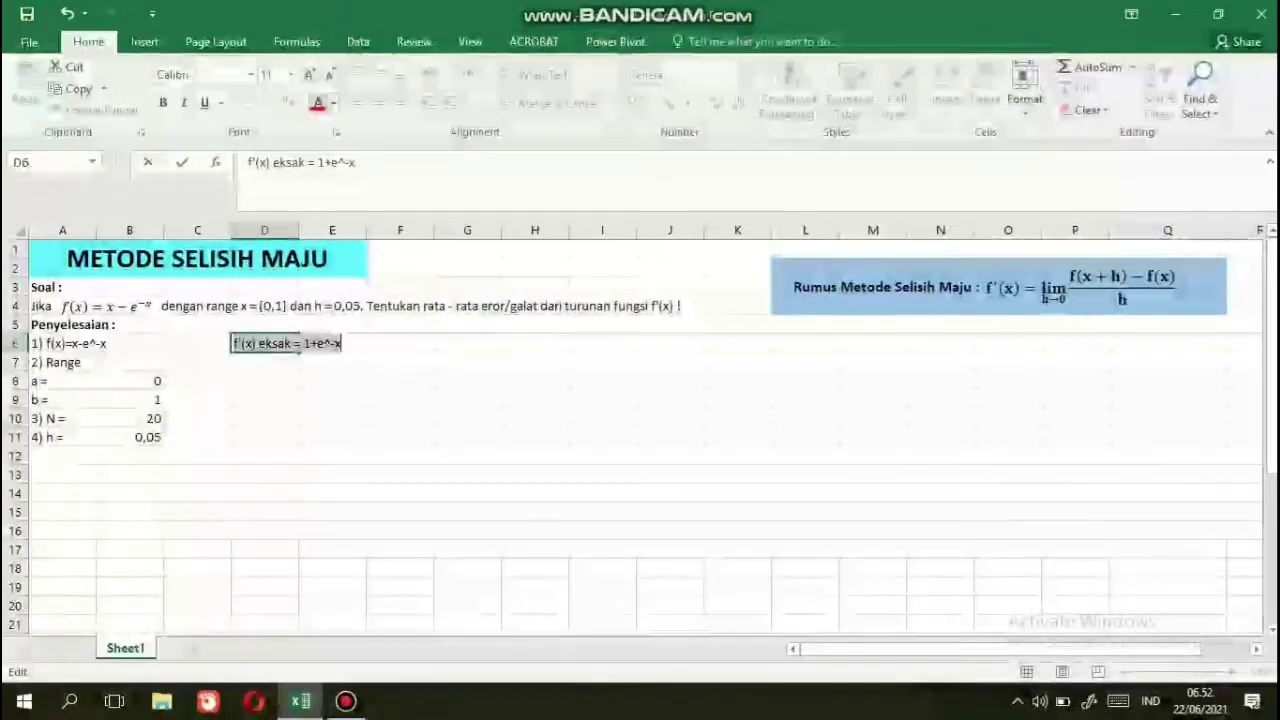
left_click(317, 103)
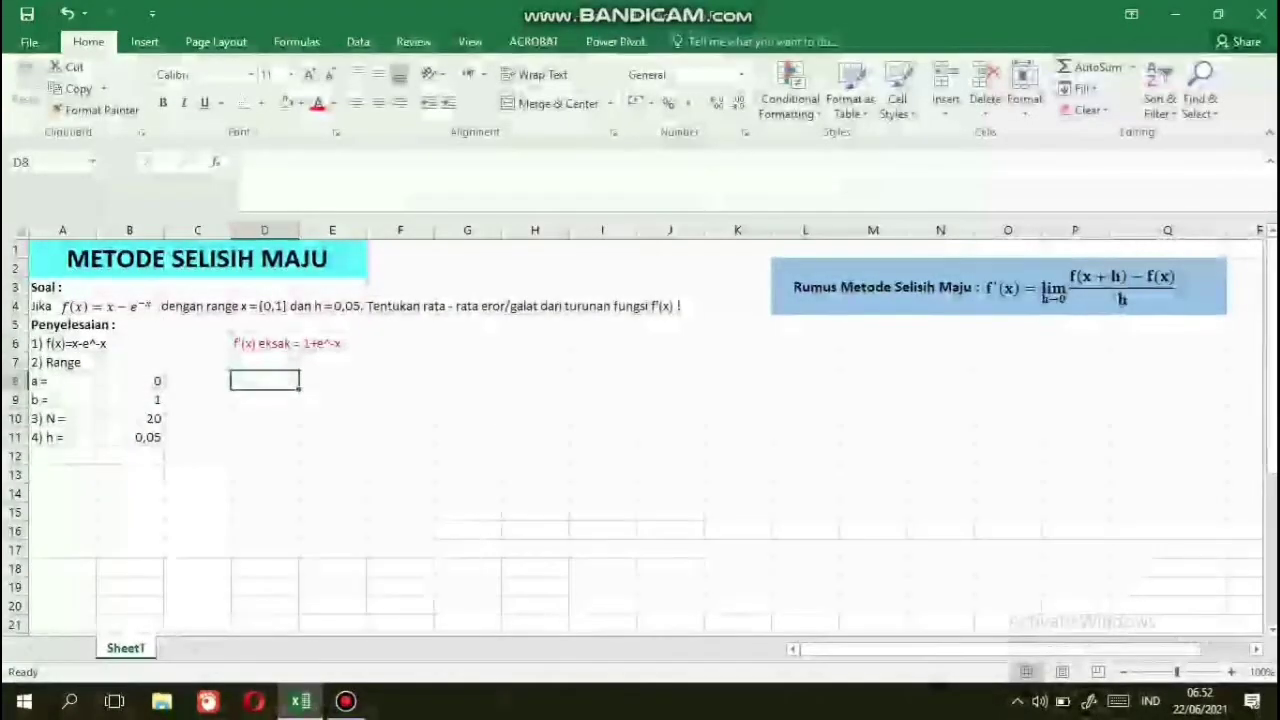
- Enter the heading "5) Menghitung" in A12
left_click(62, 455)
type("5")
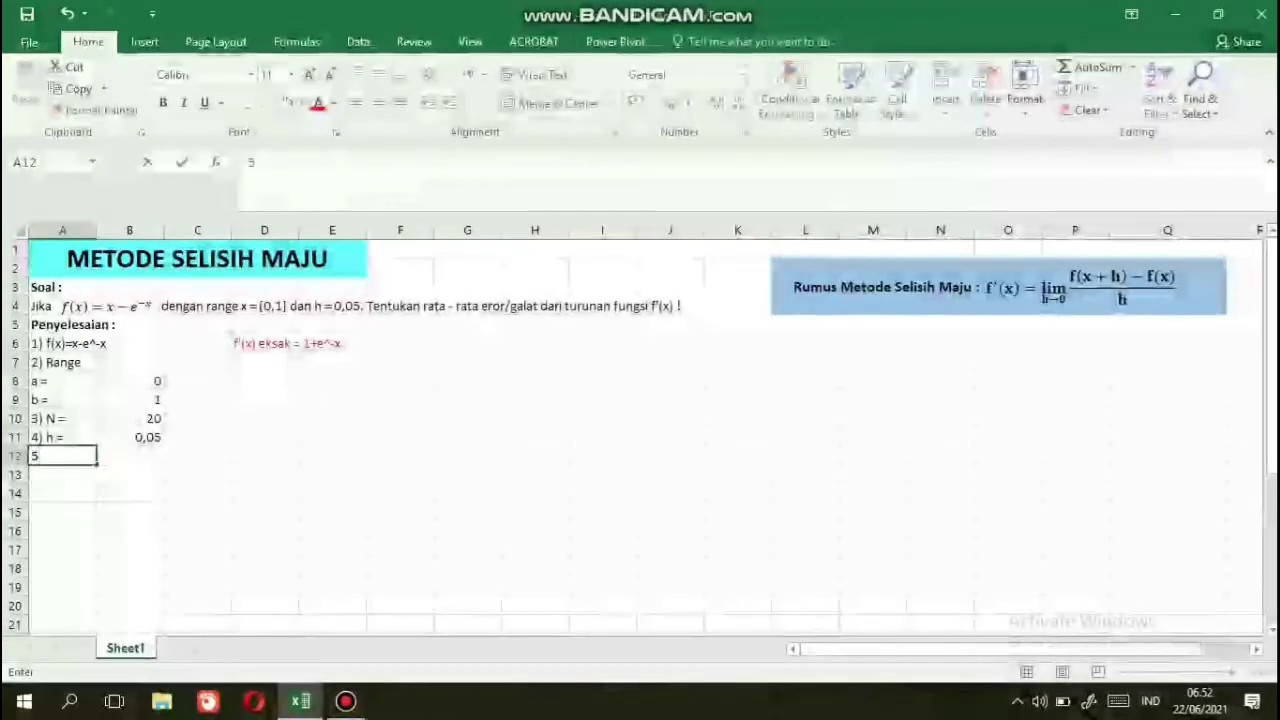
type(") Mengh")
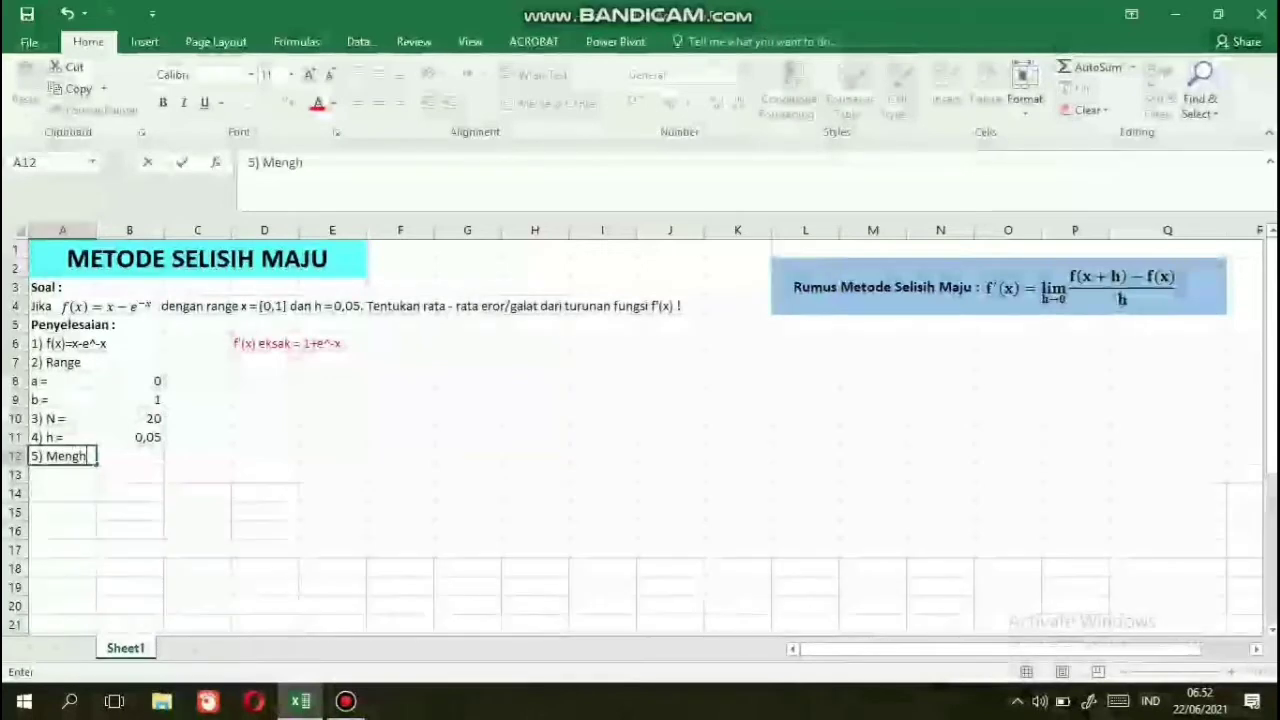
type("itung")
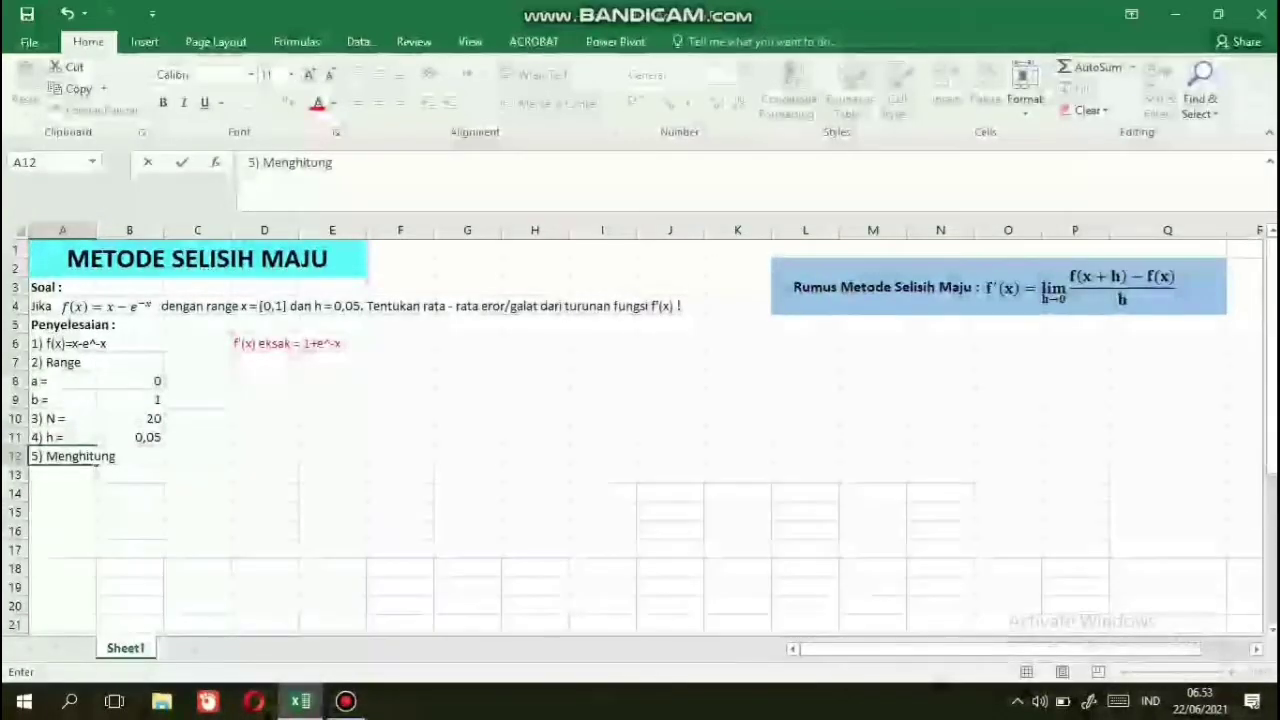
key("Return")
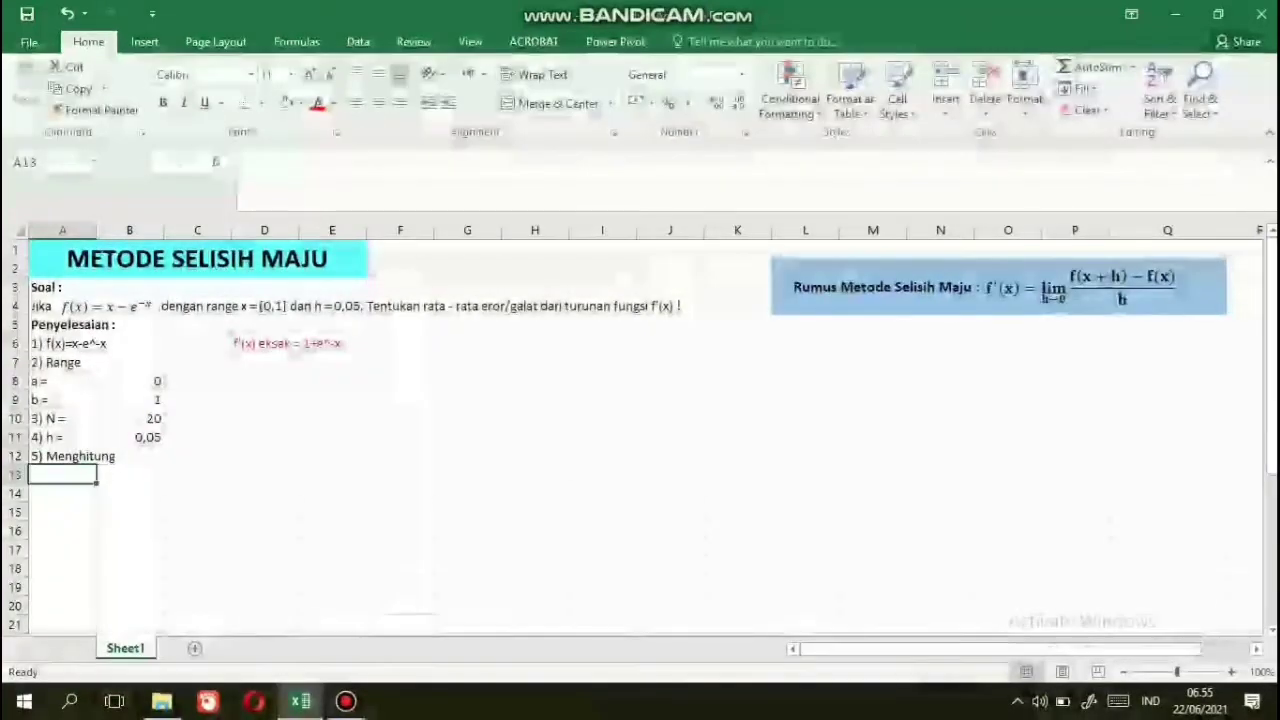
- Enter the first calculation table headers in A13:E13: "i", "x", "x+h", "f(x)" and "f(x+h)"
type("i")
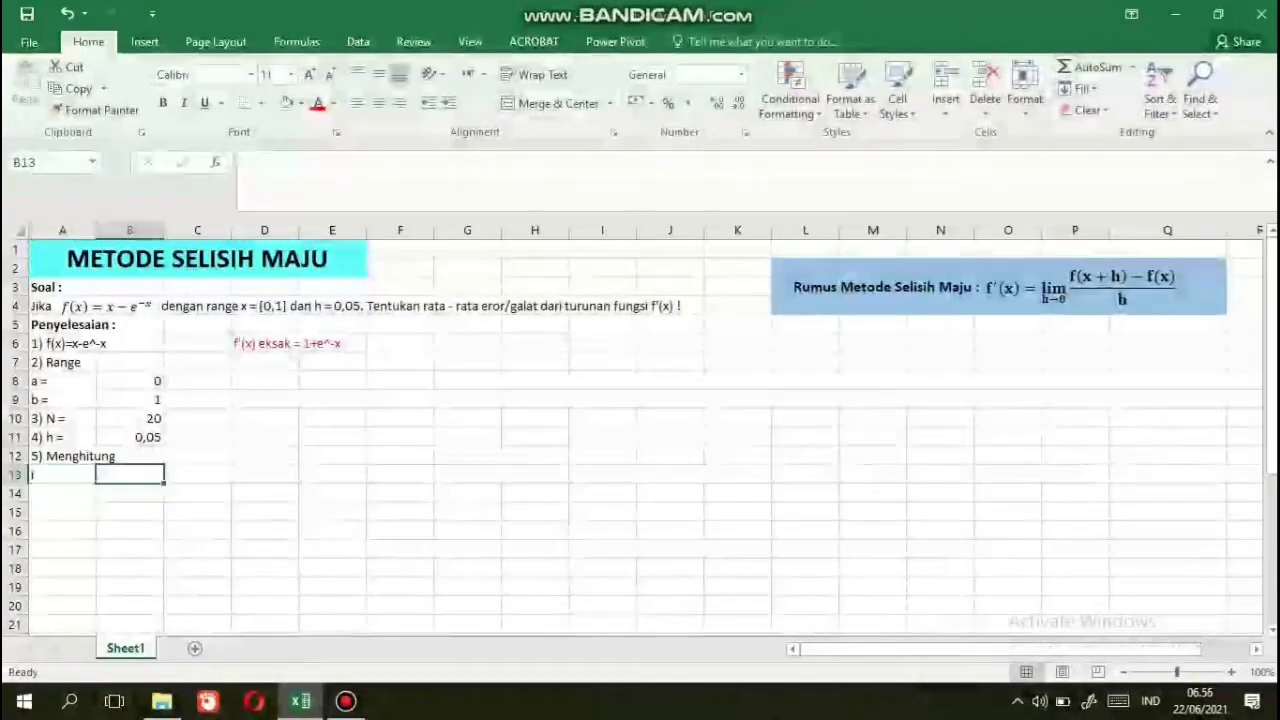
type("x")
key("Tab")
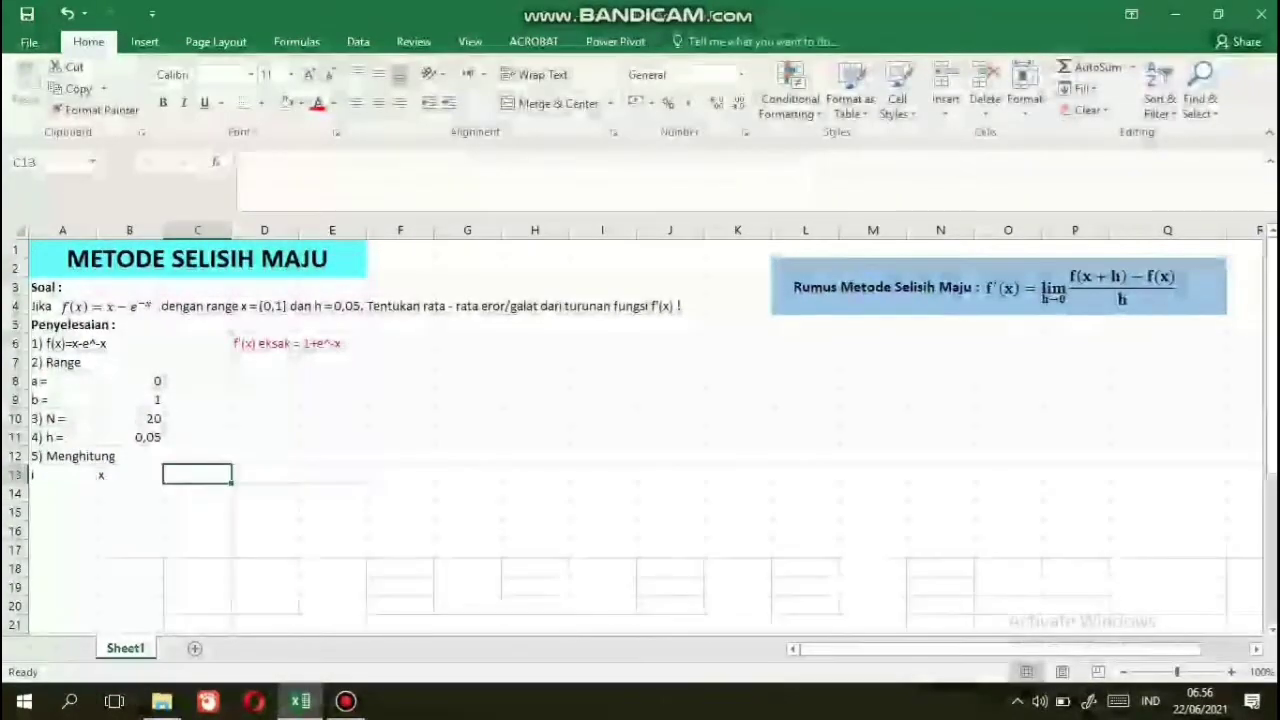
type("x+h")
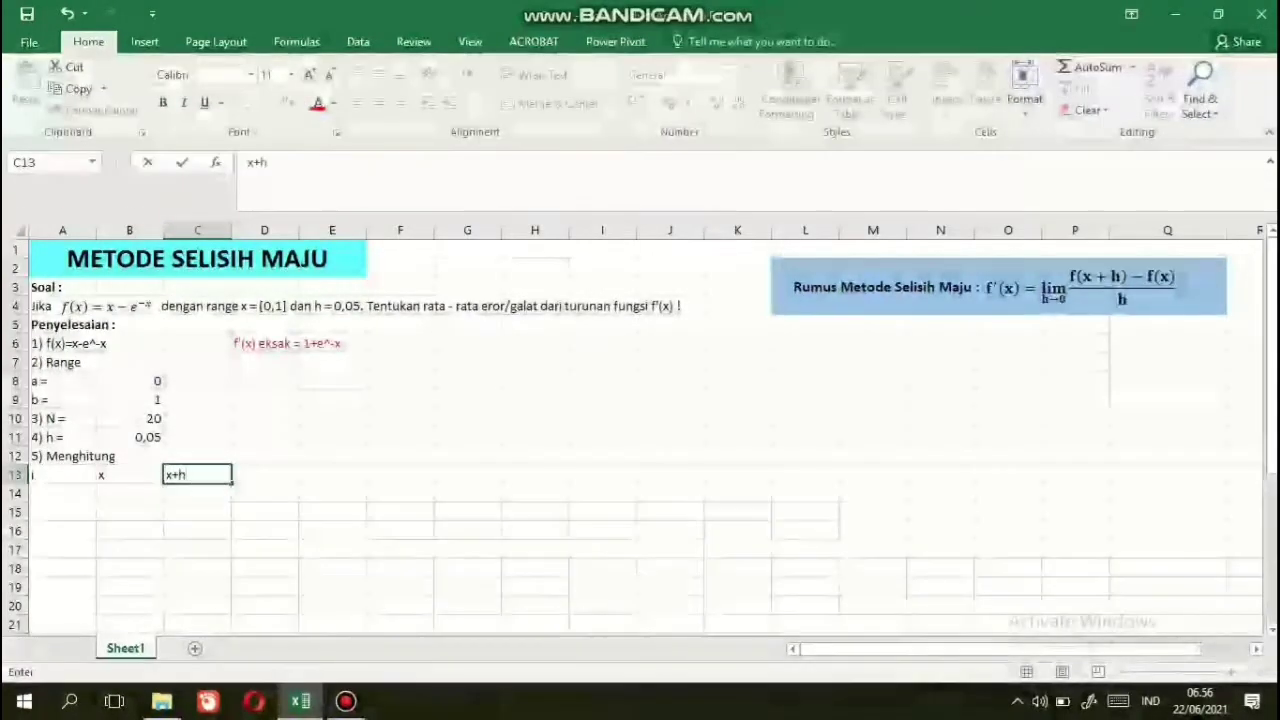
key("Tab")
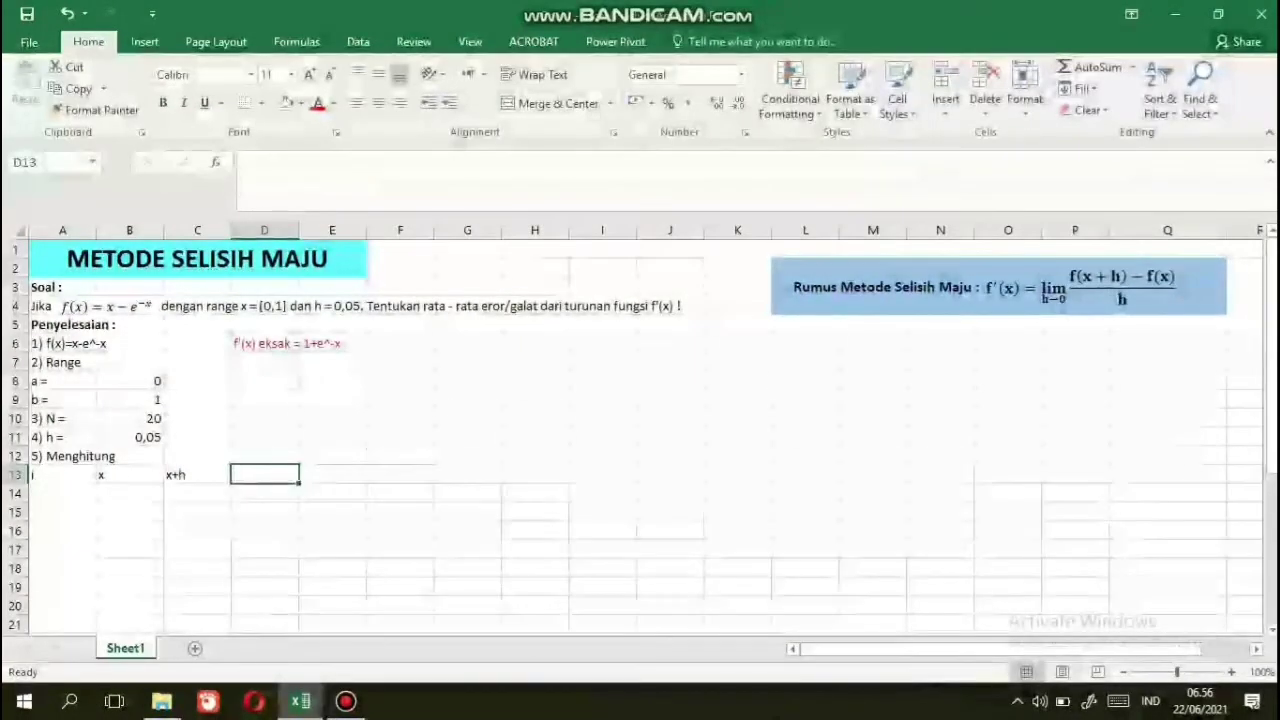
type("f(")
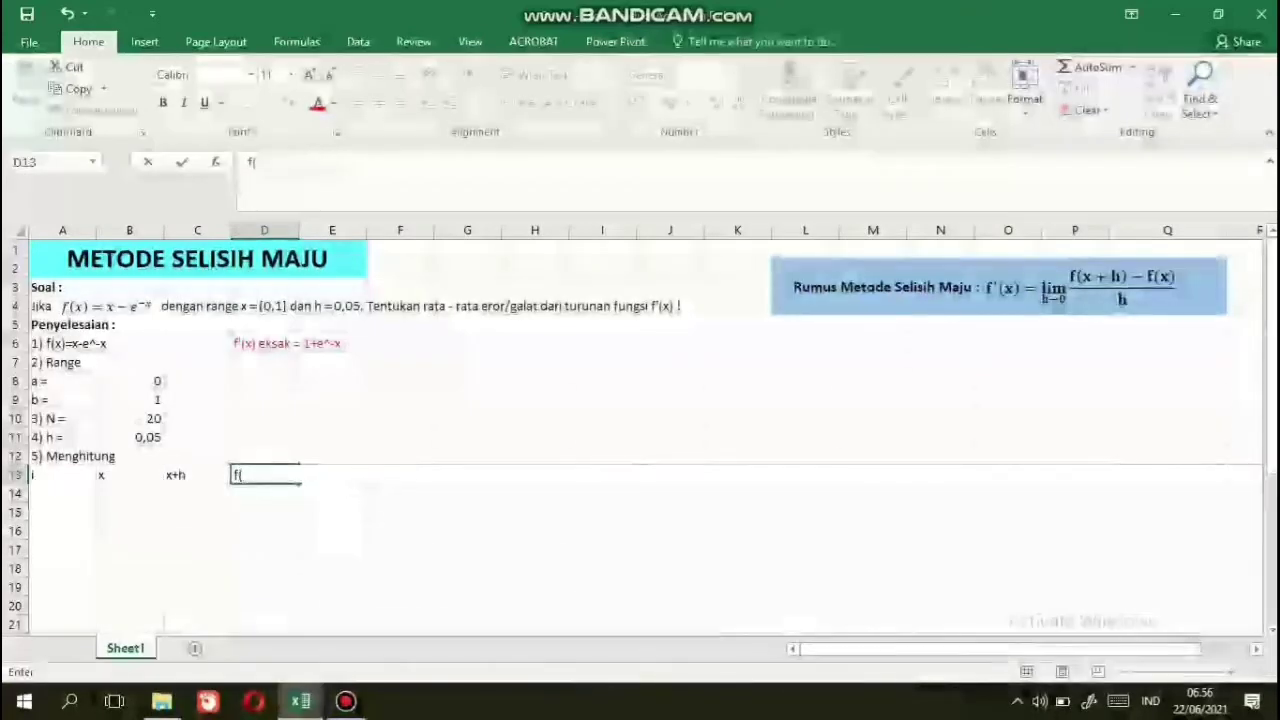
type("x)")
key("Tab")
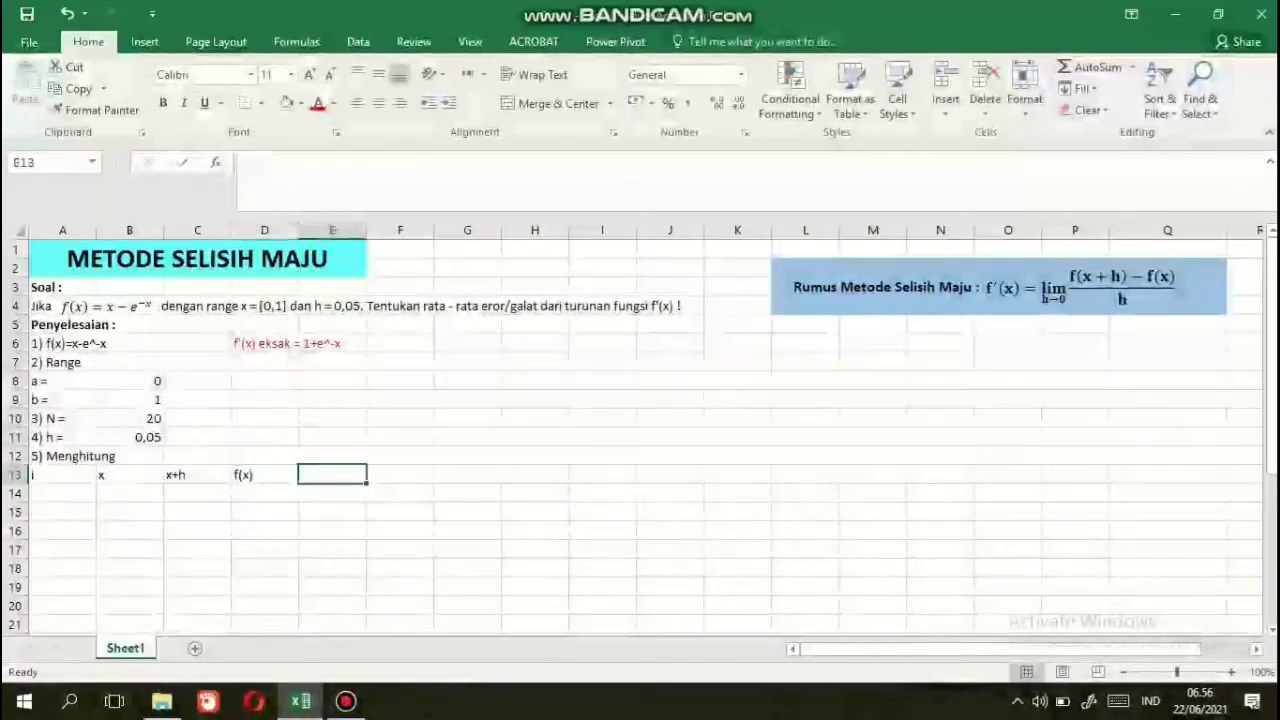
type("f(")
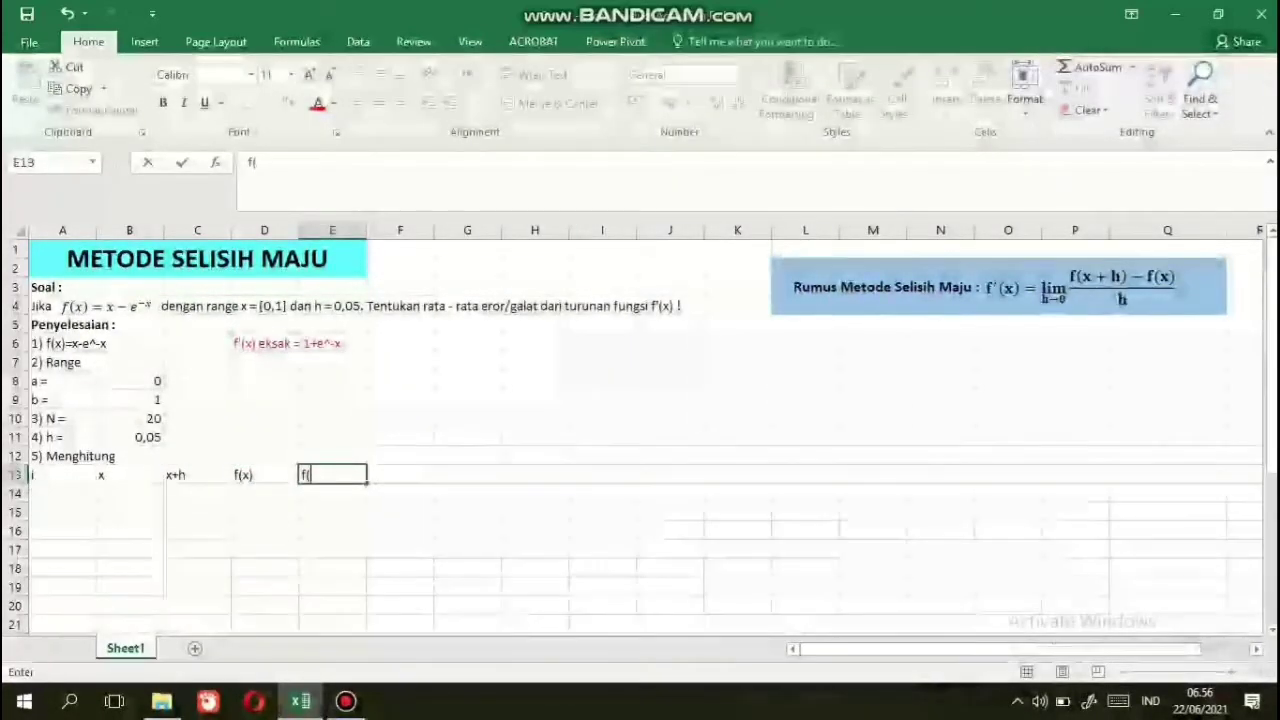
type("x+h)")
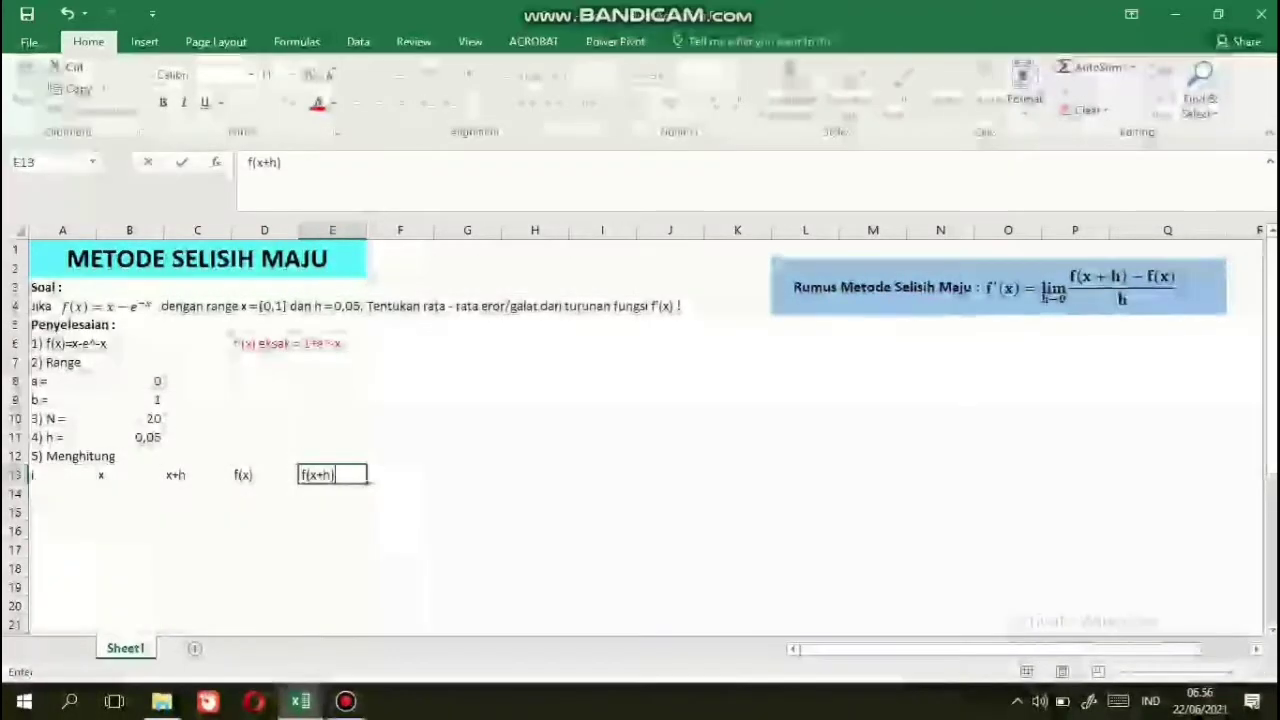
- Complete the table header row in F13:H13 with "f'(x)", "f'(x) eksak" and "error"
type("f")
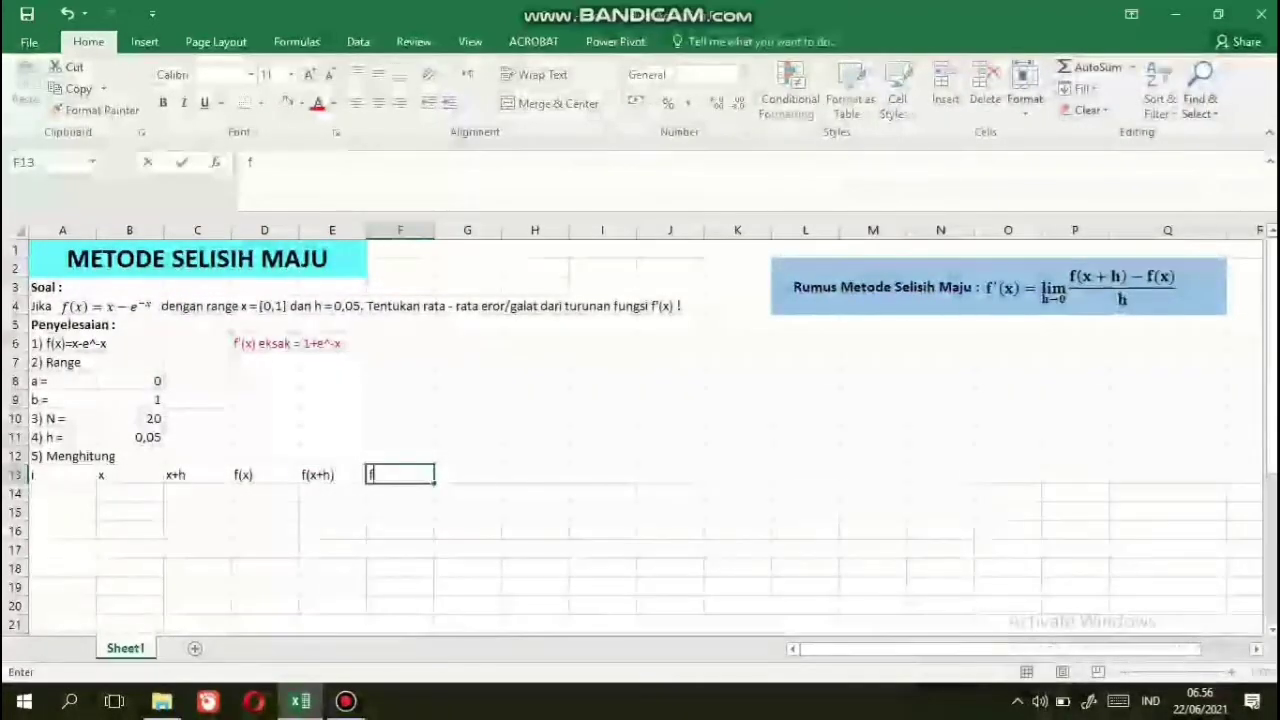
type("'(x)")
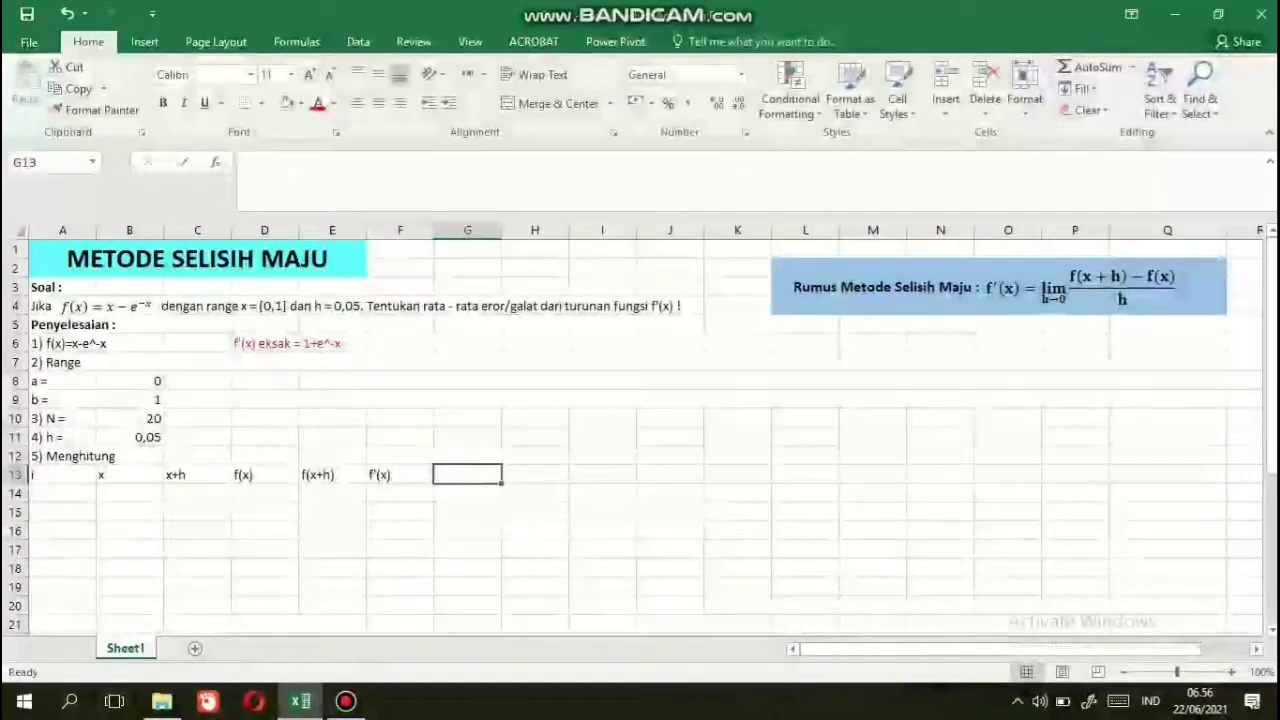
type("f'(x")
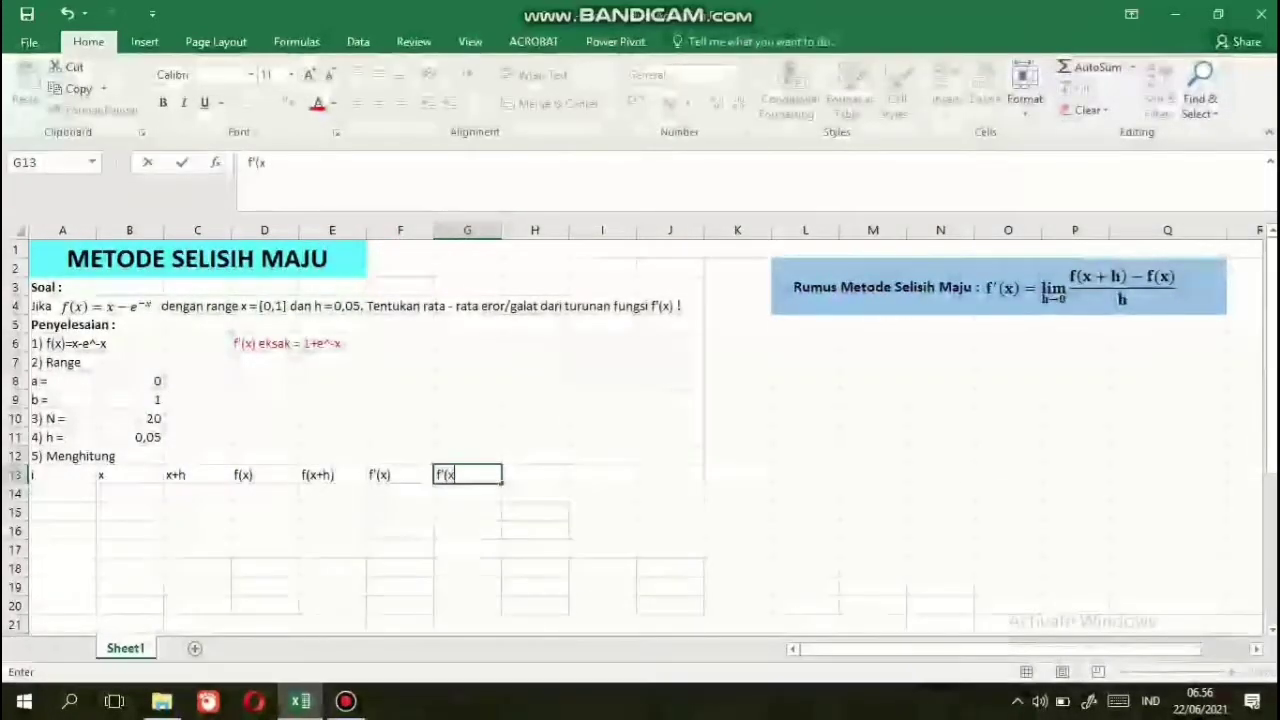
type(") eksaj")
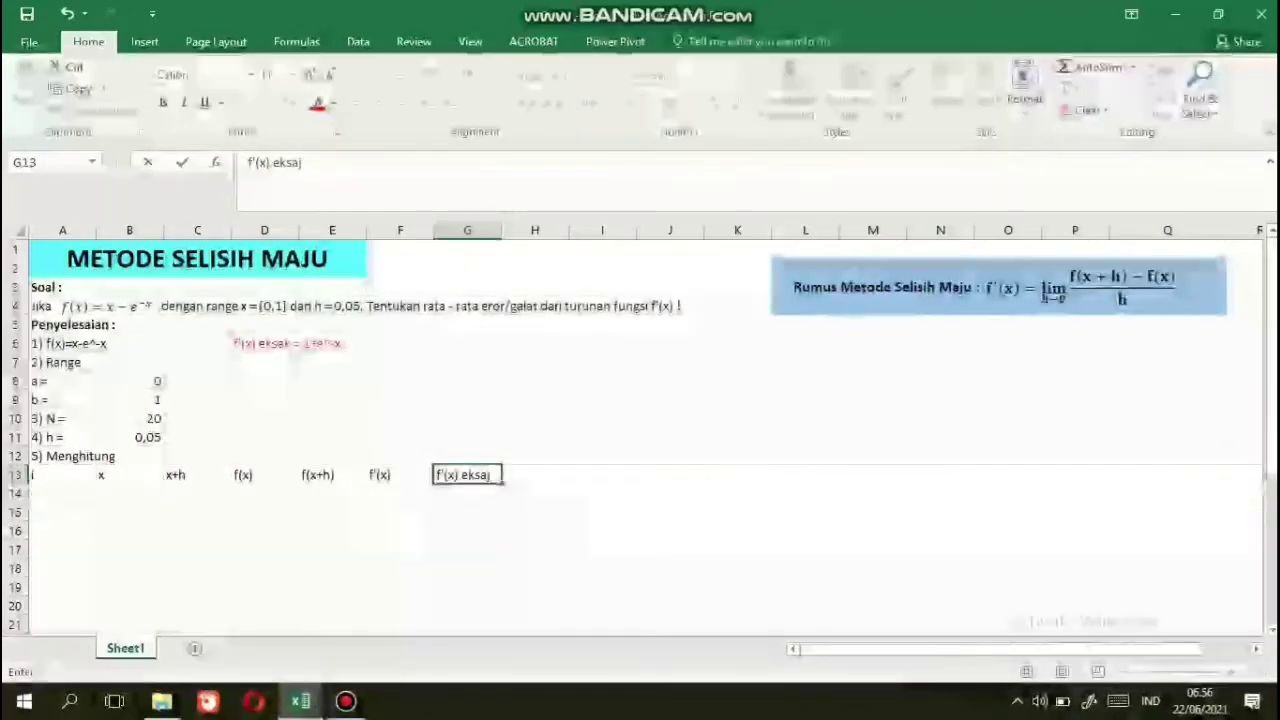
key("BackSpace")
type("k")
key("Tab")
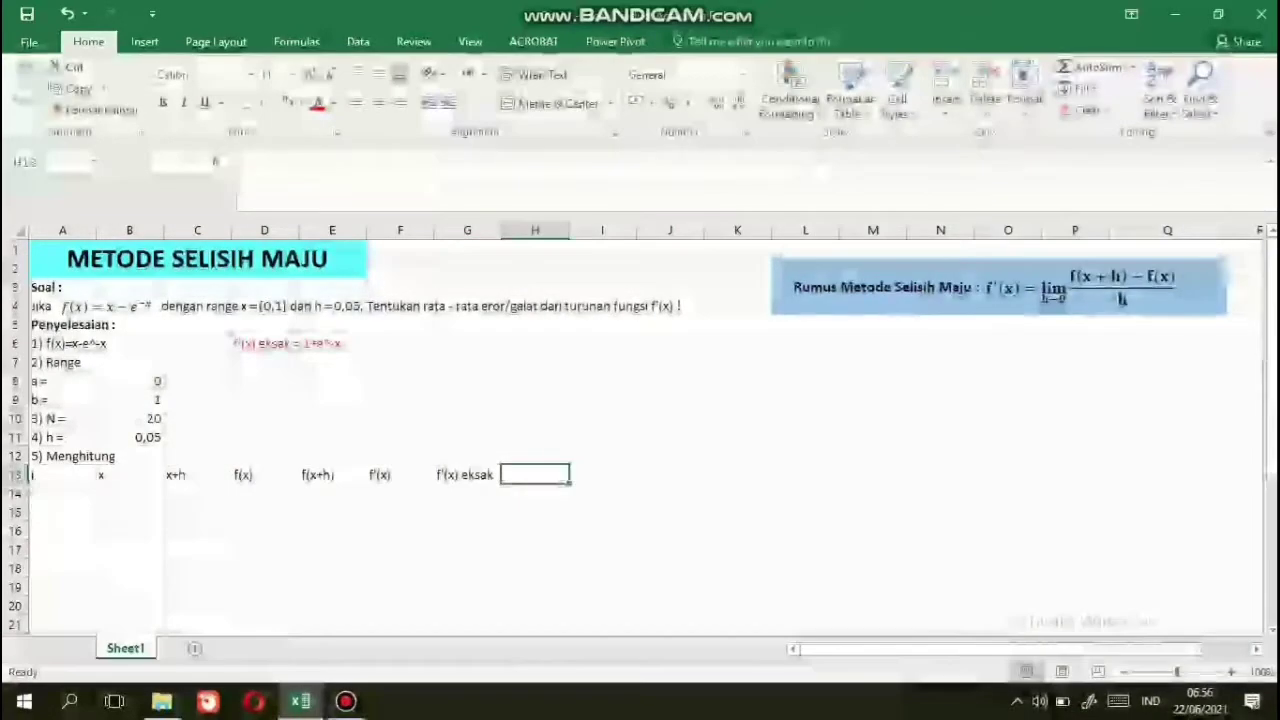
type("error")
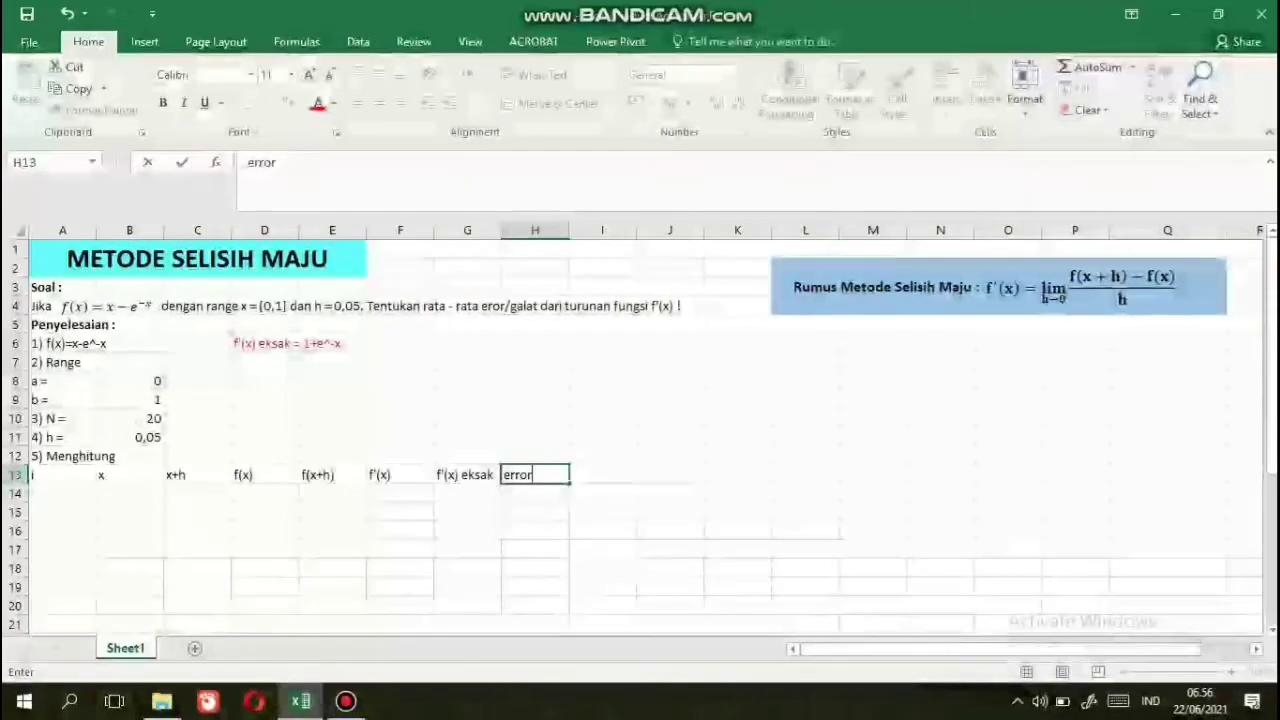
key("Return")
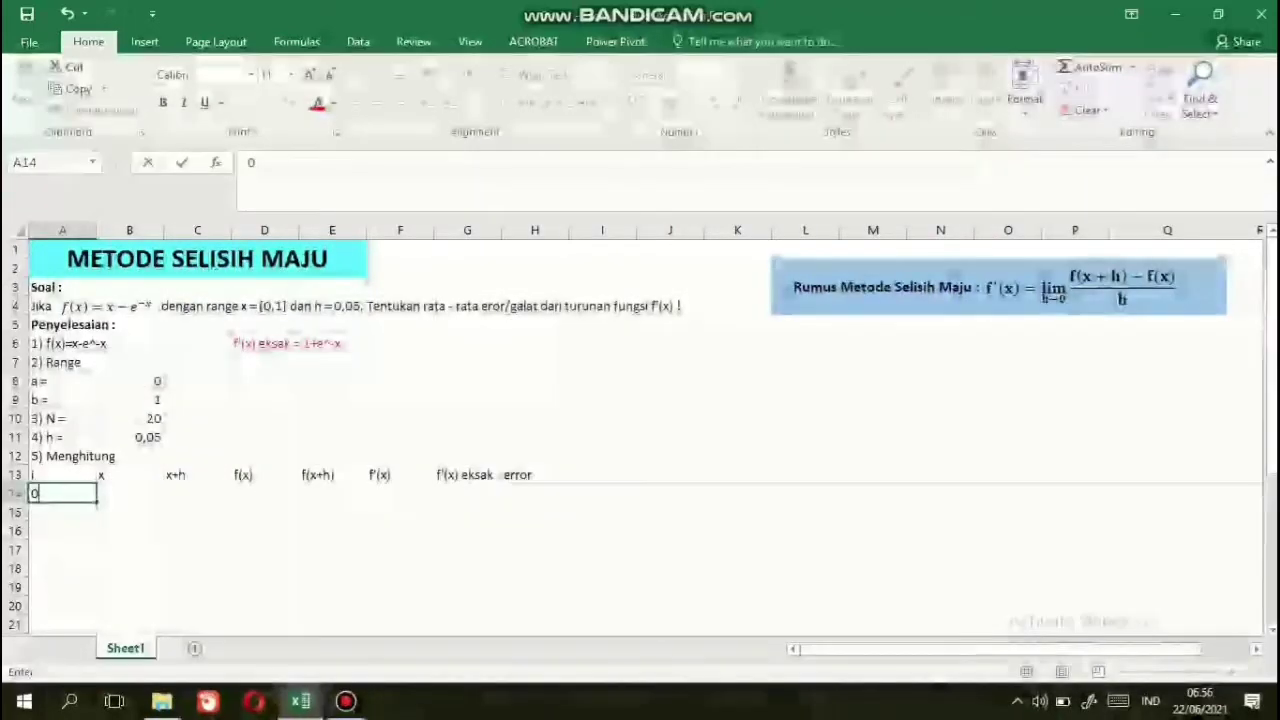
- Number the i column from 0 to 20 in A14:A34 by entering 0 and 1 and extending the series
type("0")
key("Return")
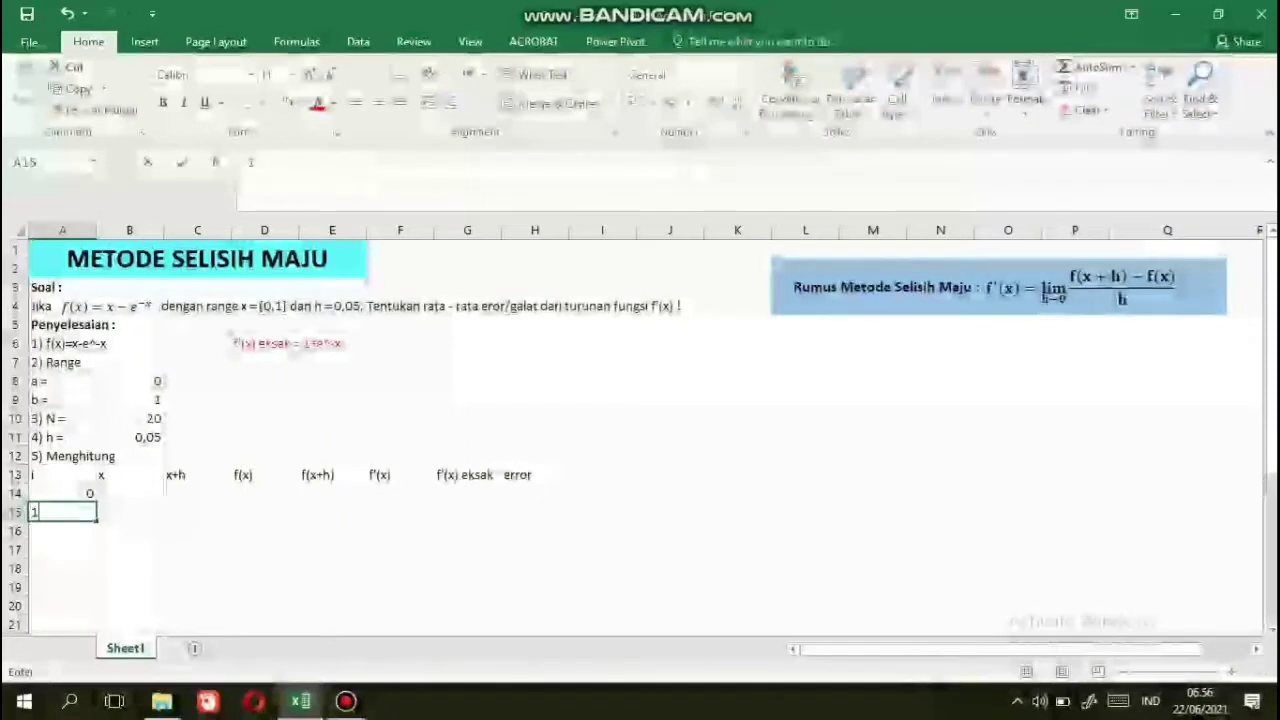
type("1")
left_click(62, 493)
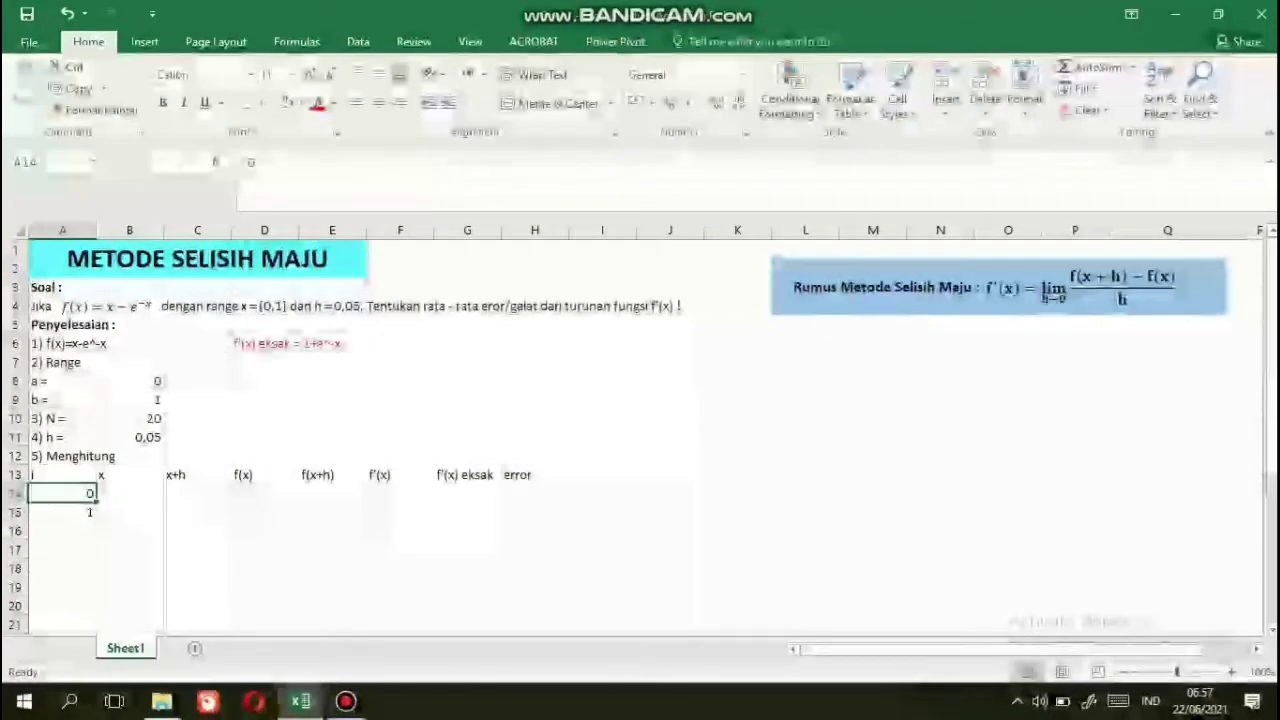
key("shift+Down")
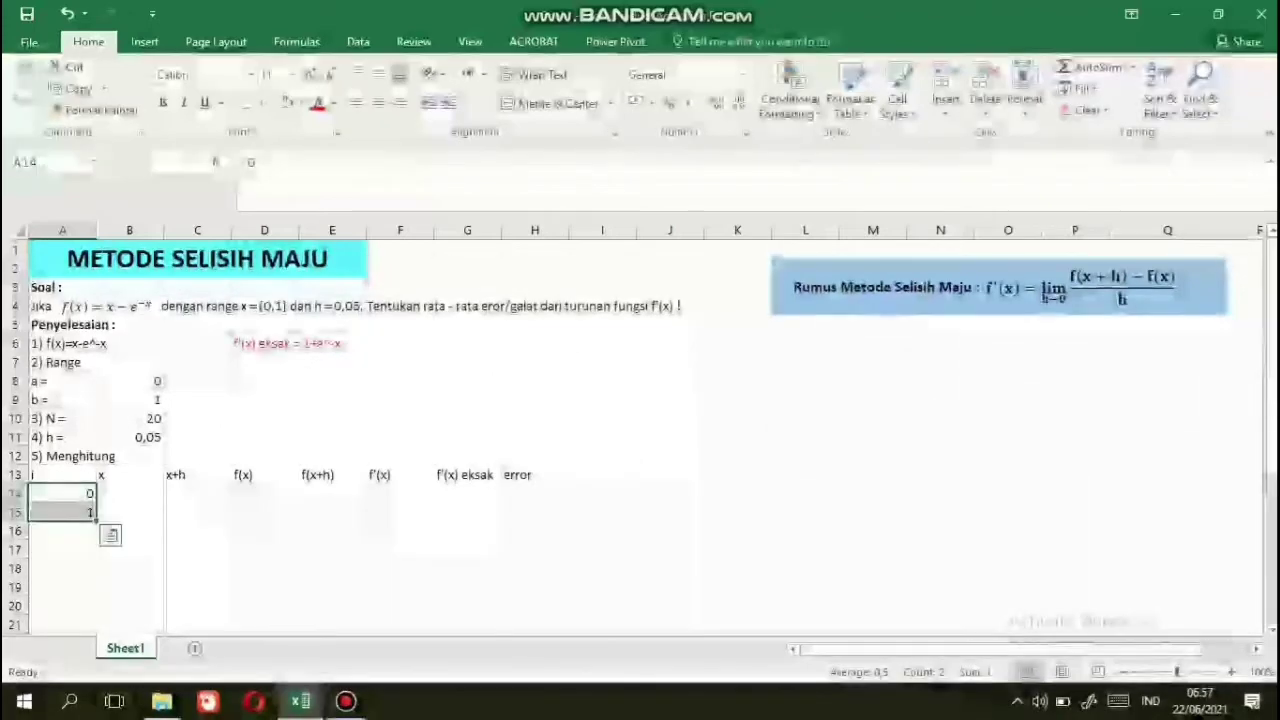
left_click_drag(96, 520, 96, 520)
left_click_drag(96, 549, 96, 618)
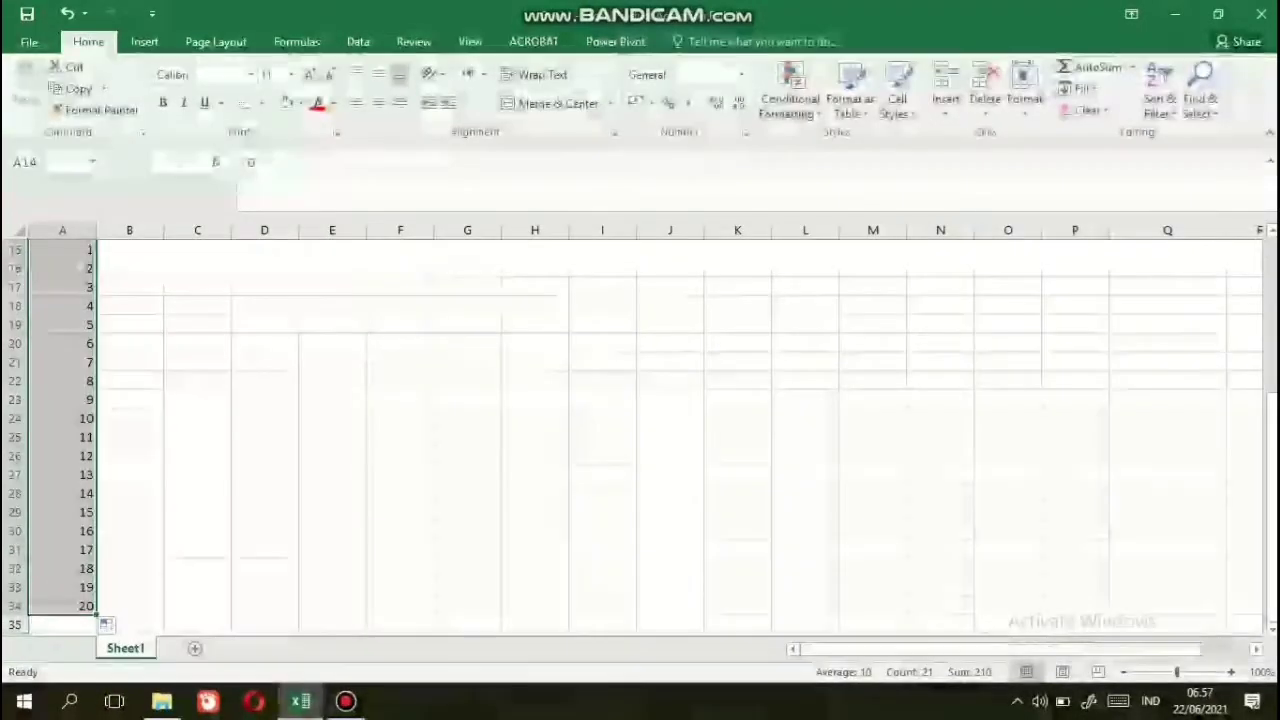
left_click_drag(1271, 560, 1271, 400)
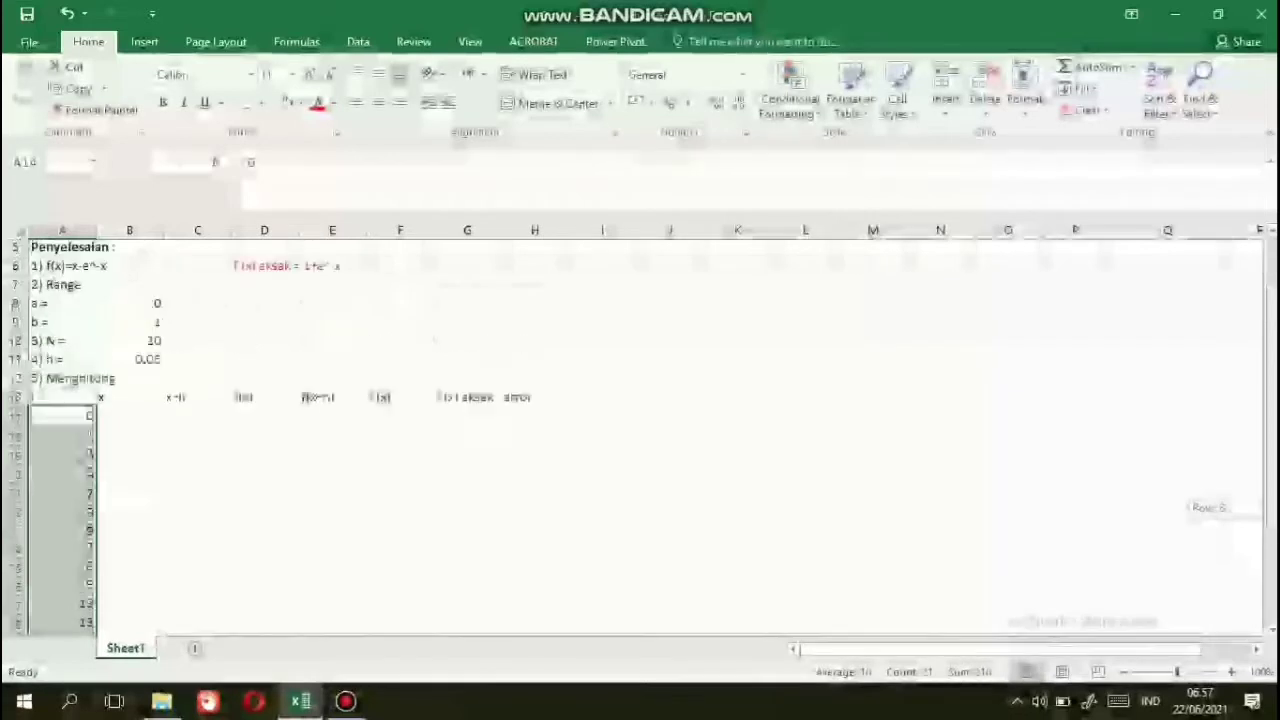
- Enter a formula in B14 that gives the starting x value of 0
left_click_drag(1271, 507, 1271, 494)
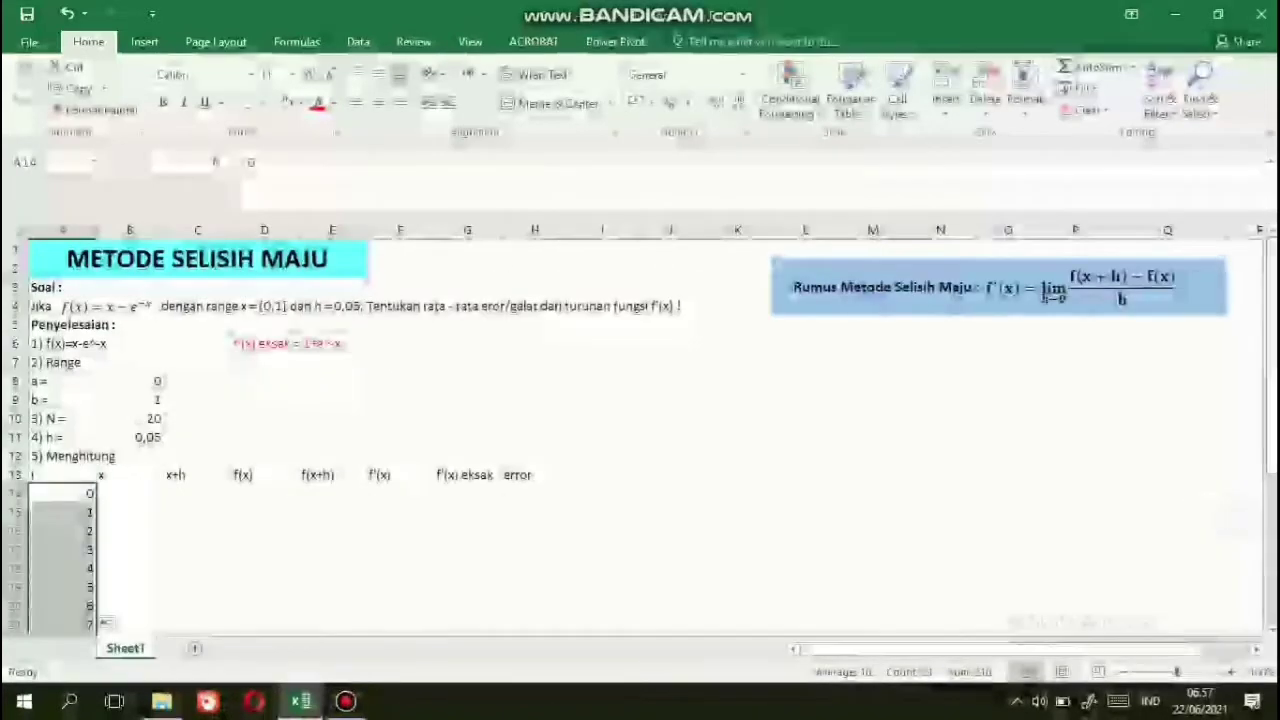
left_click(129, 494)
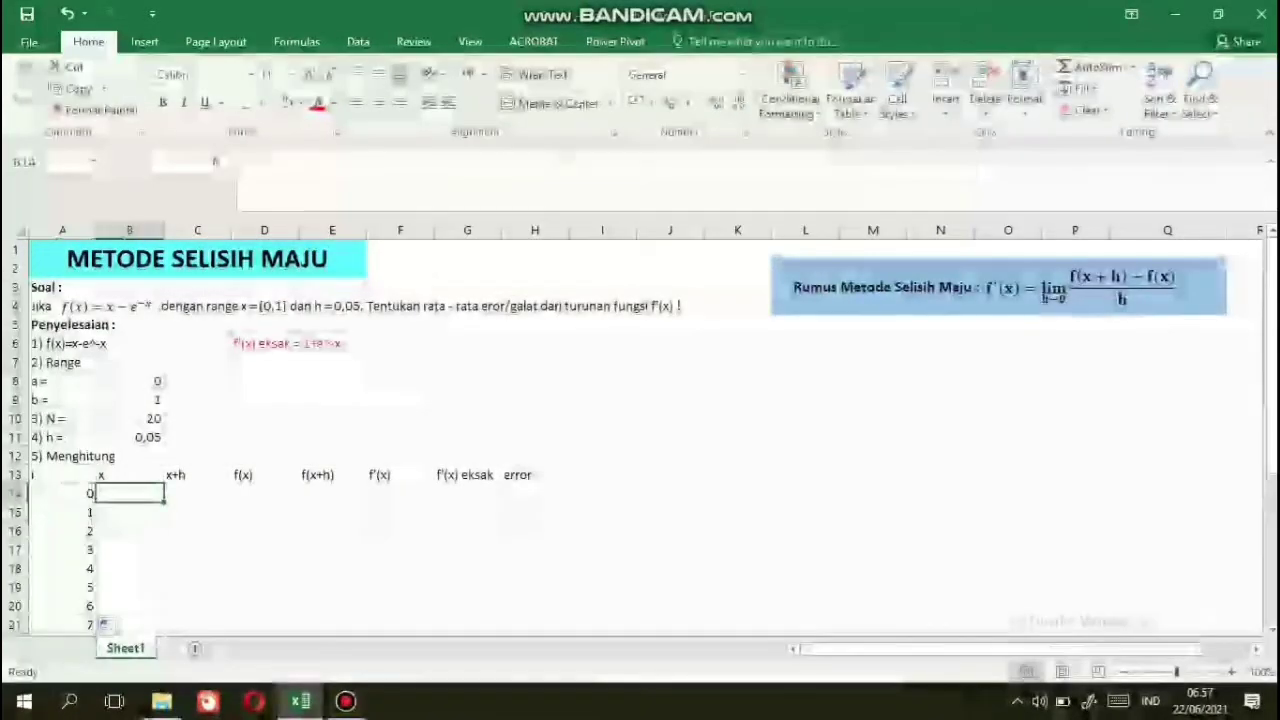
type("=")
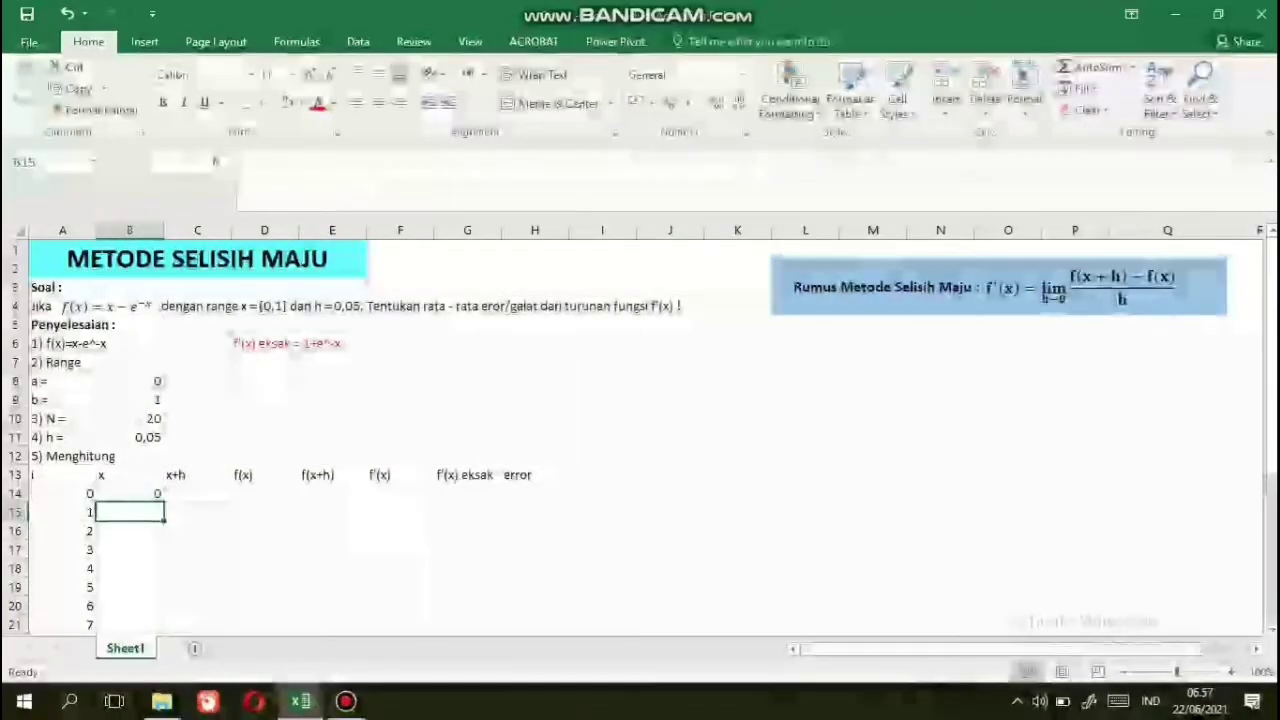
- Compute the first x+h value in C14 with the formula =B14+B11
left_click(197, 493)
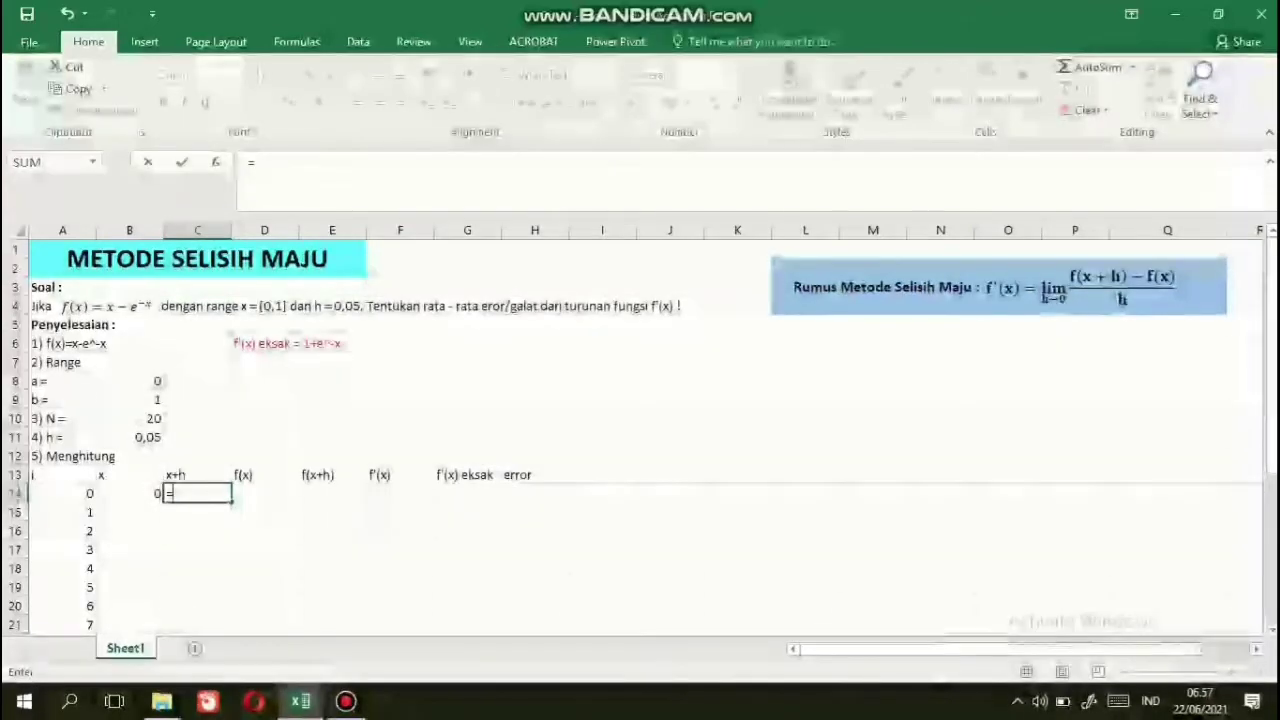
left_click(129, 493)
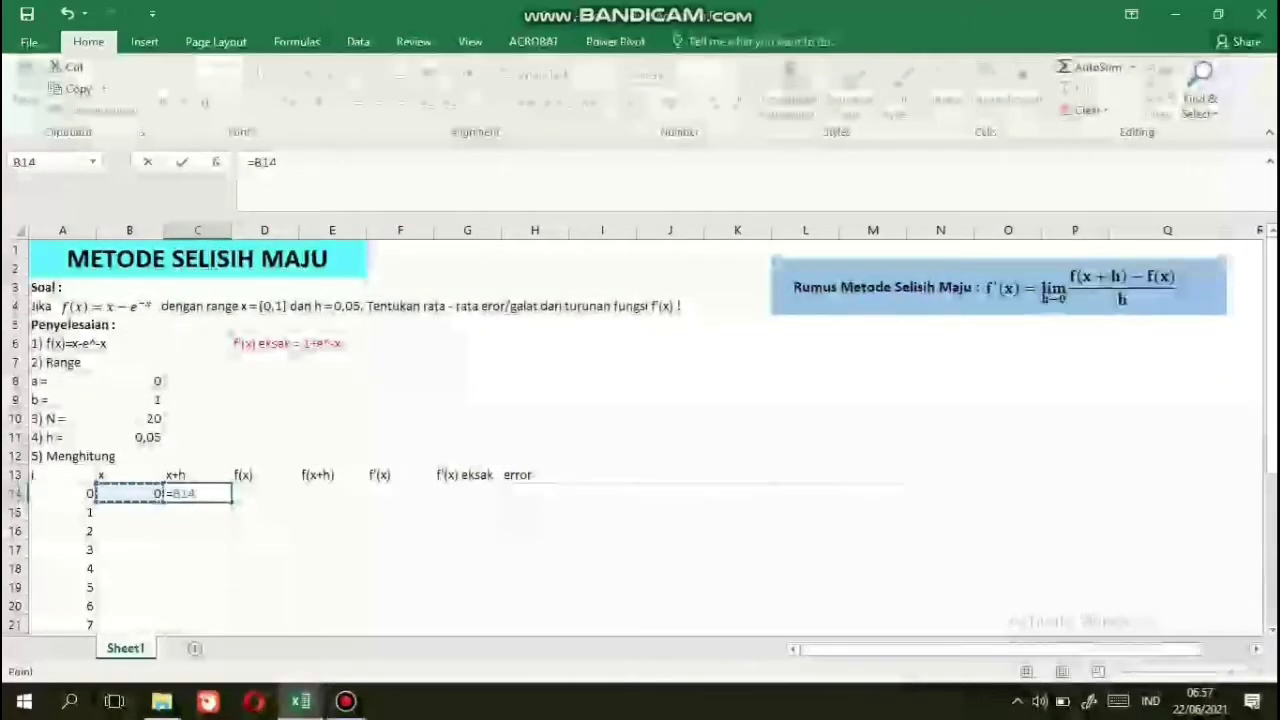
type("+")
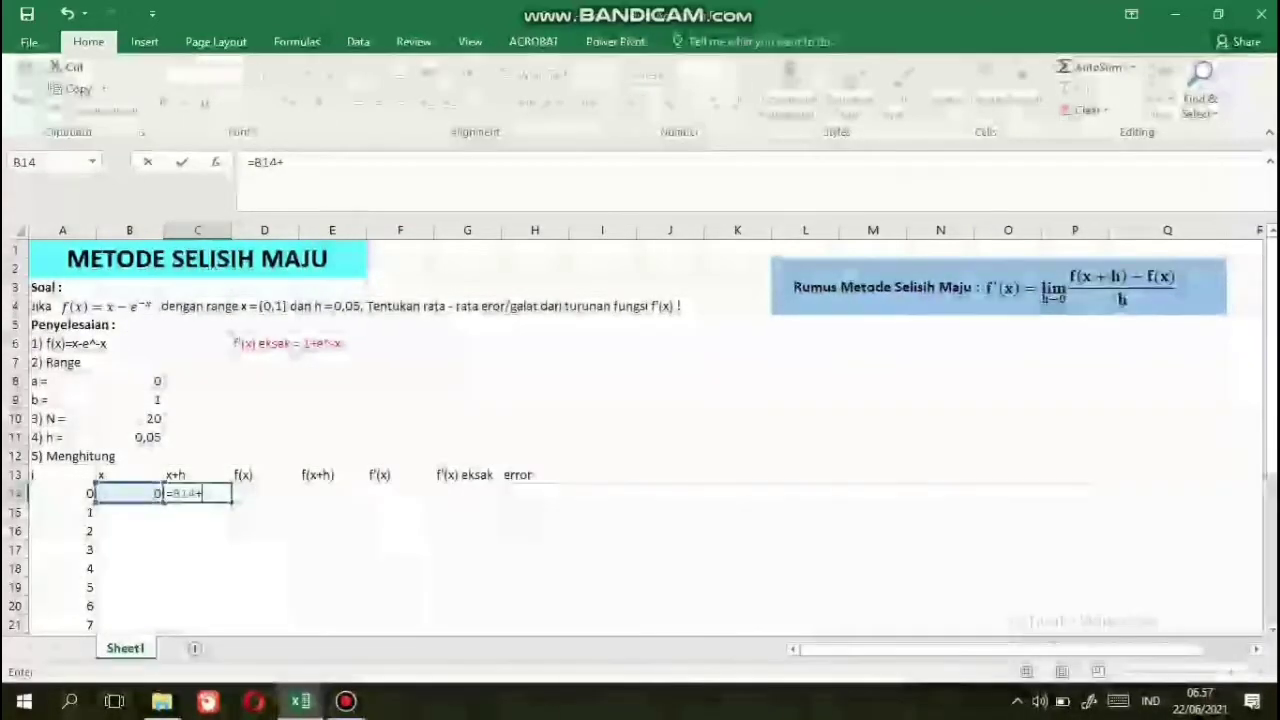
left_click(129, 437)
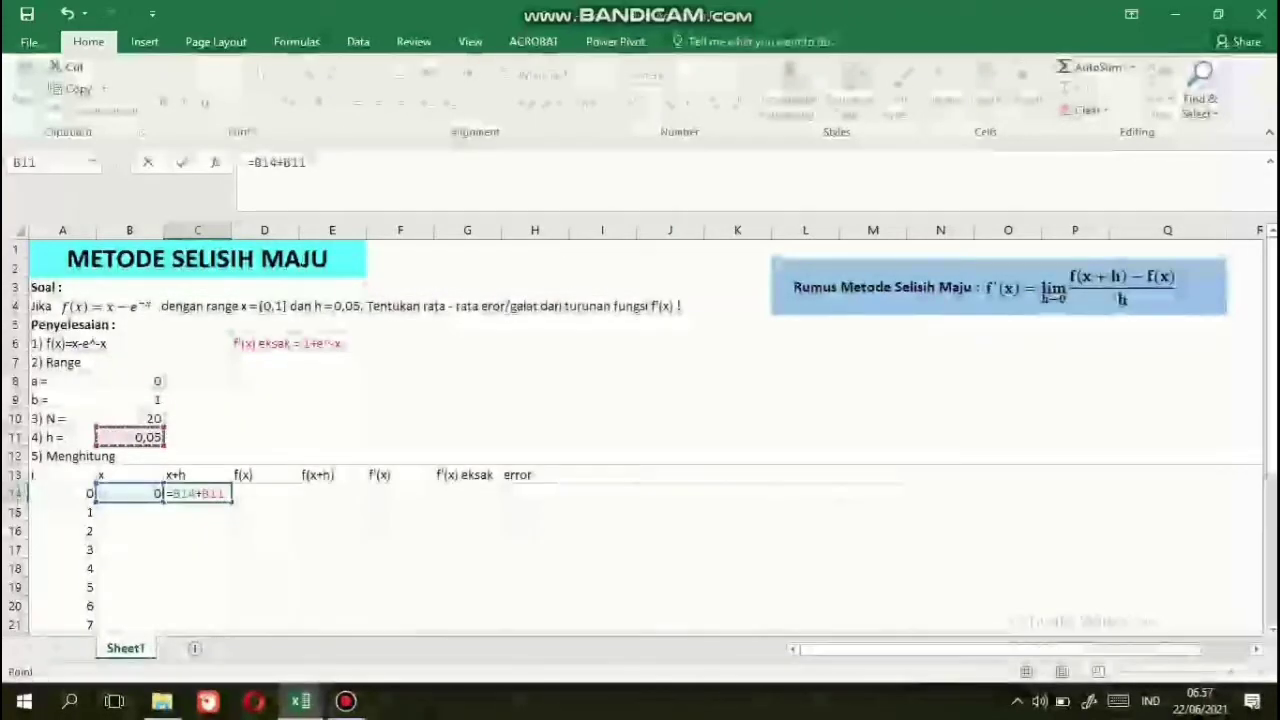
key("Return")
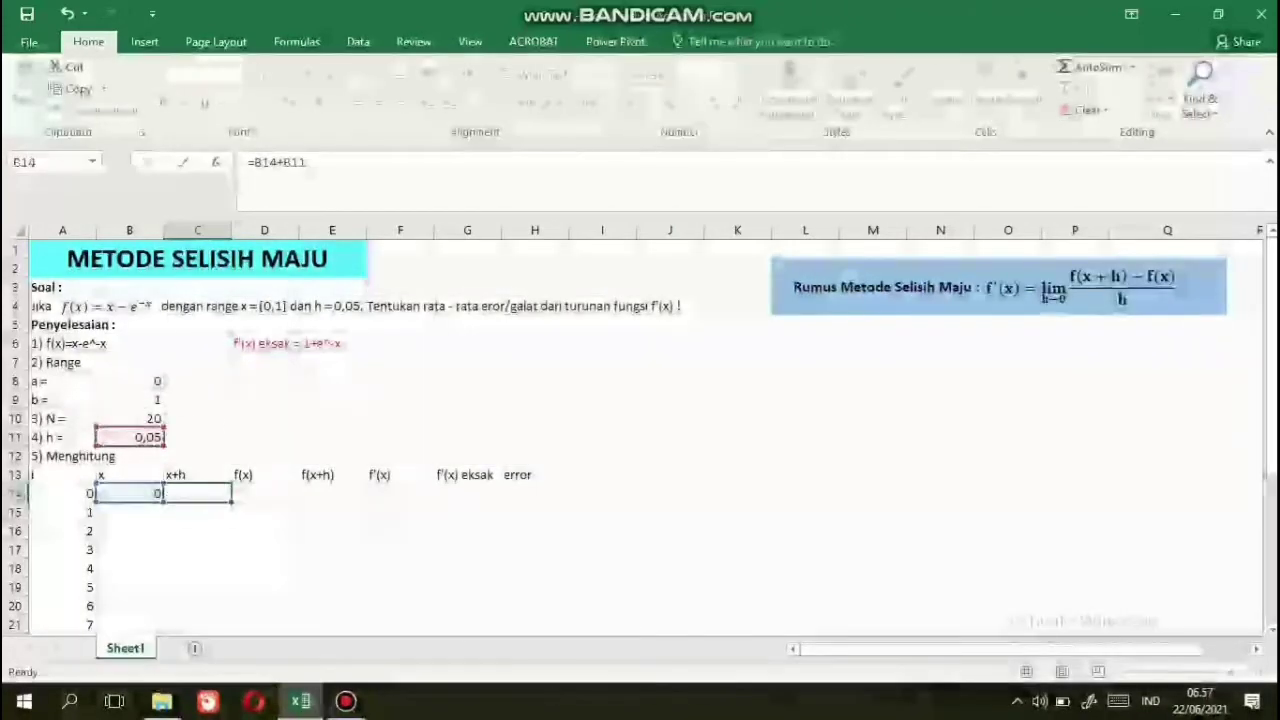
- Make the h reference in C14 absolute so that the formula reads =B14+$B$11
left_click(205, 494)
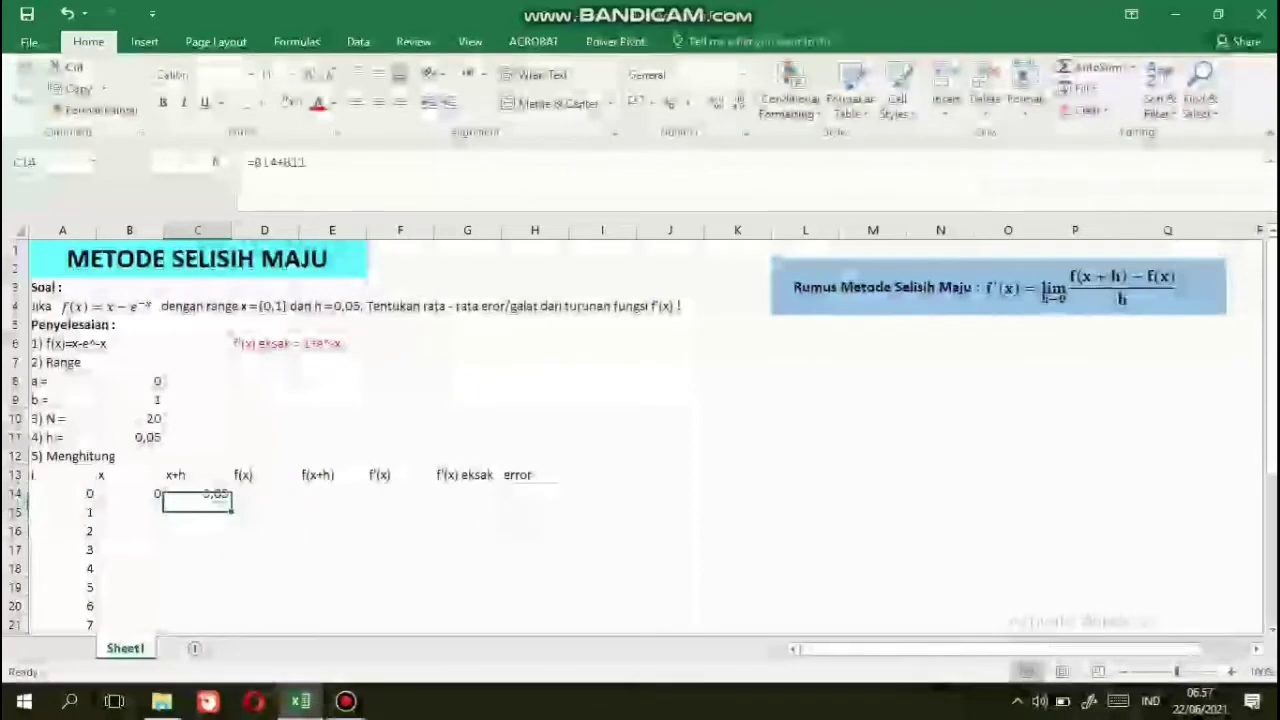
key("F2")
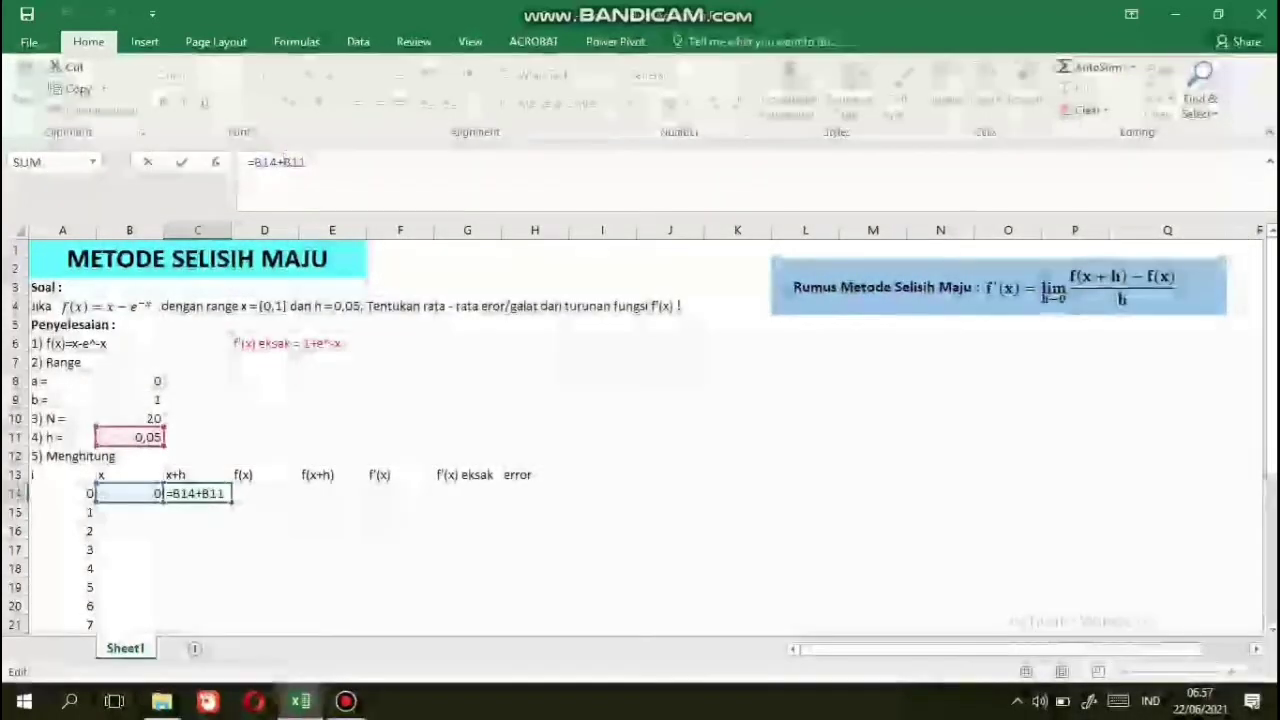
type("$")
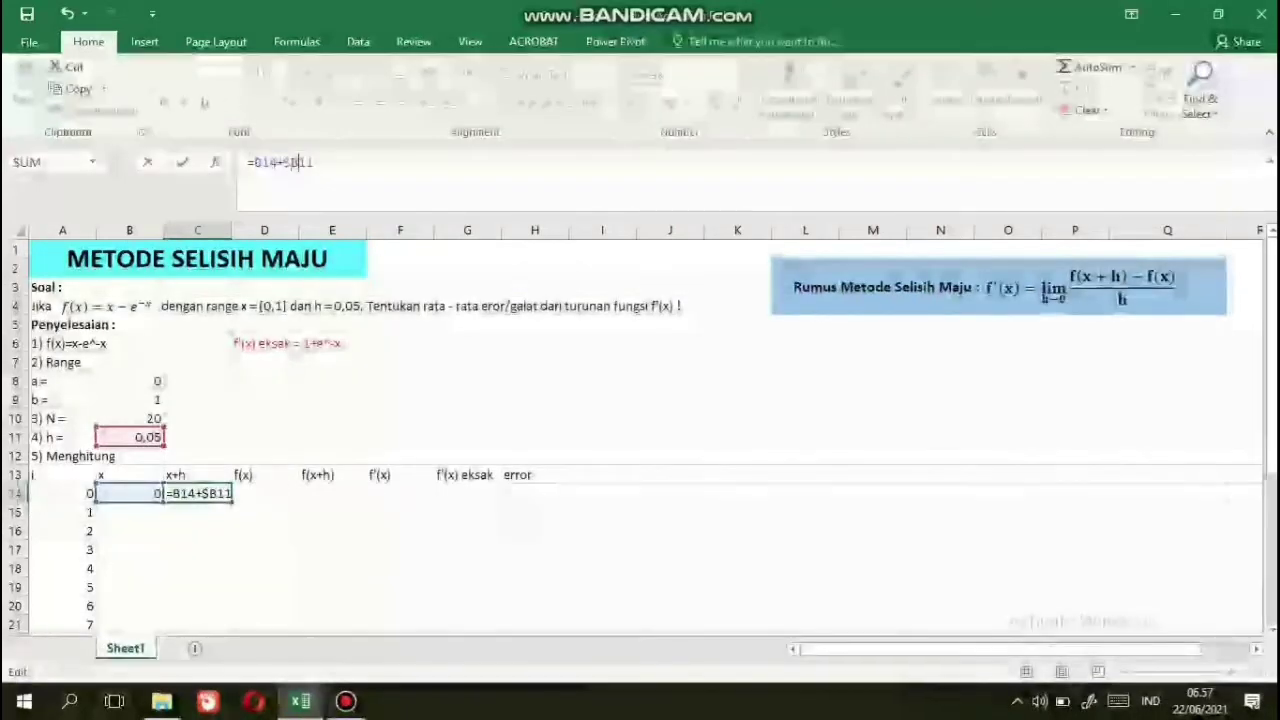
key("Right")
type("$")
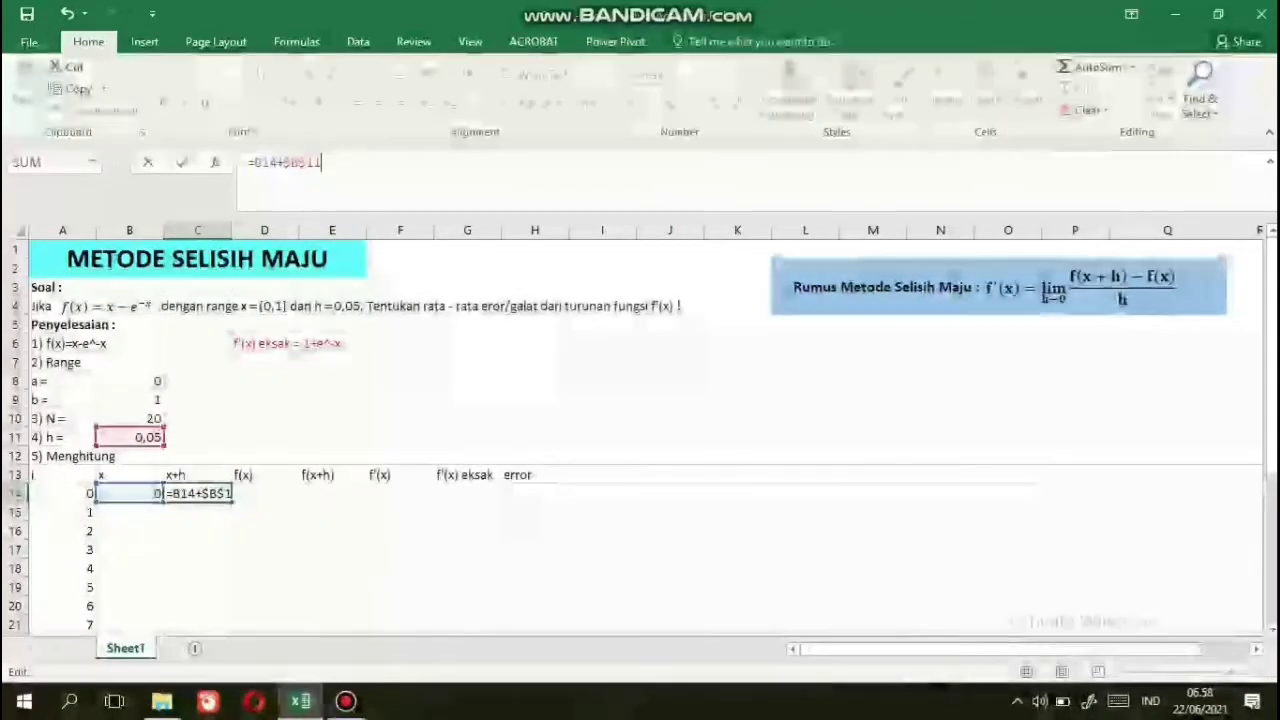
key("Return")
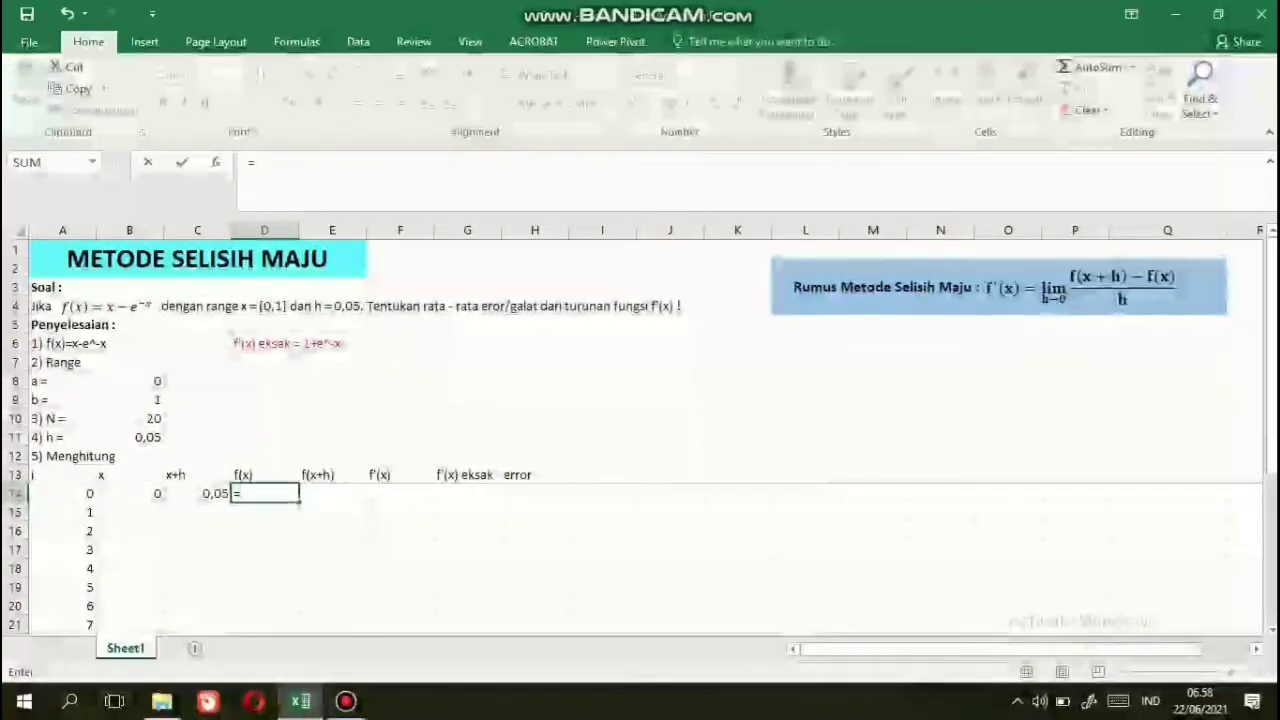
- Compute the first f(x) value in D14 with the formula =B14-EXP(-B14)
left_click(130, 493)
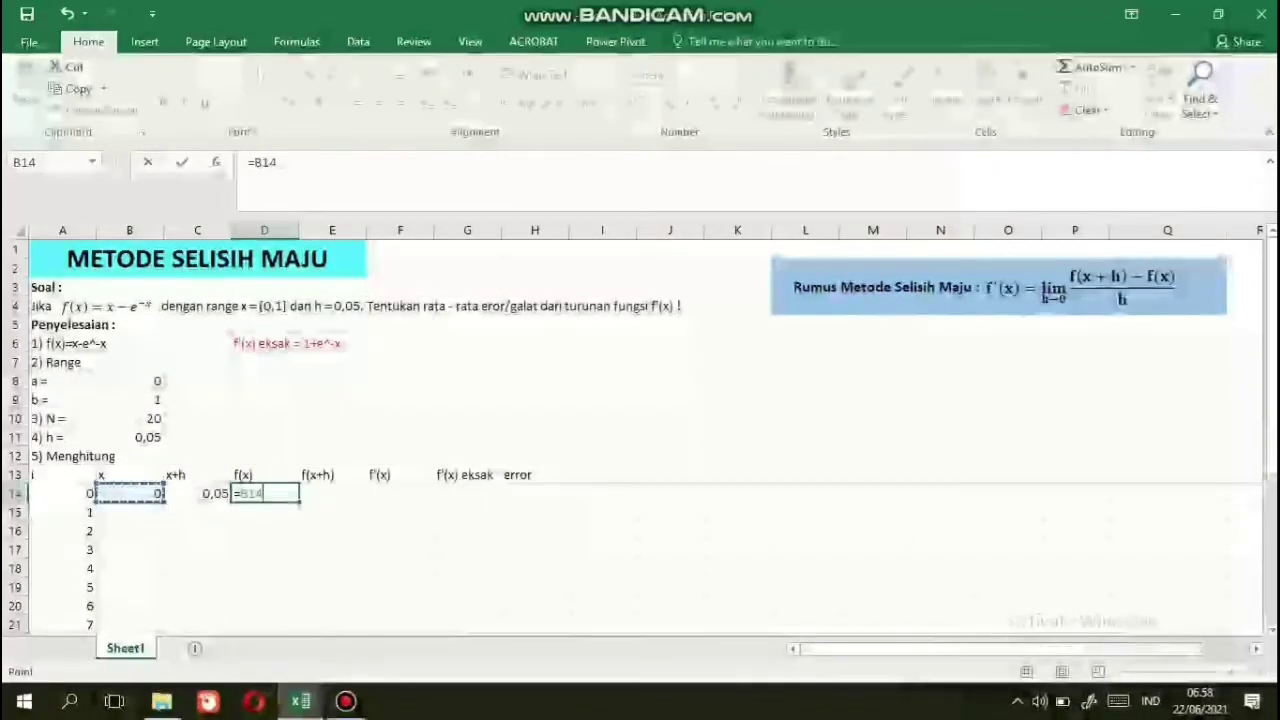
type("-")
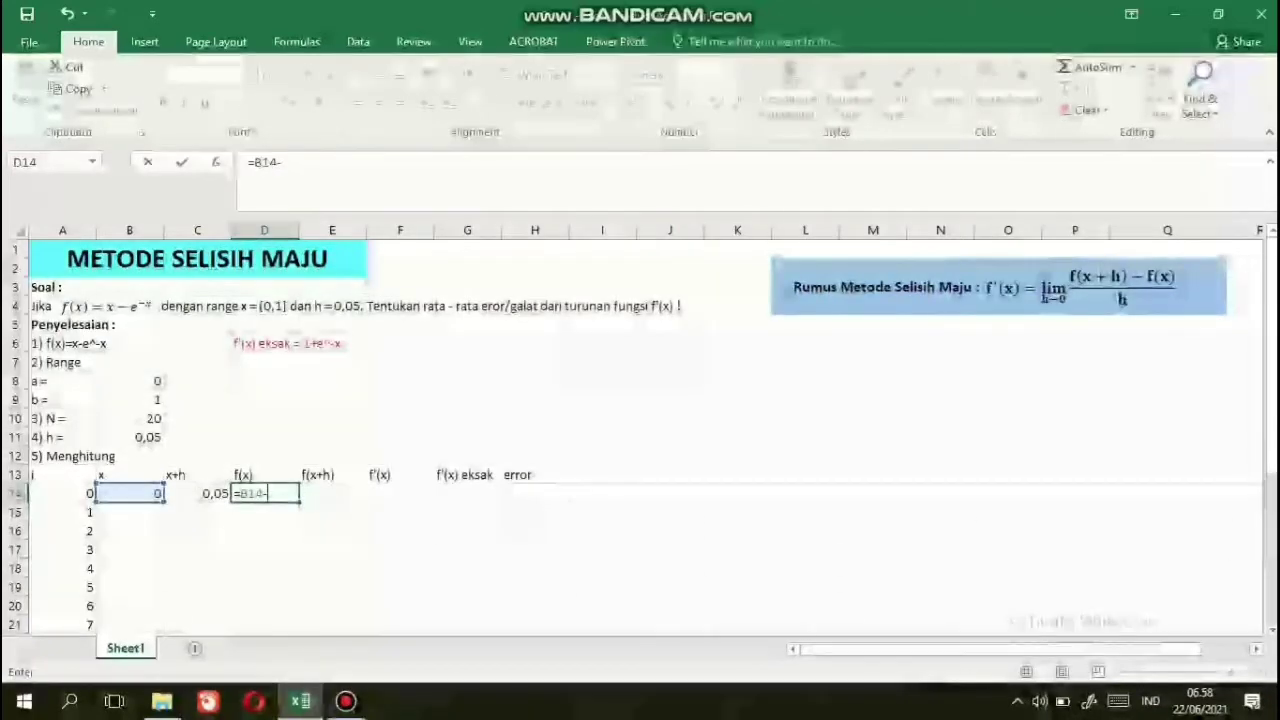
type("EXP")
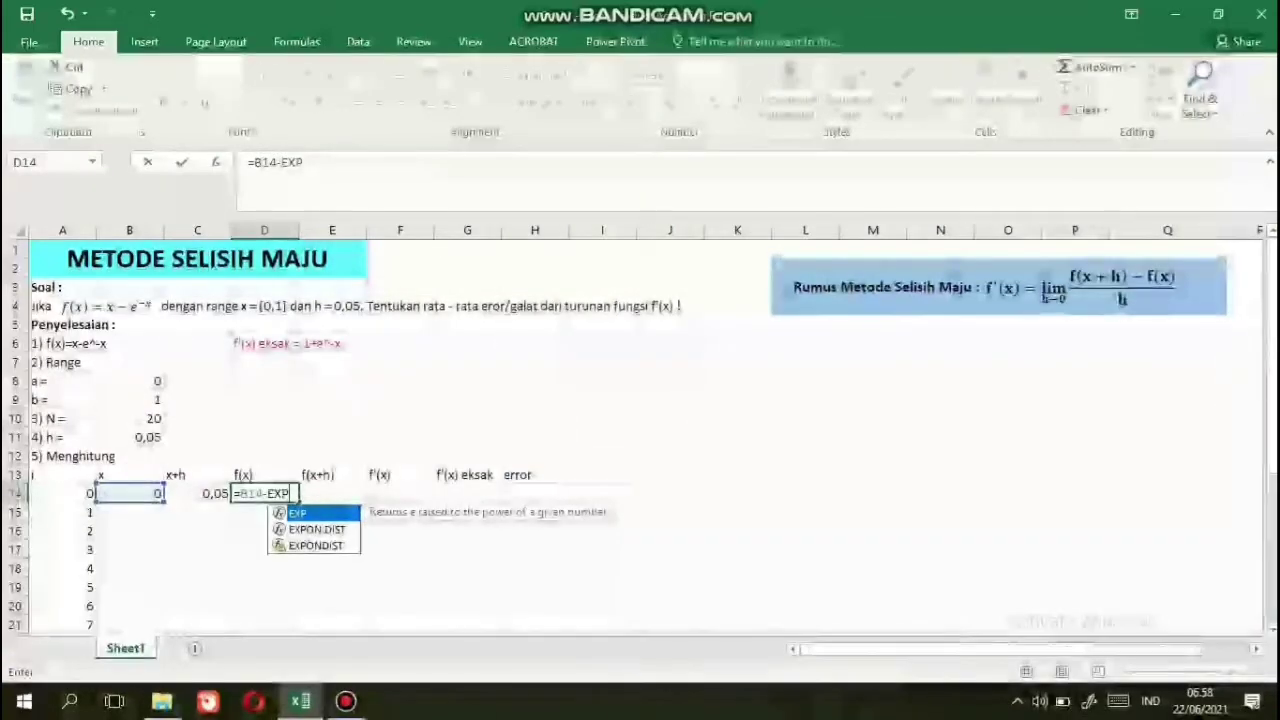
type("(")
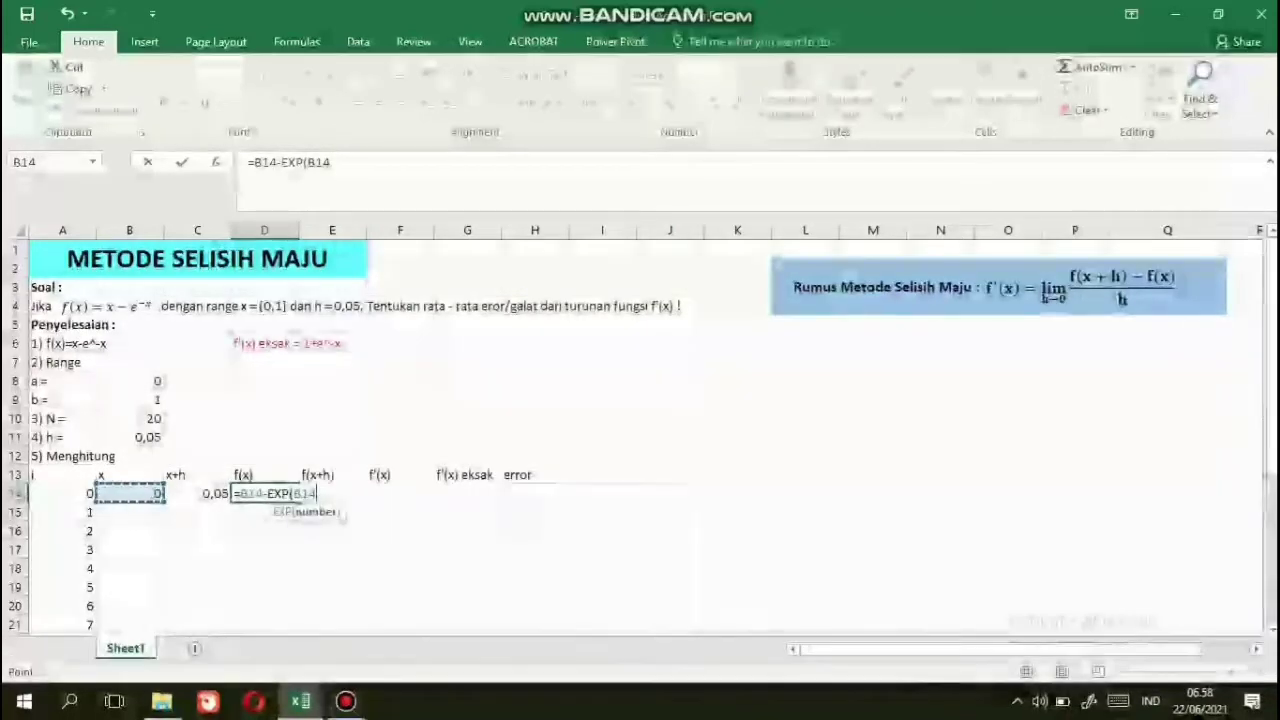
left_click(294, 494)
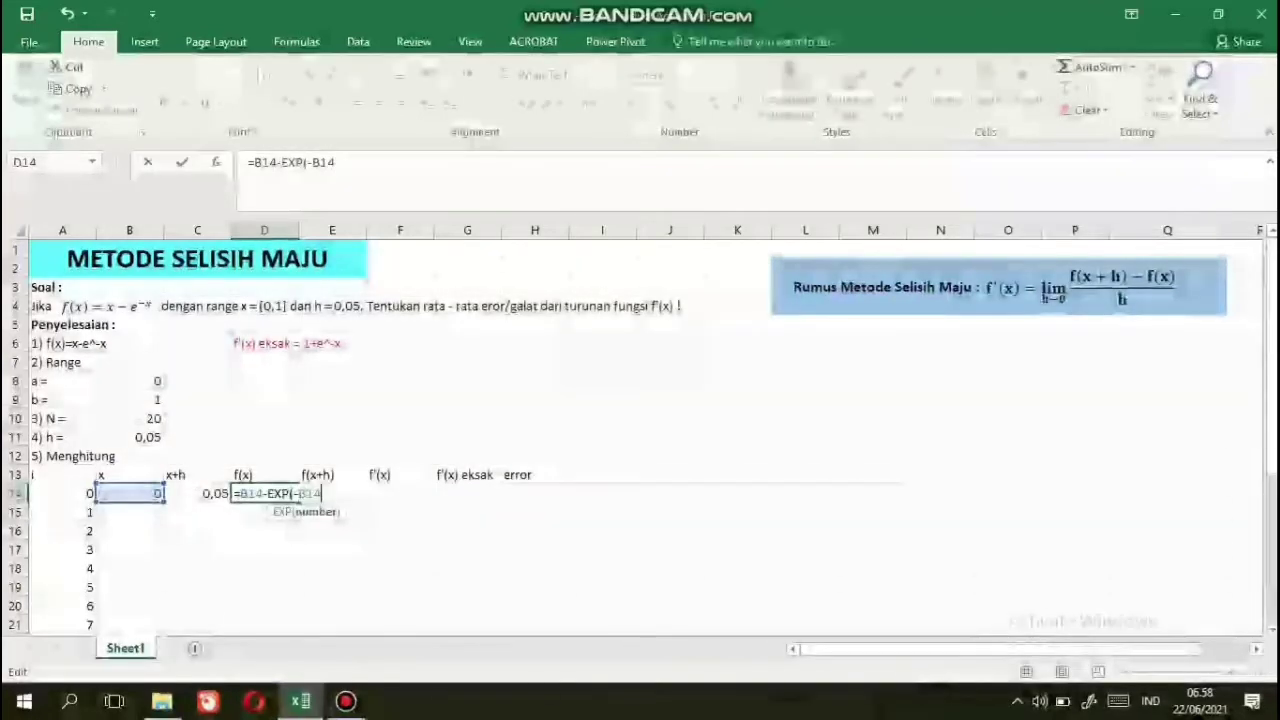
type(")")
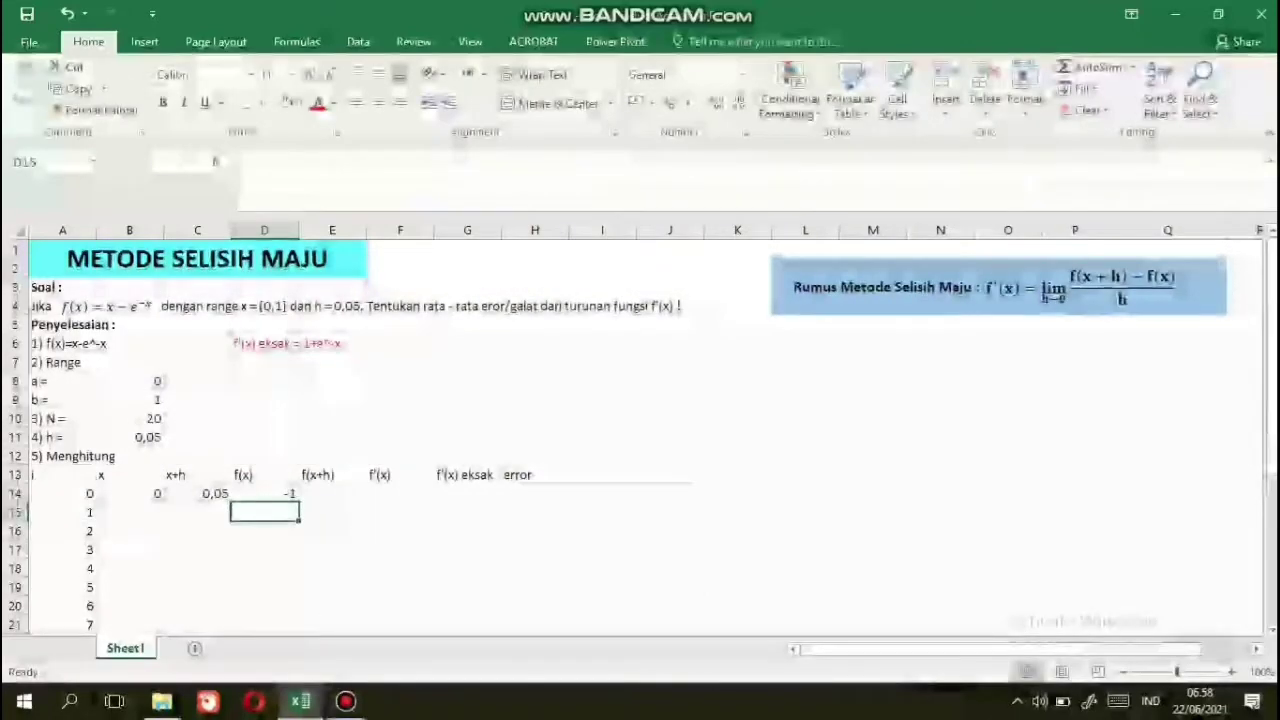
- Compute the first f(x+h) value in E14 with the formula =C14-EXP(-C14)
left_click(332, 493)
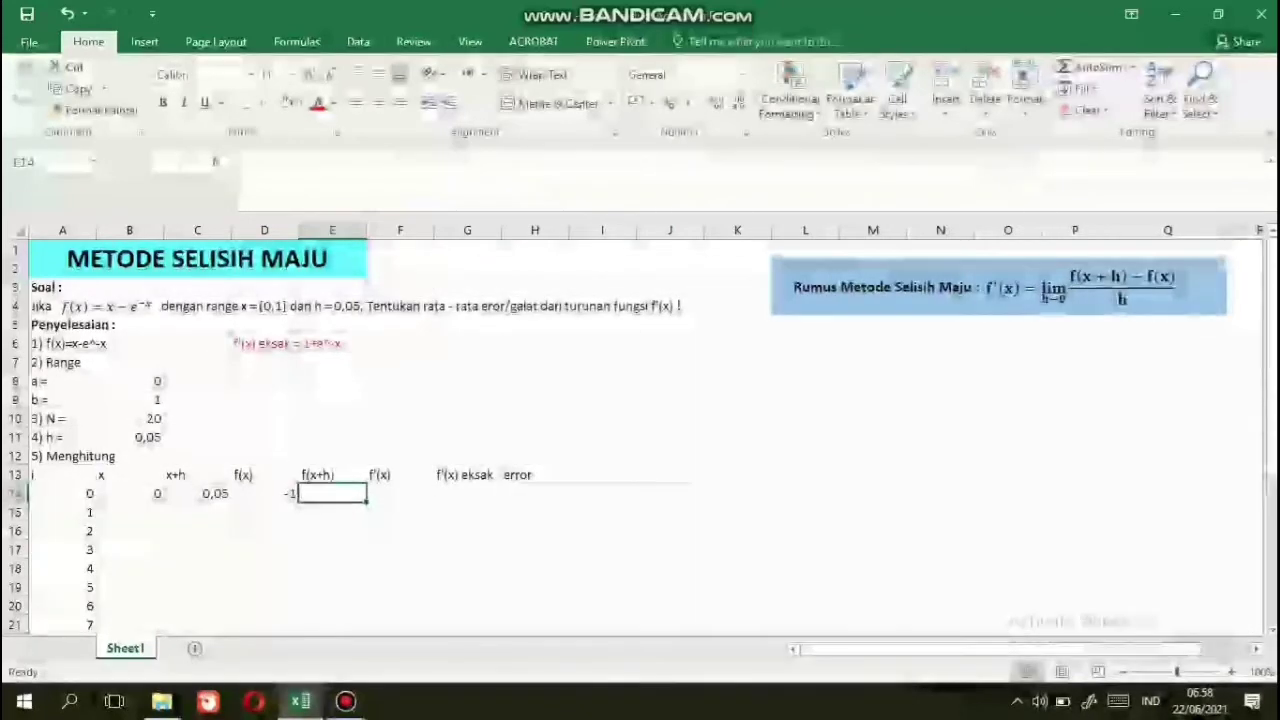
type("=")
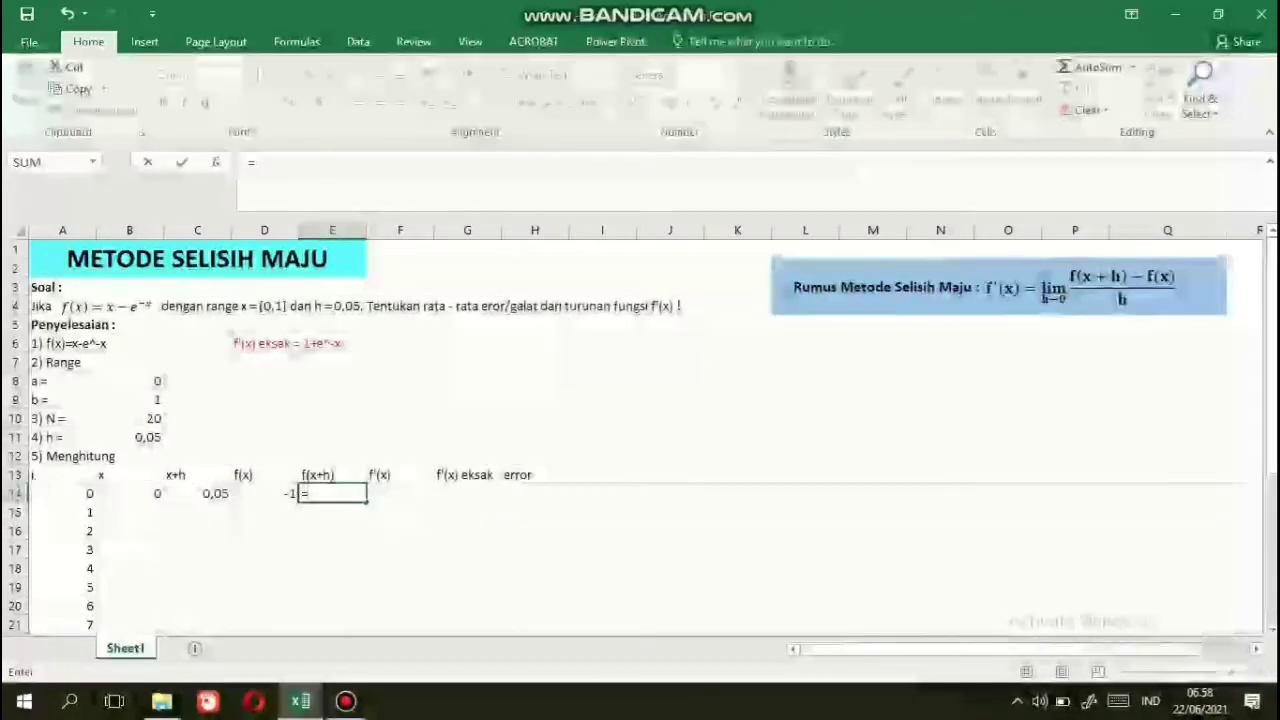
left_click(198, 493)
type("-")
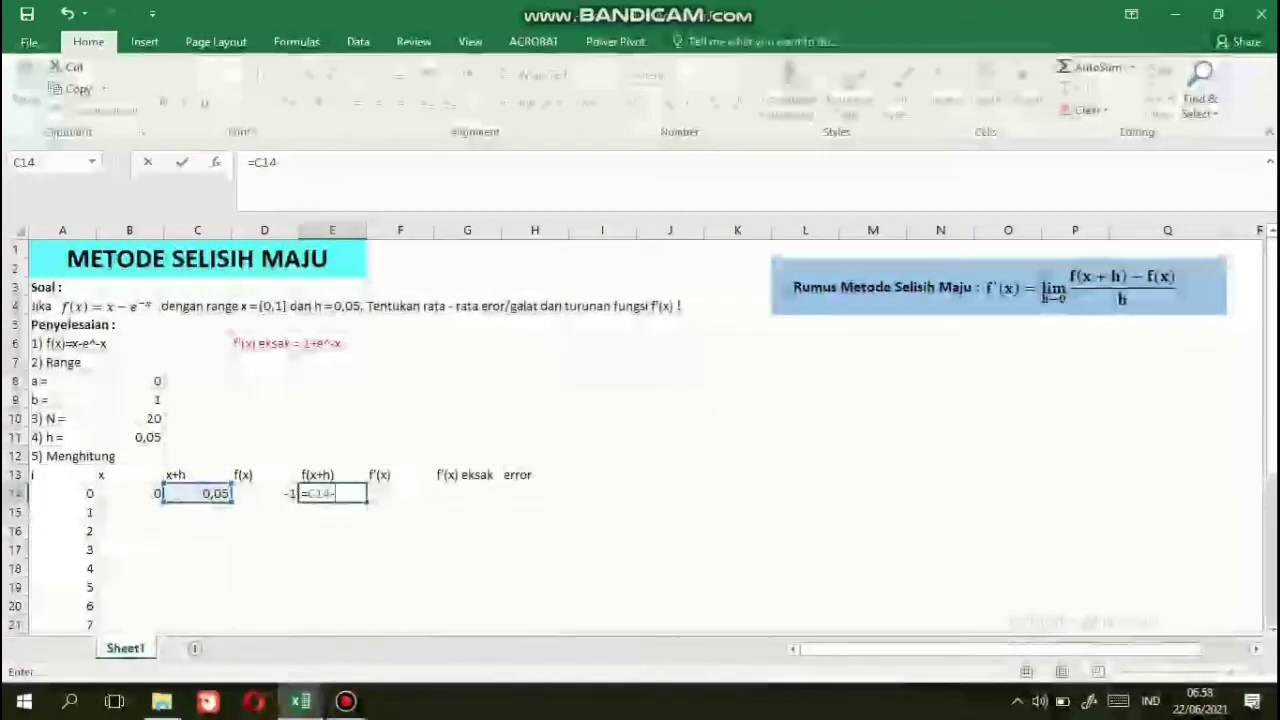
type("EXP")
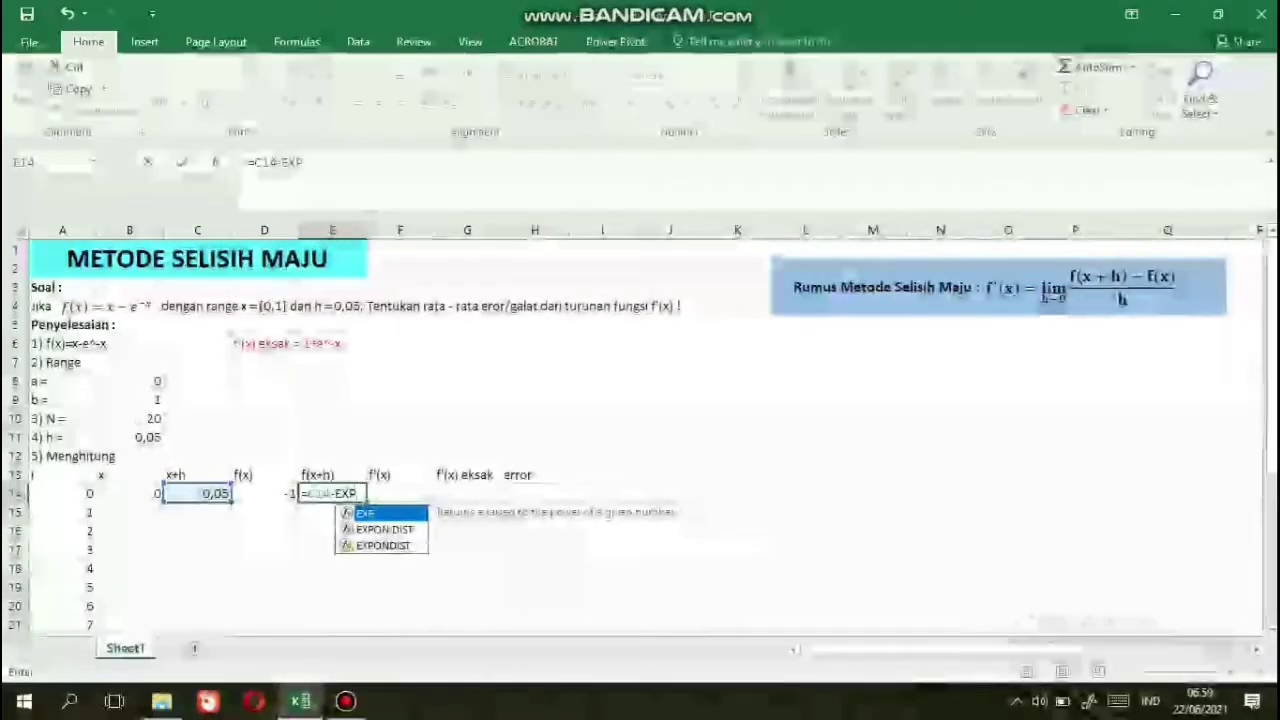
type("(-")
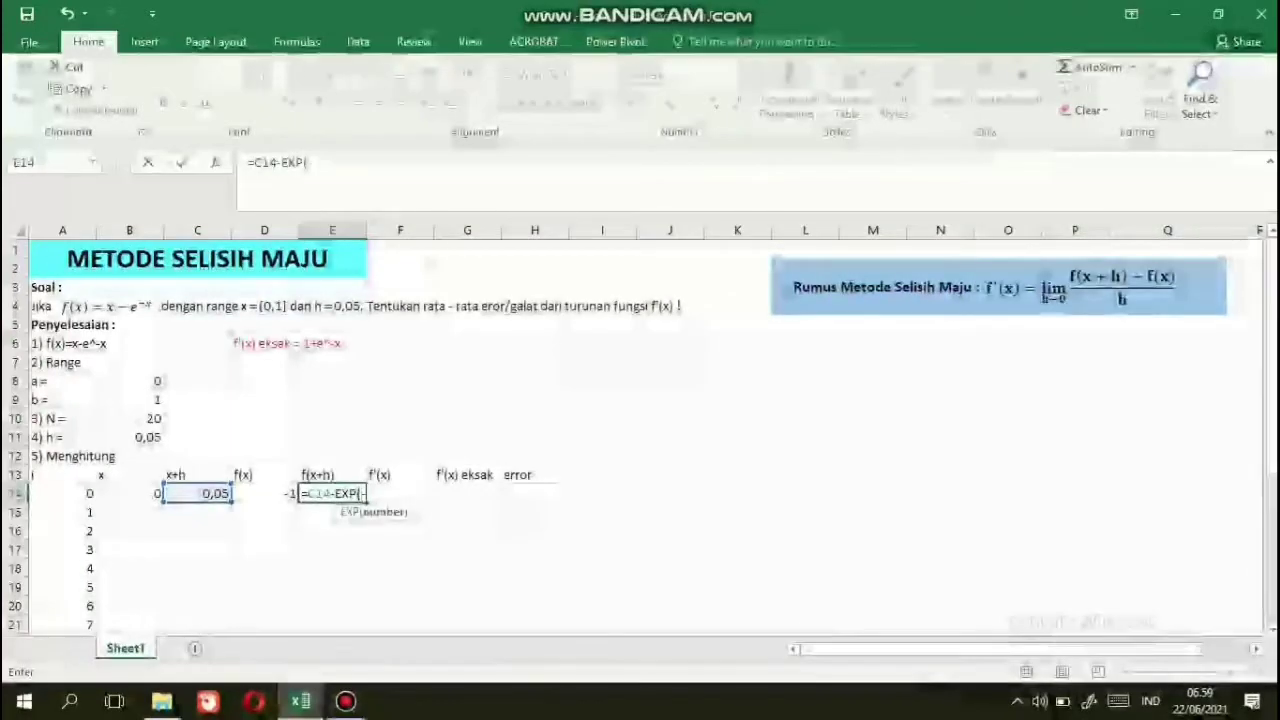
left_click(198, 493)
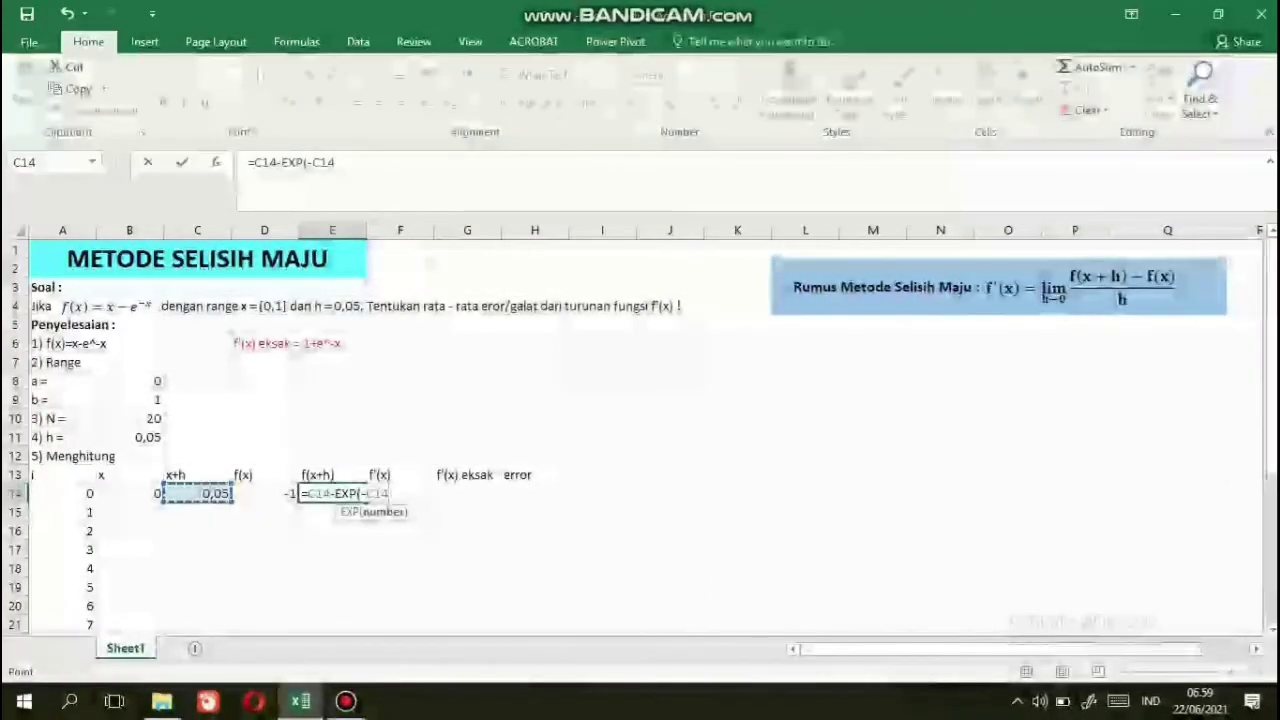
type(")")
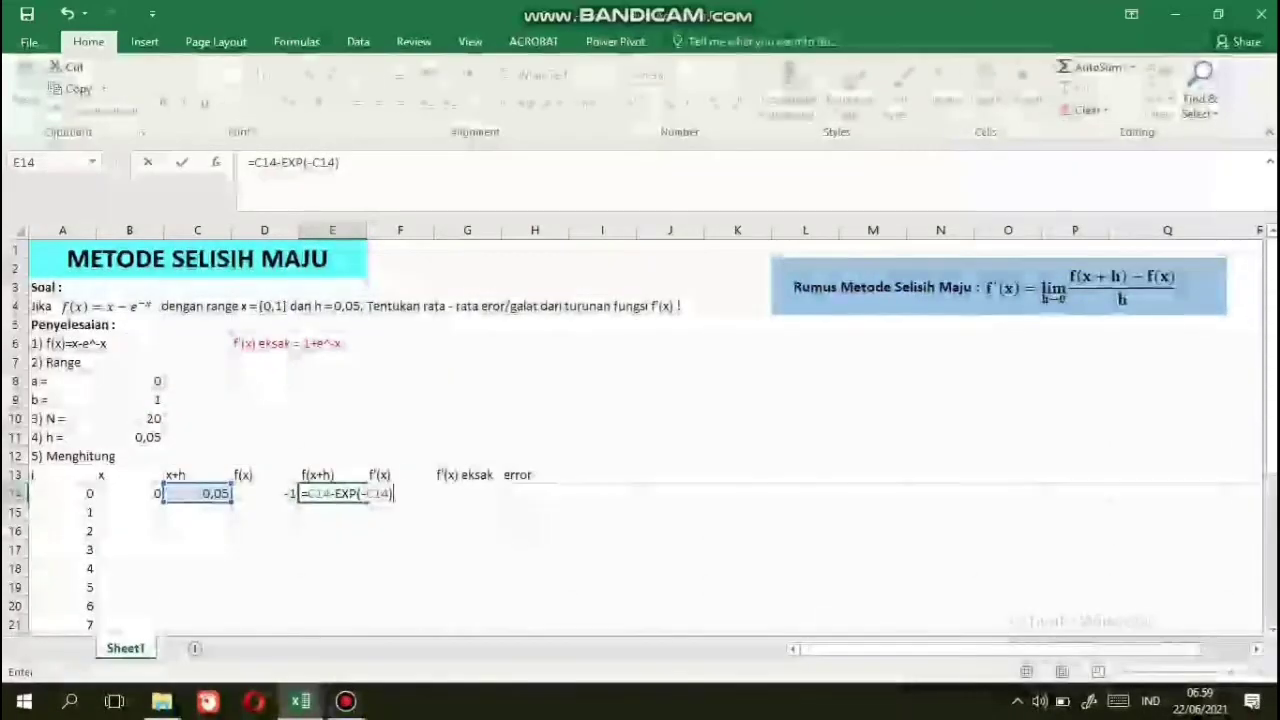
key("Return")
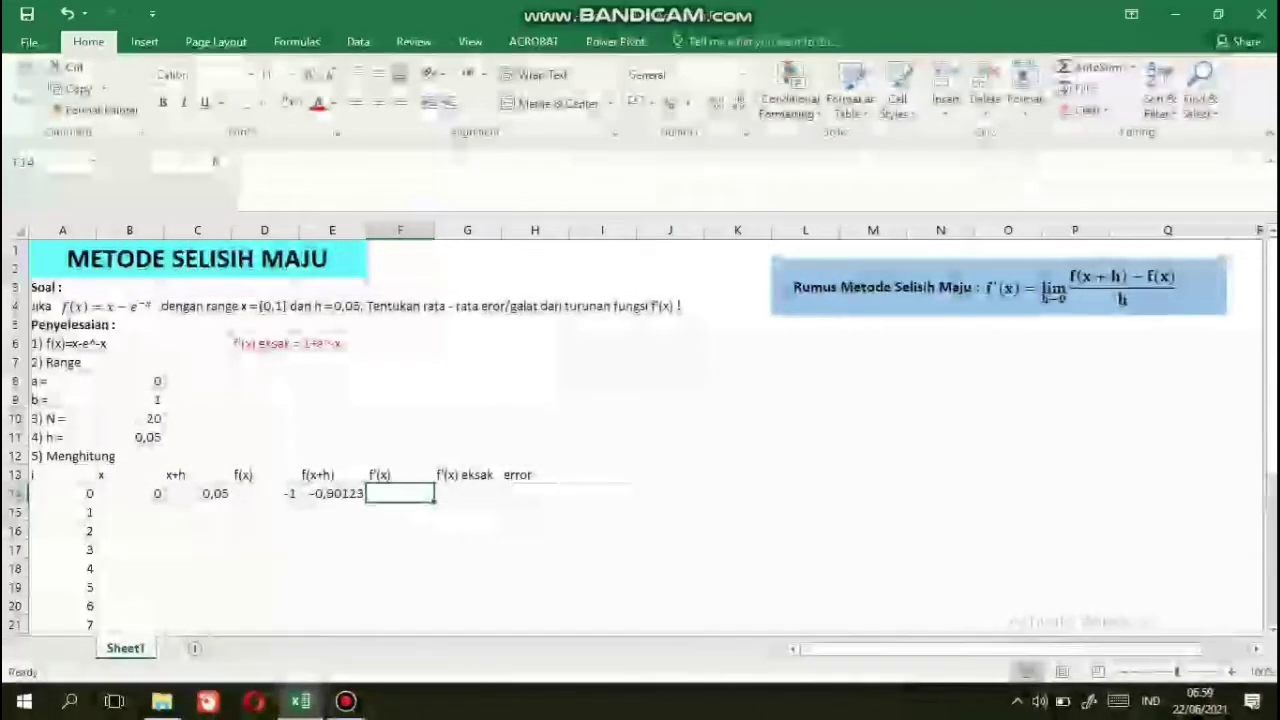
- Compute the first forward-difference derivative f'(x) in F14 with the formula =(E14-D14)/B11
type("=(")
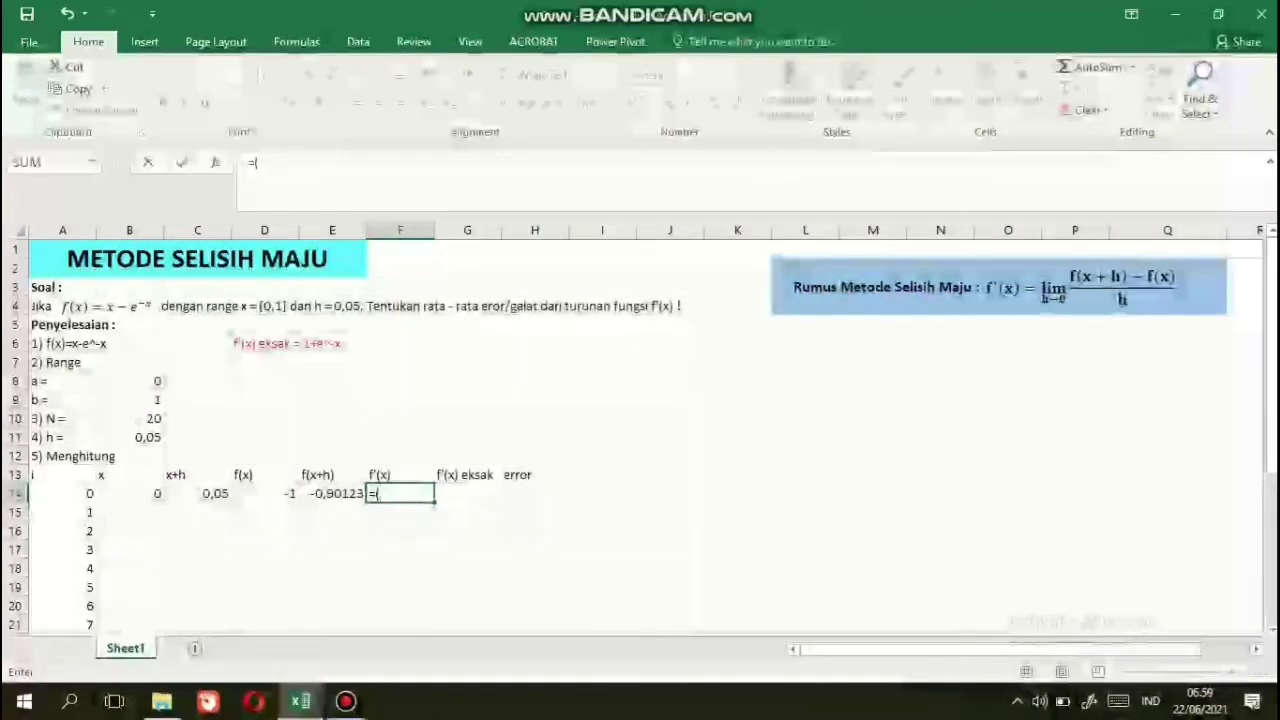
key("Left")
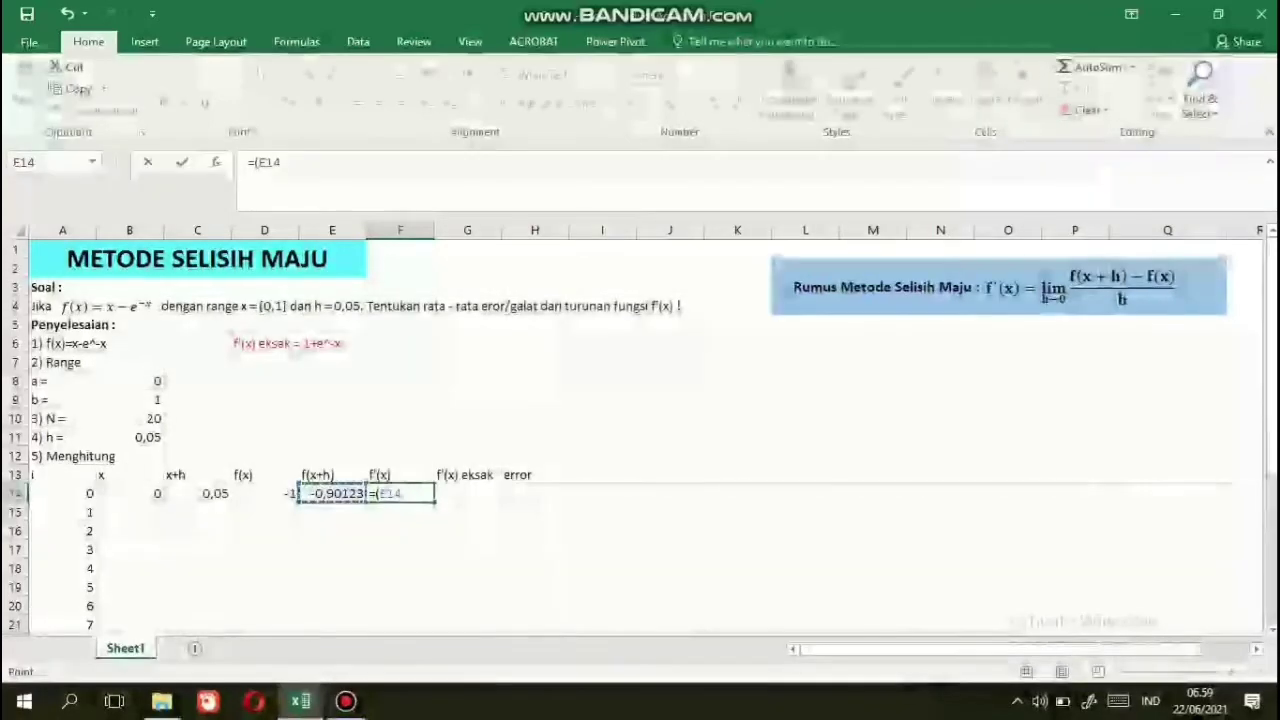
type("-")
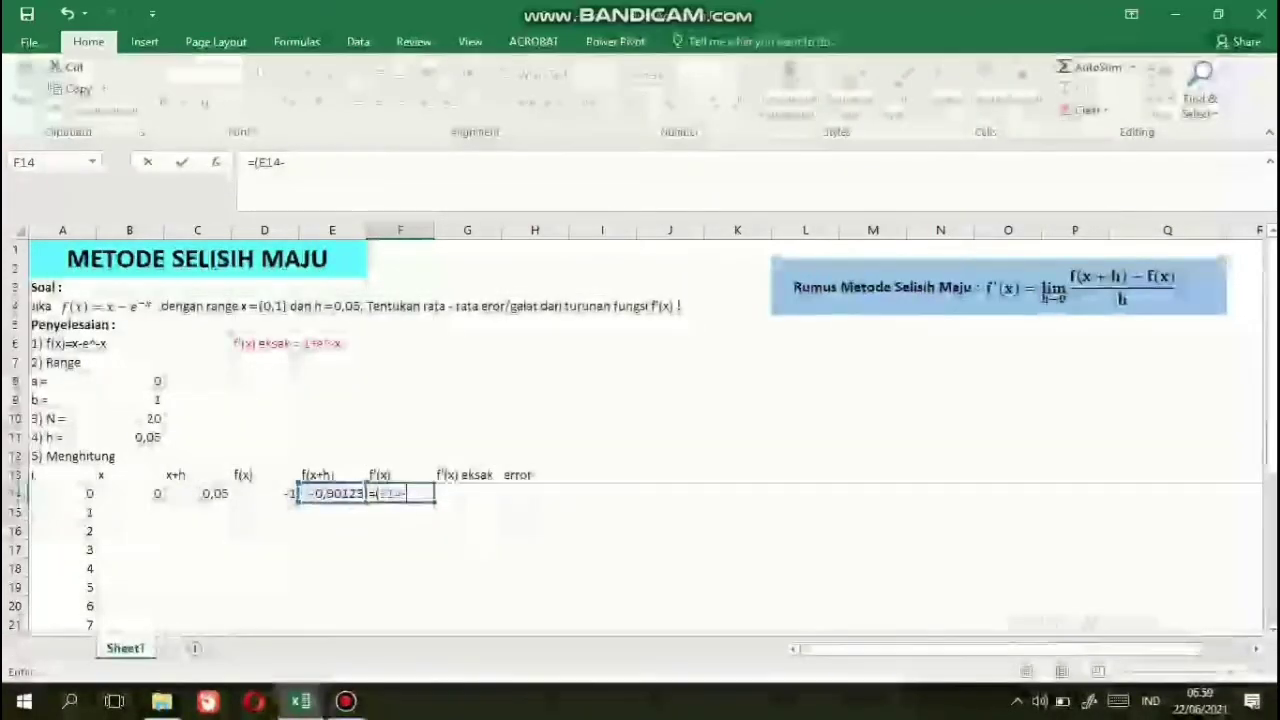
key("Left")
key("Left")
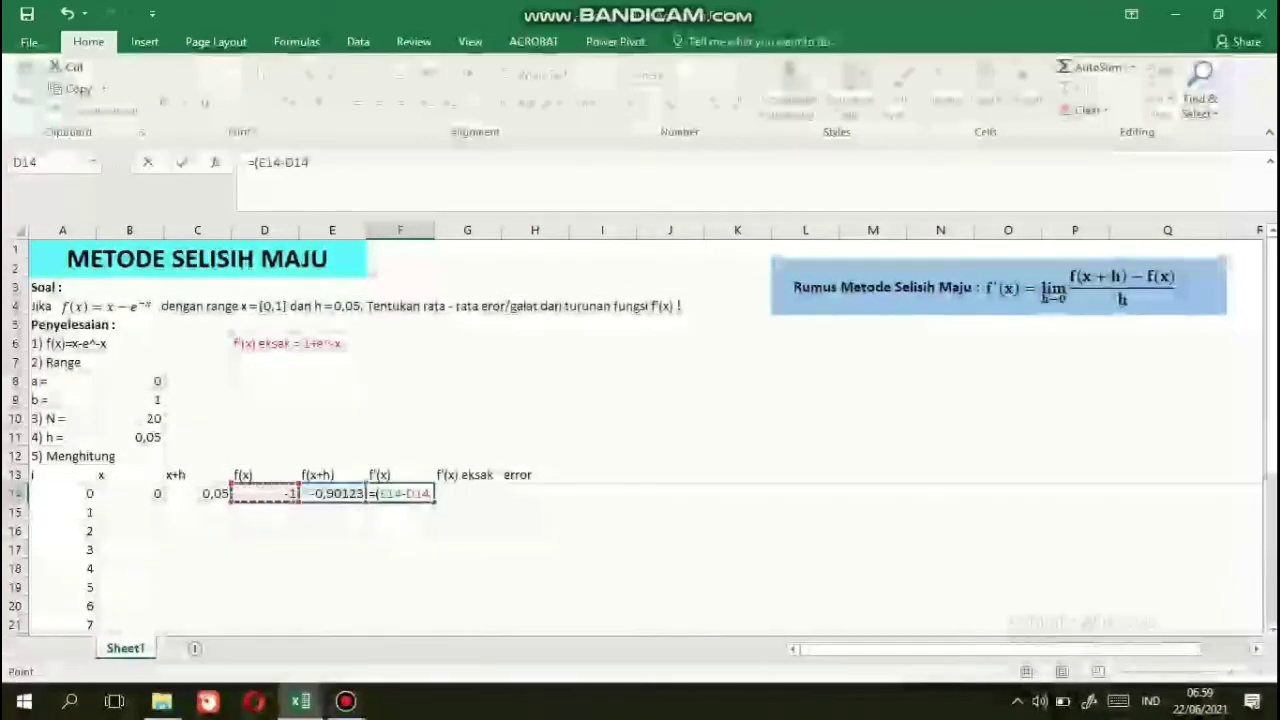
type(")")
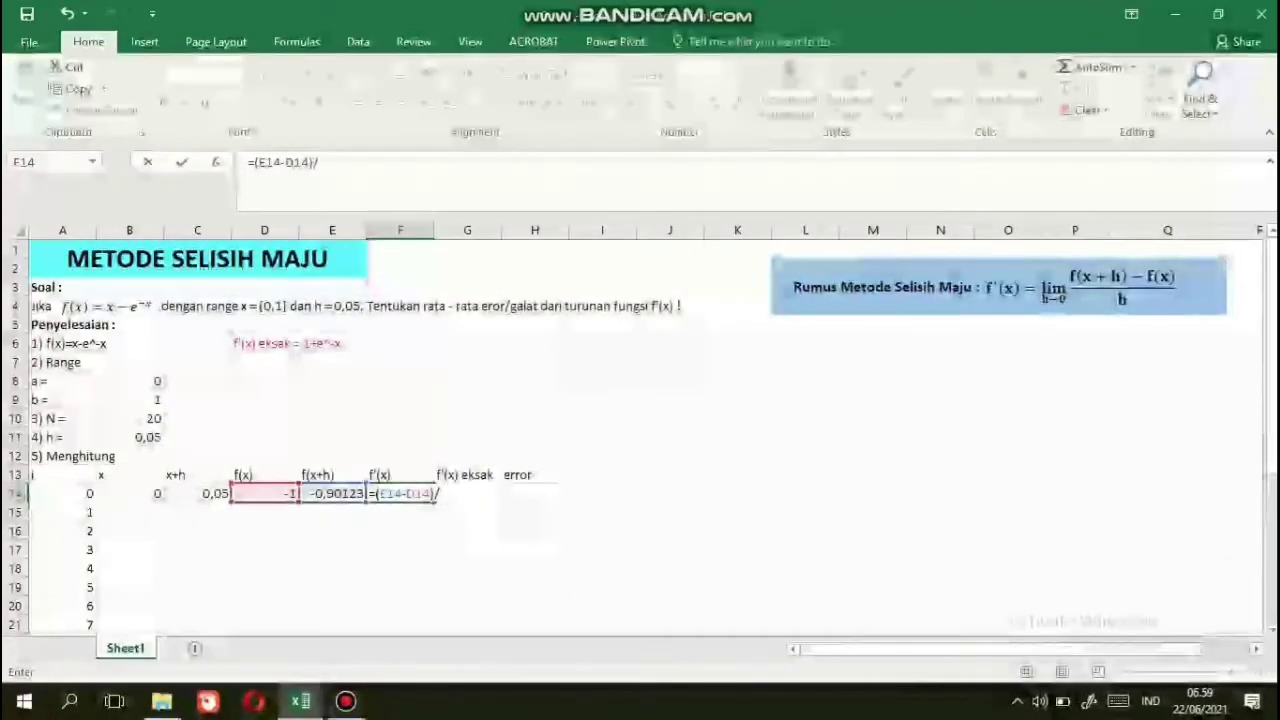
type("/")
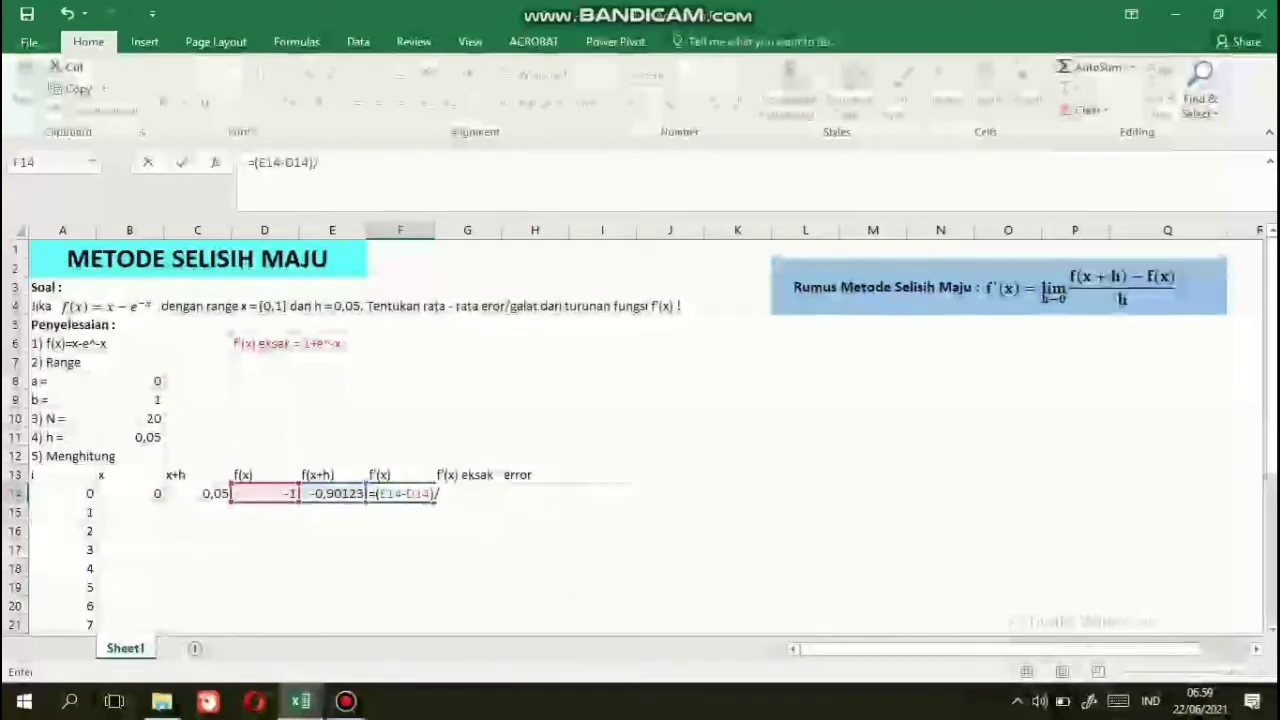
left_click(130, 437)
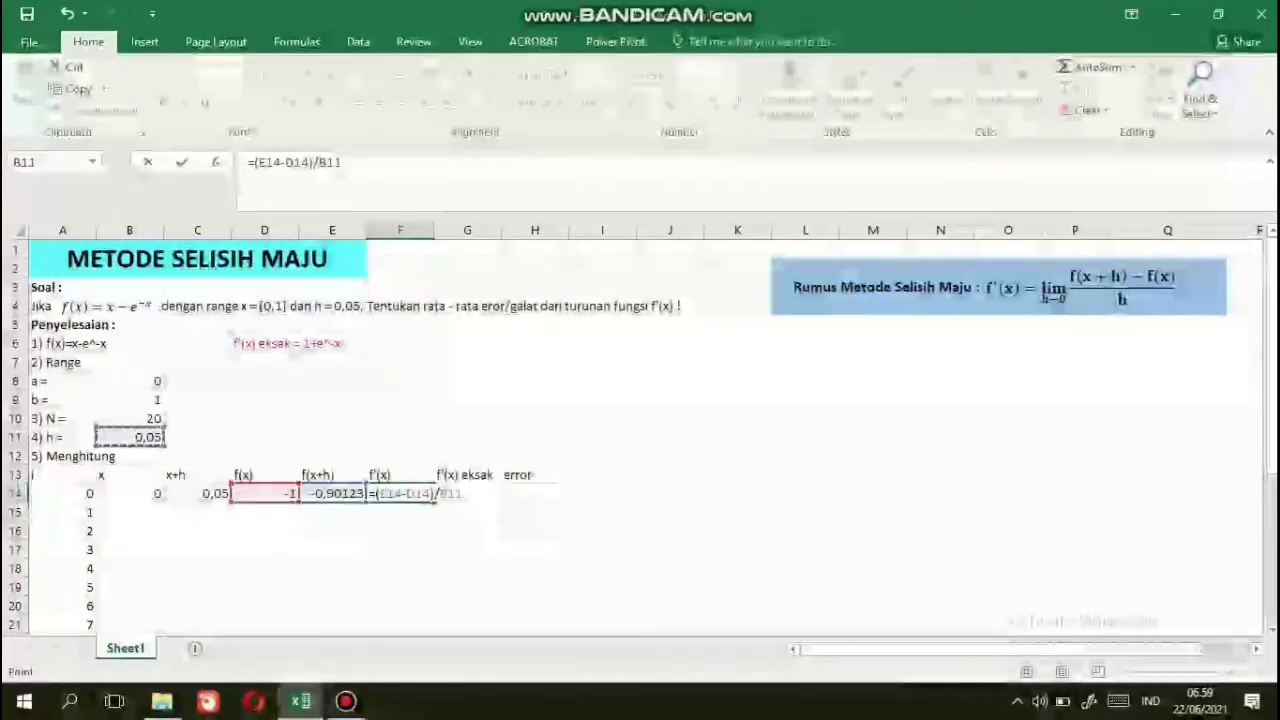
key("Return")
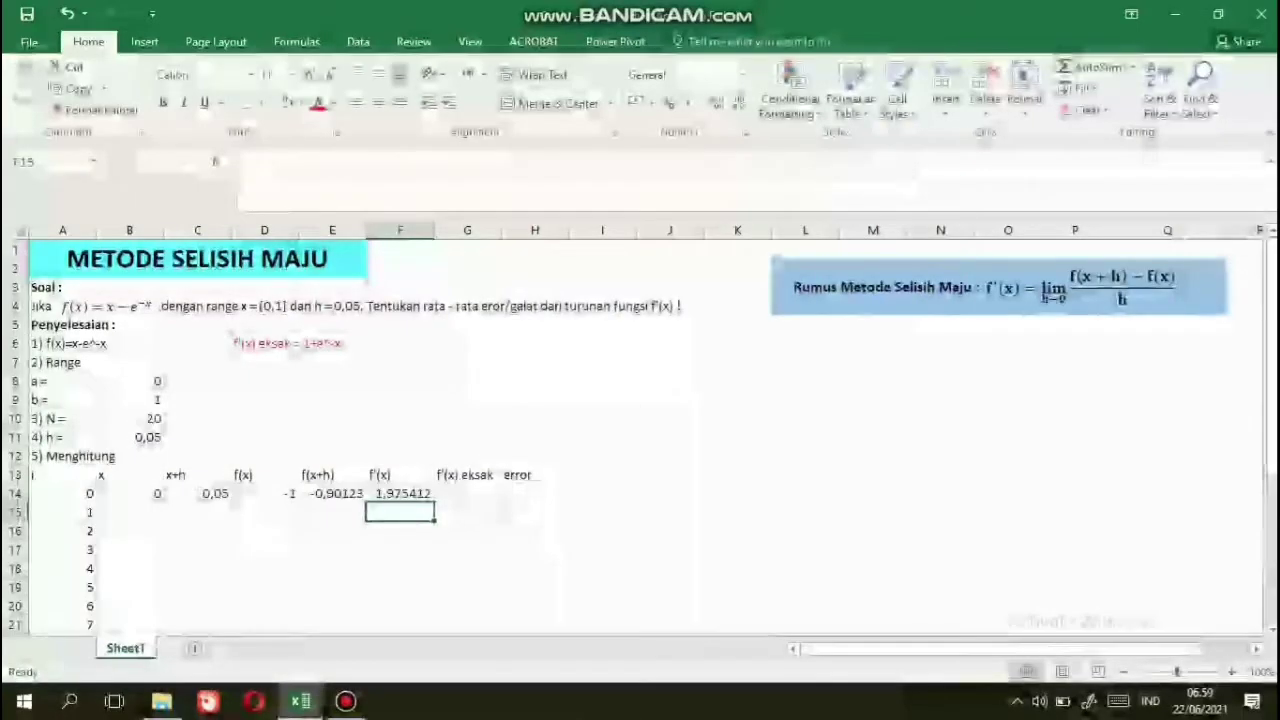
- Make the h reference in F14 absolute so that the formula reads =(E14-D14)/$B$11
left_click(400, 493)
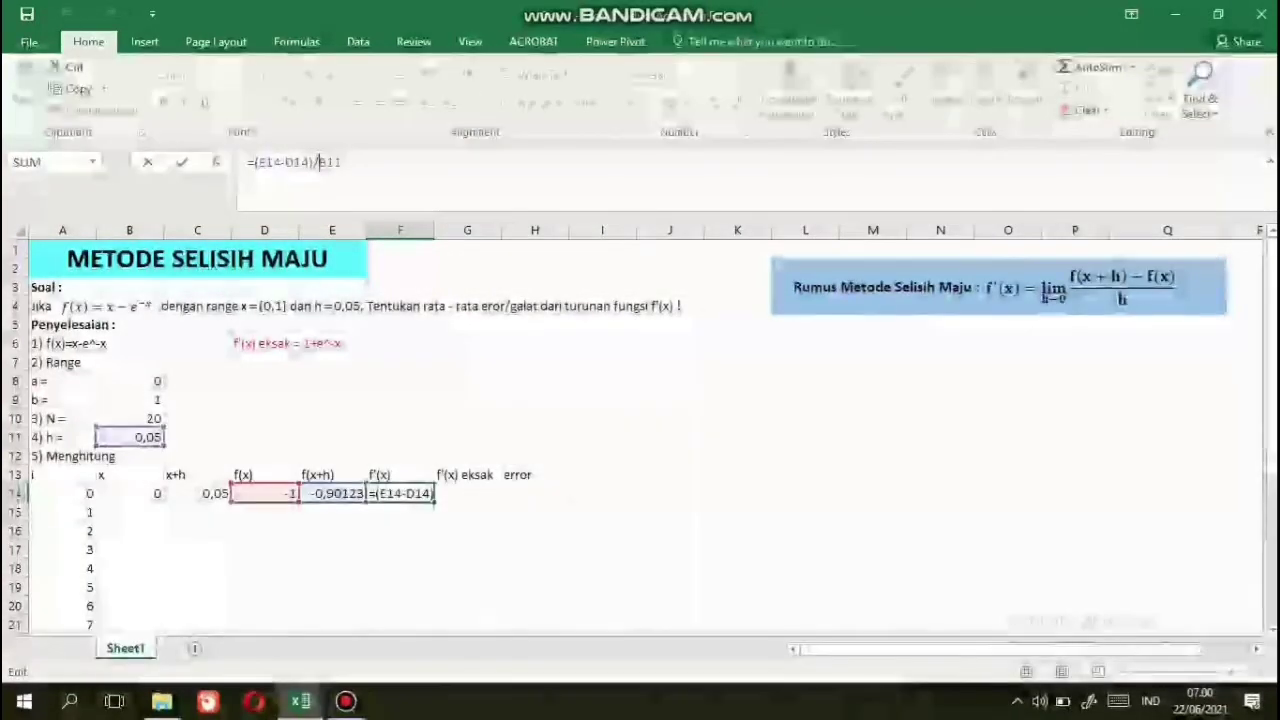
left_click(319, 162)
type("$")
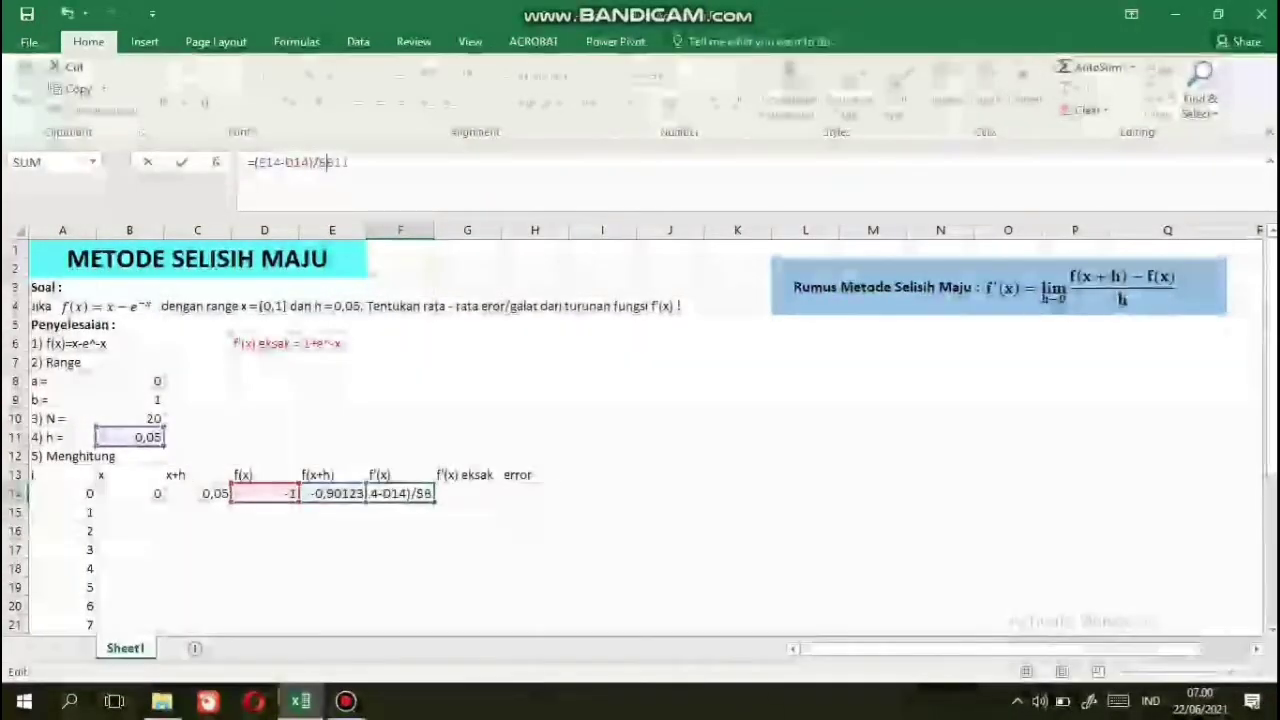
key("Right")
type("$")
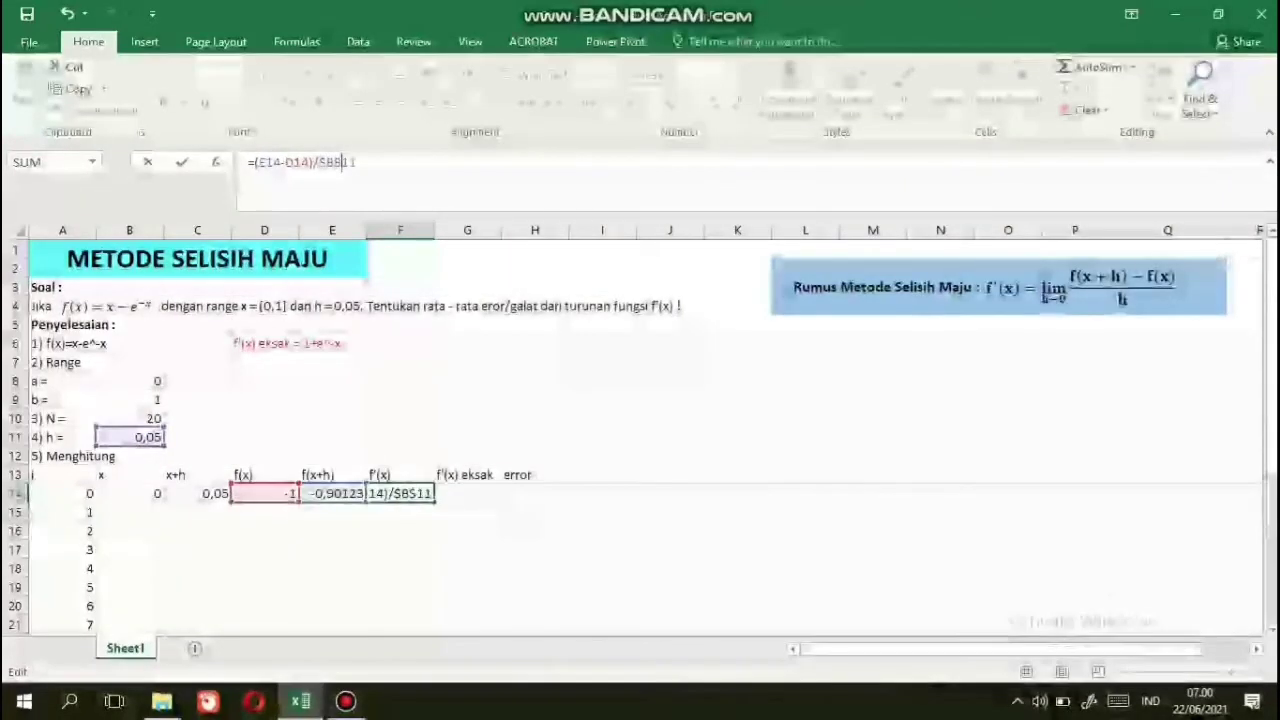
key("Return")
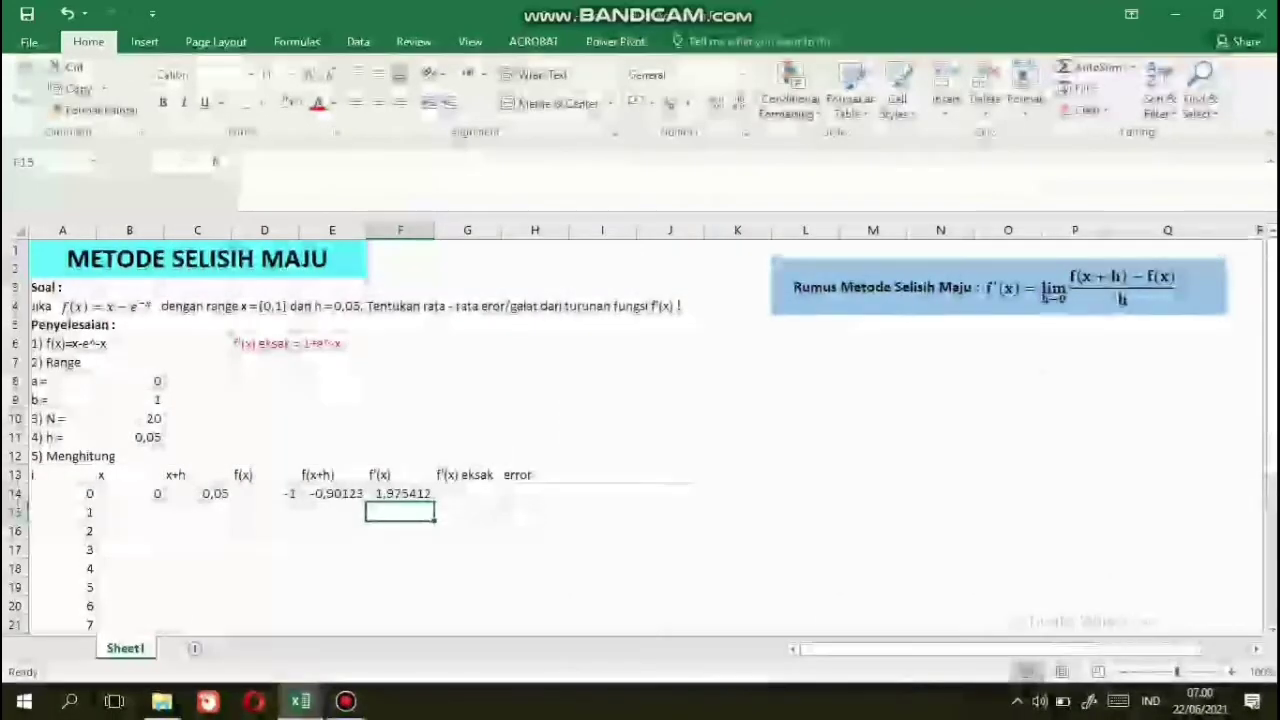
- Compute the first exact derivative f'(x) eksak in G14 with the formula =1+EXP(-B14)
left_click(467, 493)
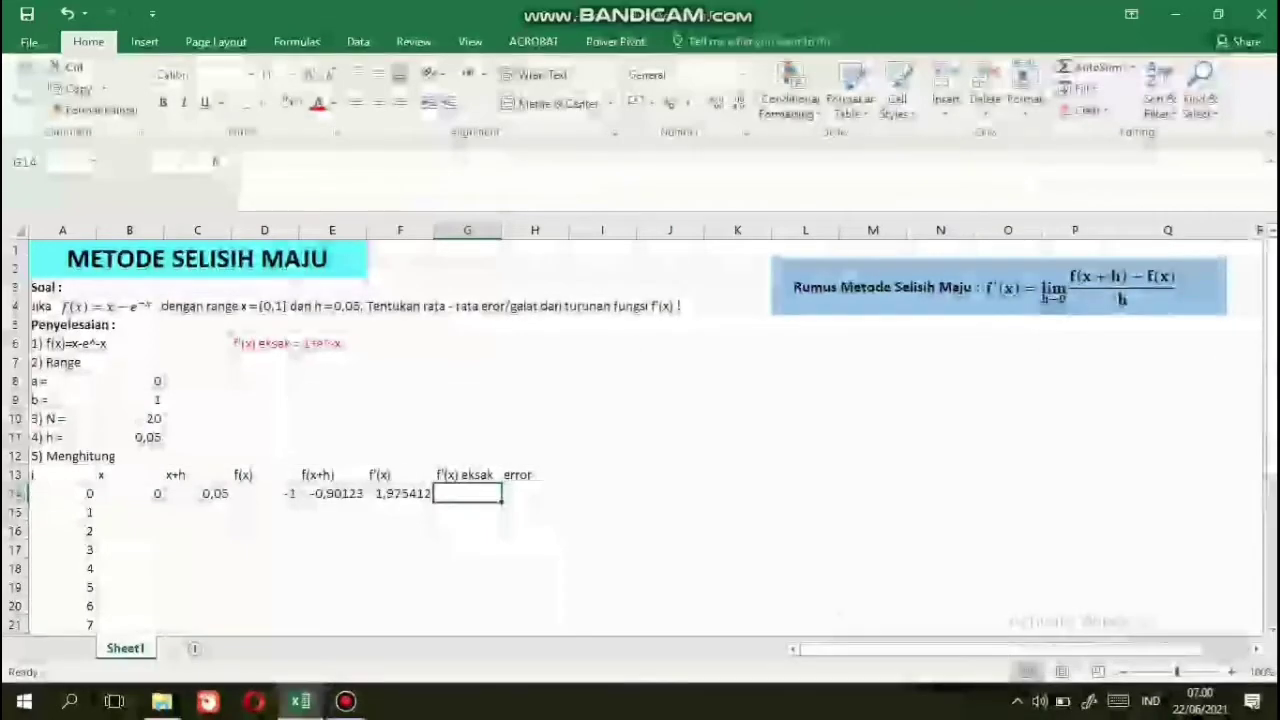
type("=")
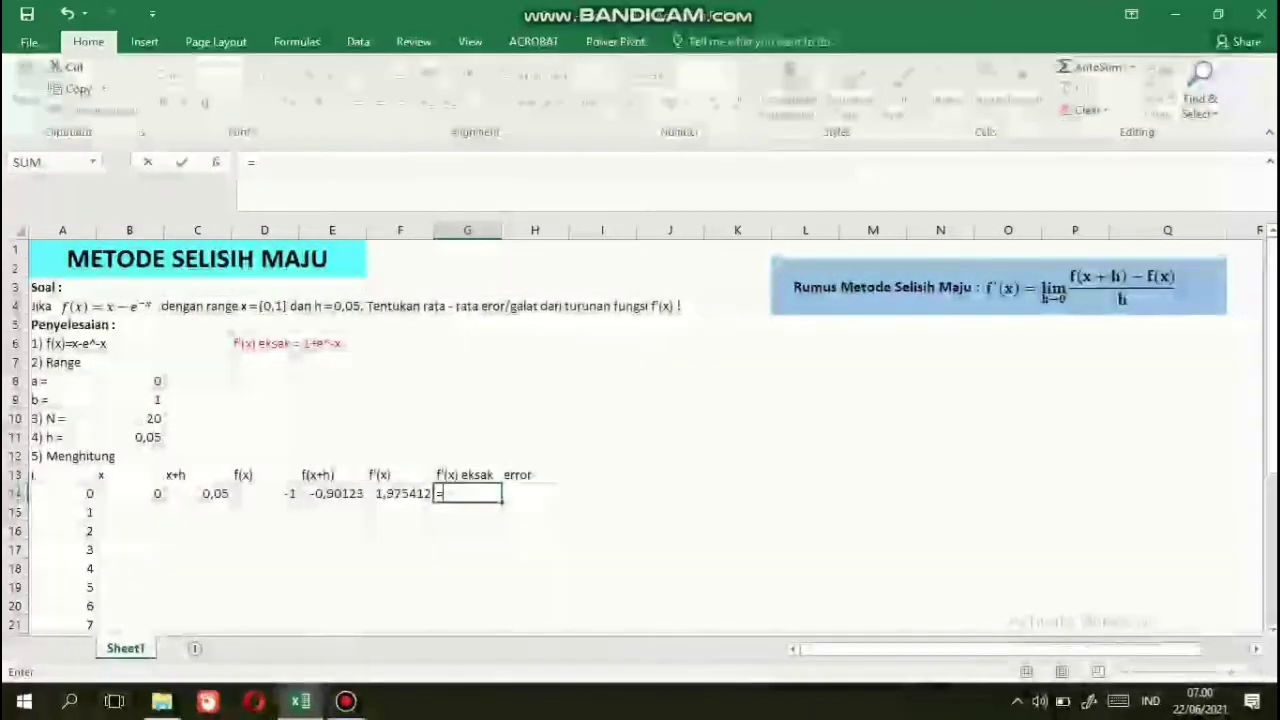
type("1+EX")
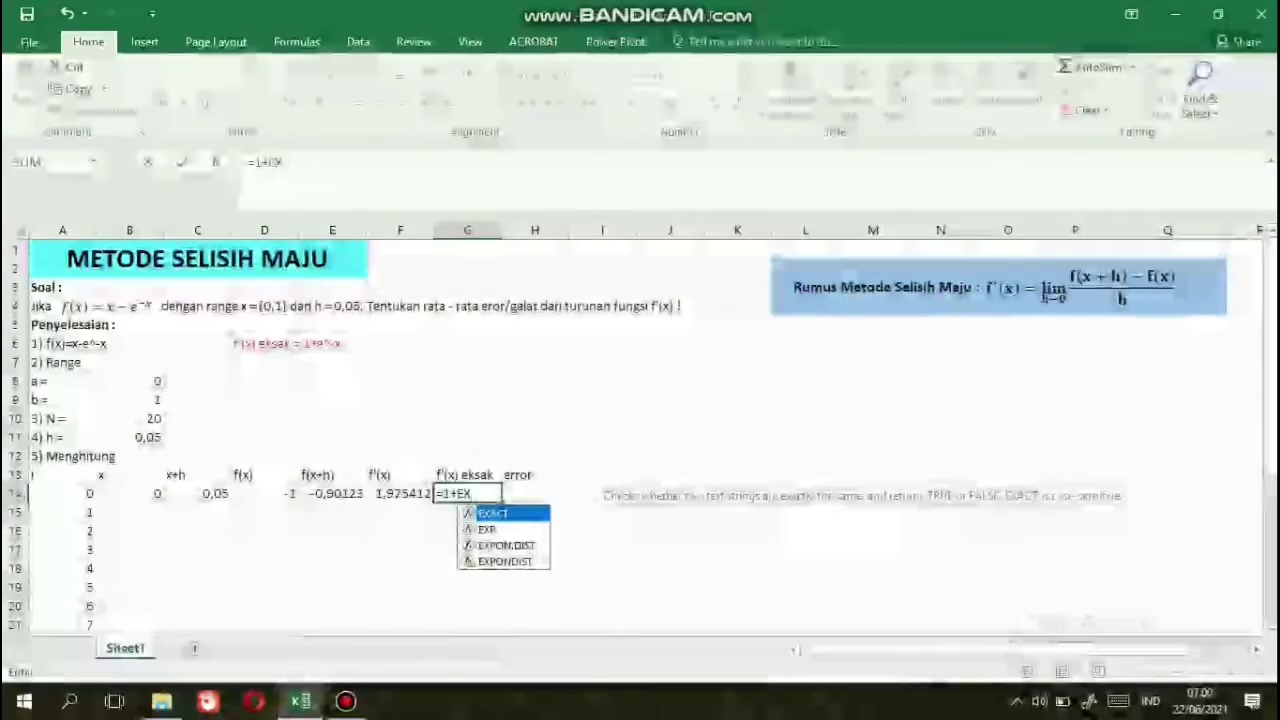
type("P")
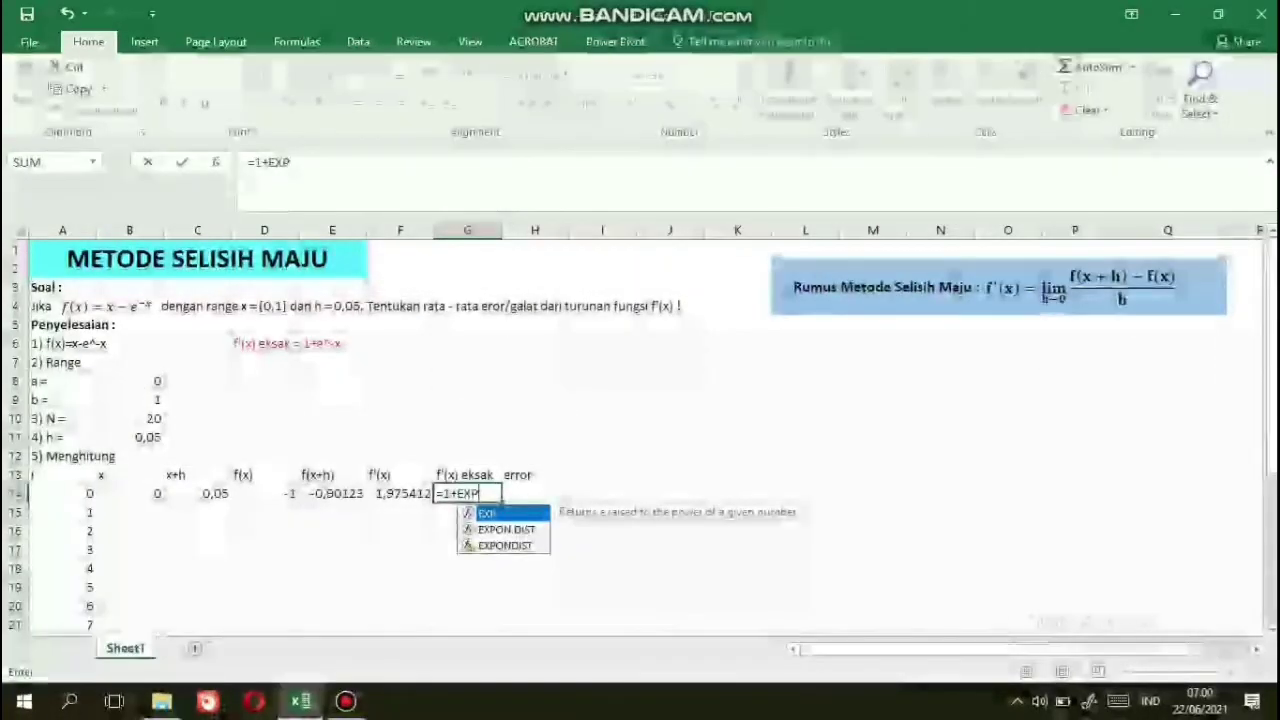
type("(")
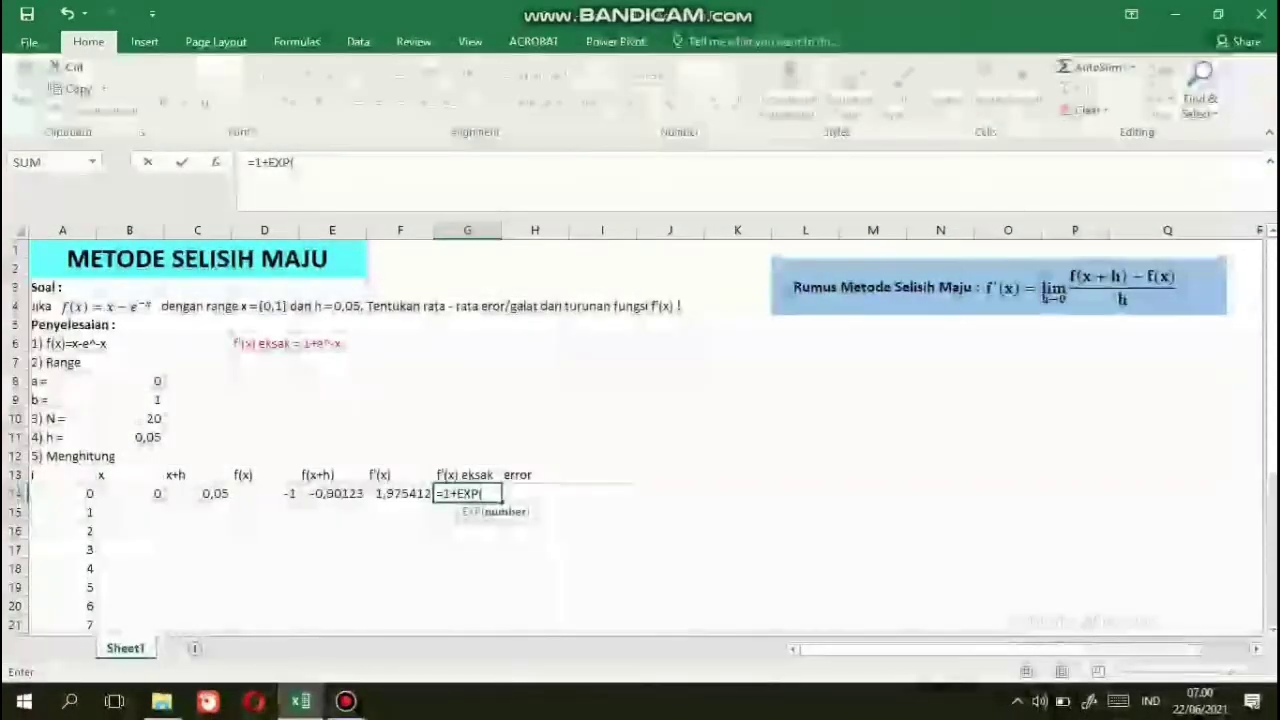
type("-")
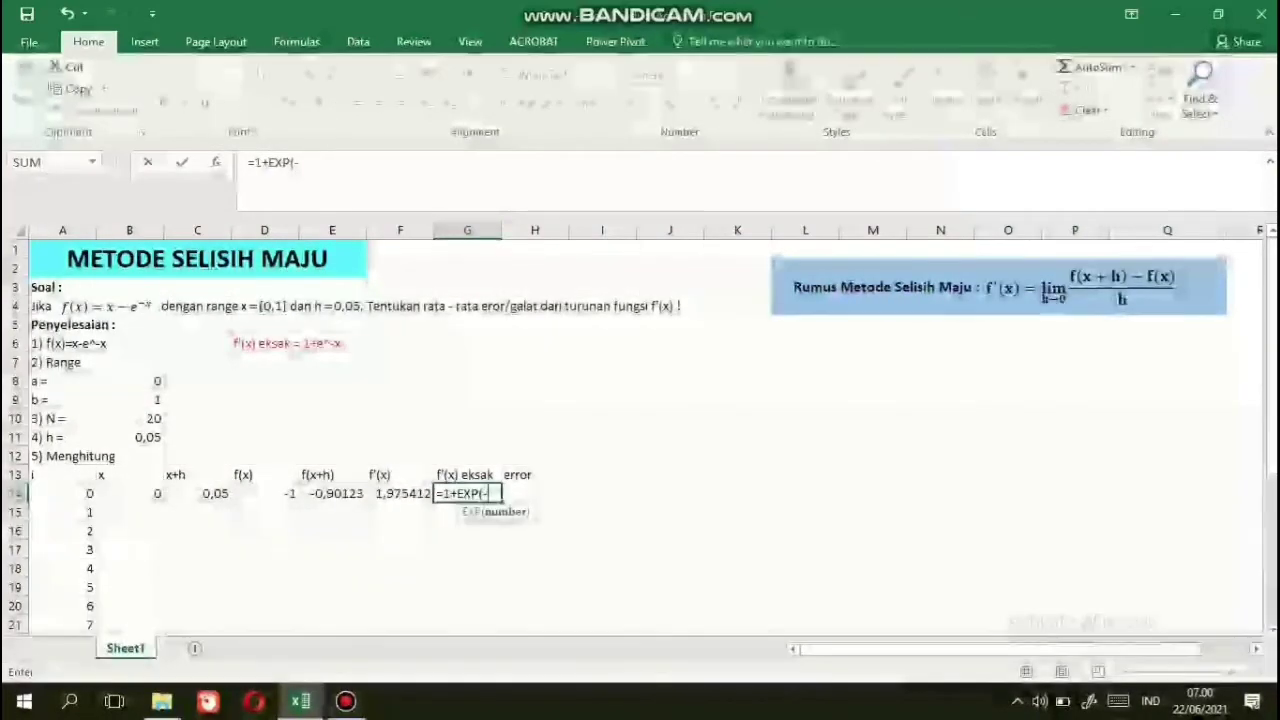
left_click(100, 493)
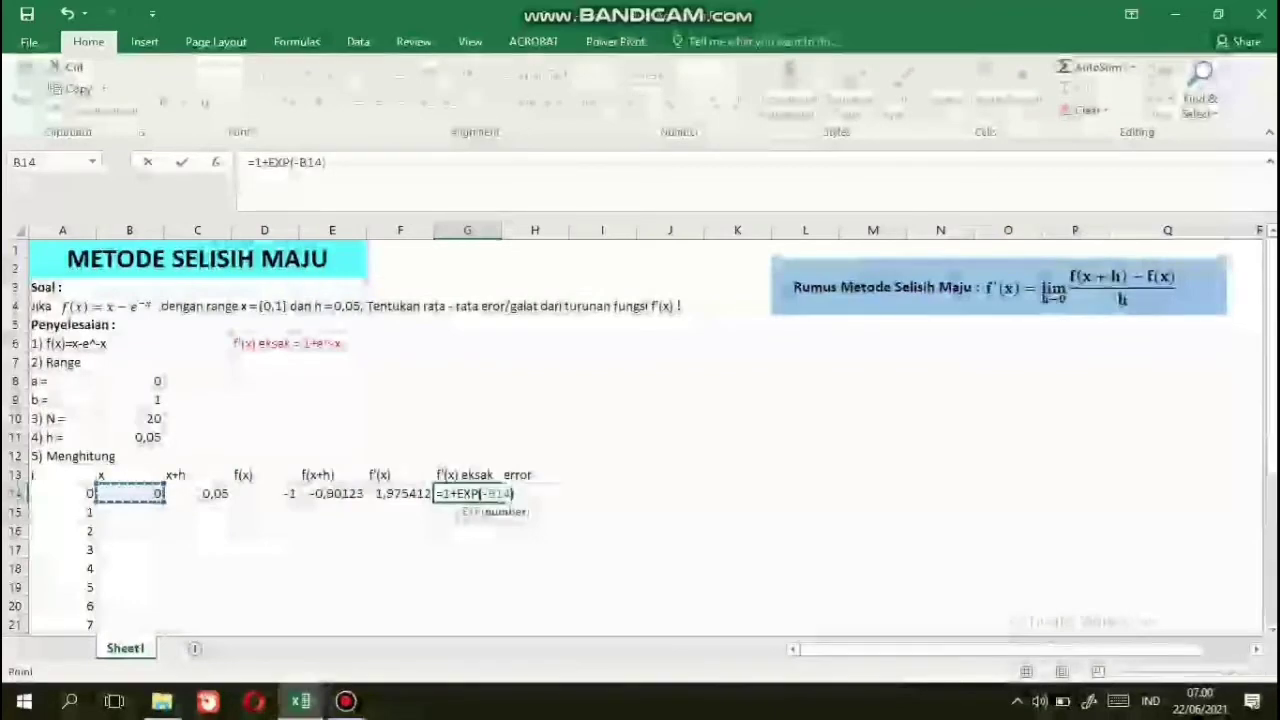
type(")")
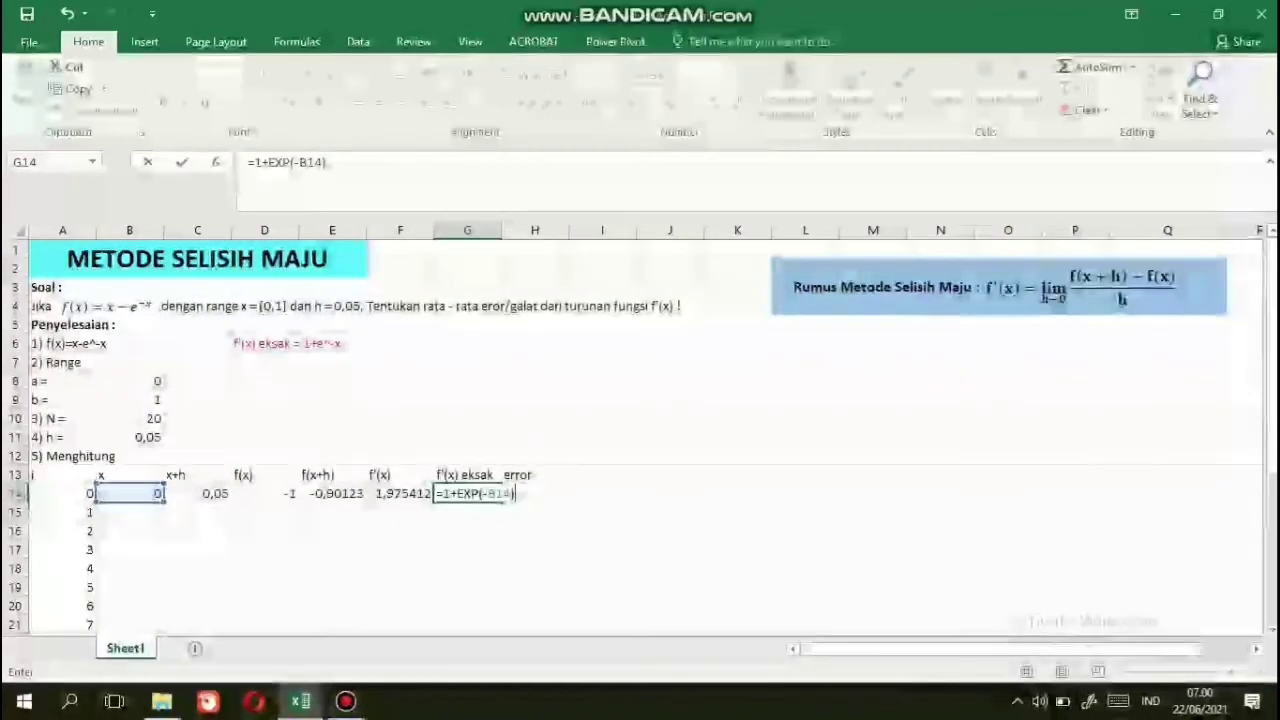
key("Return")
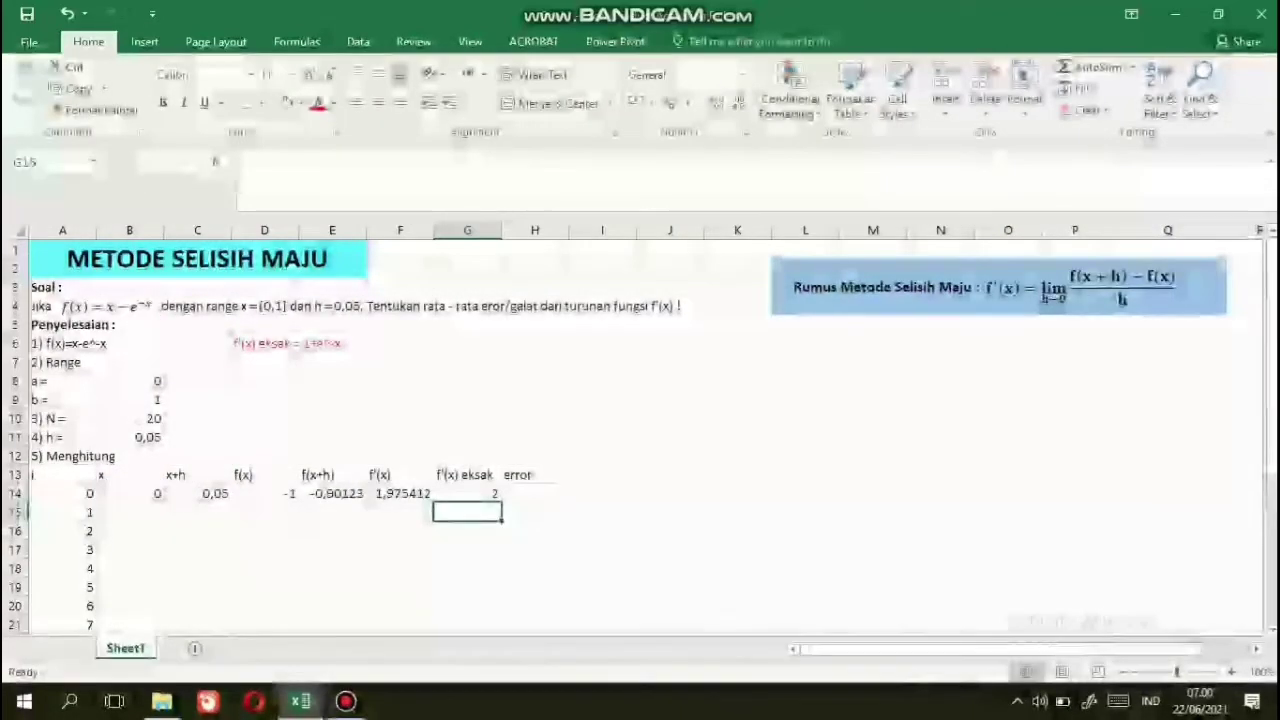
- Write the error formula note "Galat = ABS(f'(x) - f'(x) eksak)" in D8
left_click(535, 493)
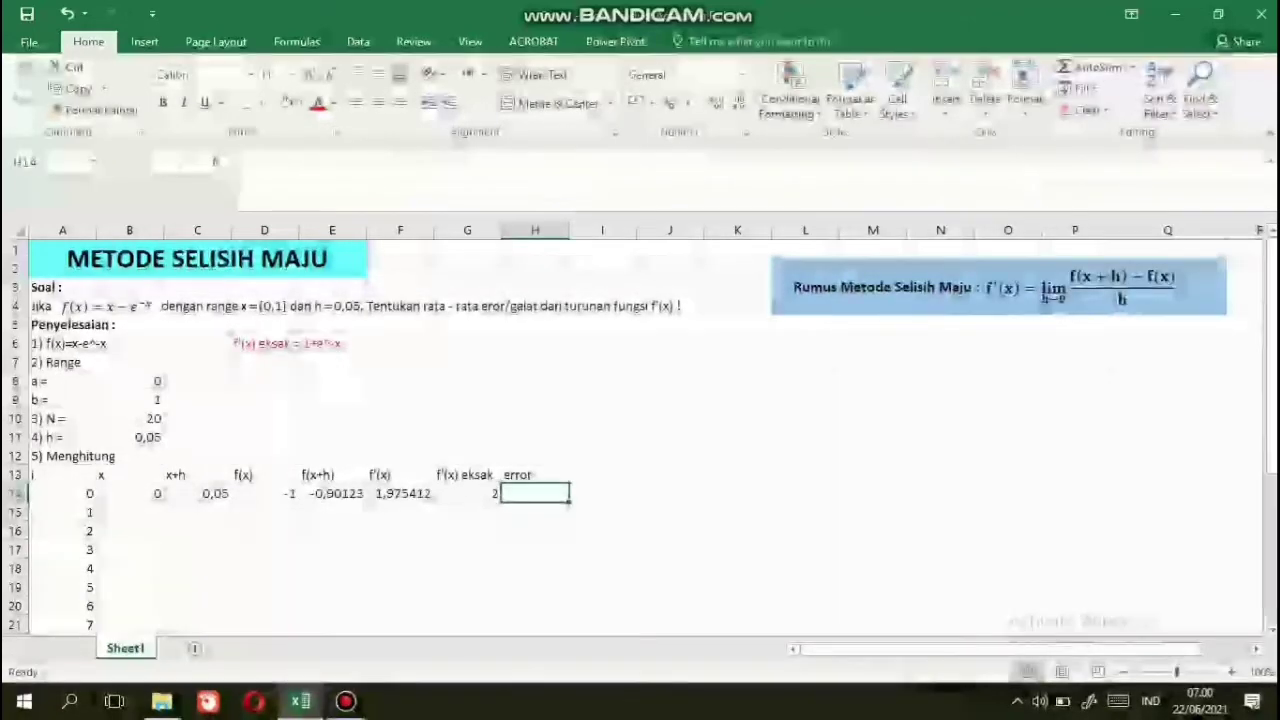
left_click(264, 381)
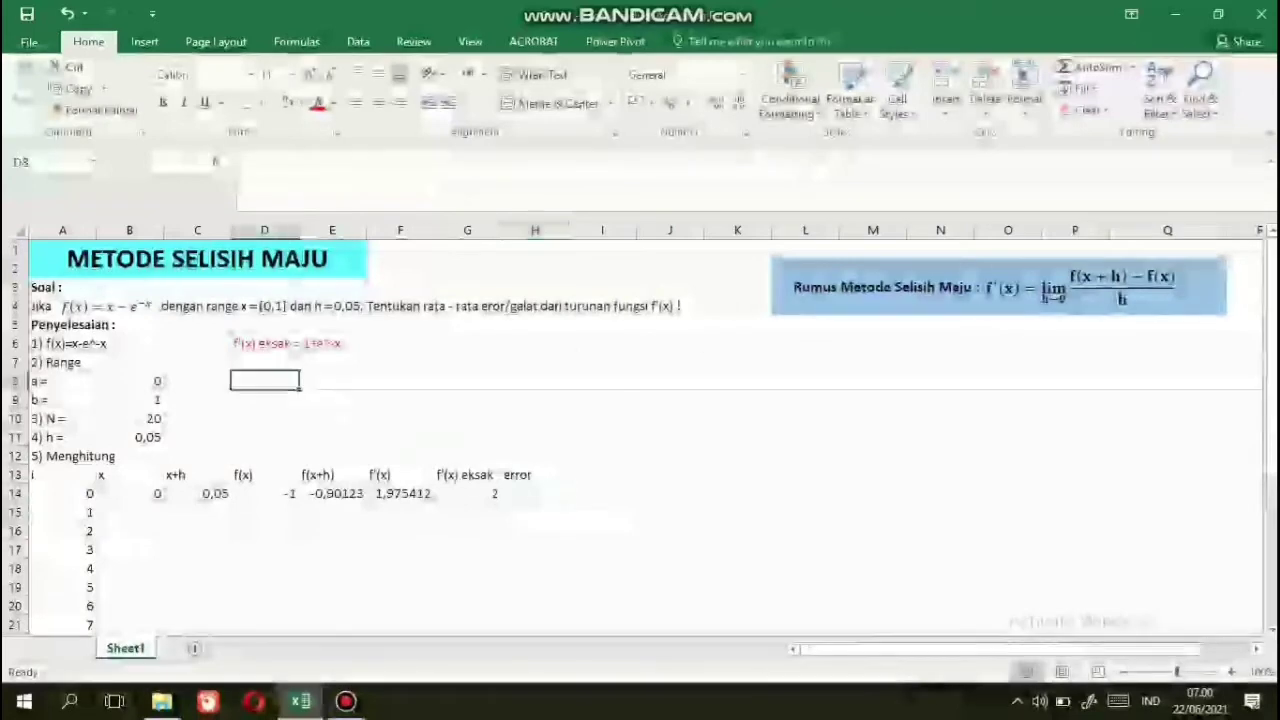
type("Galat")
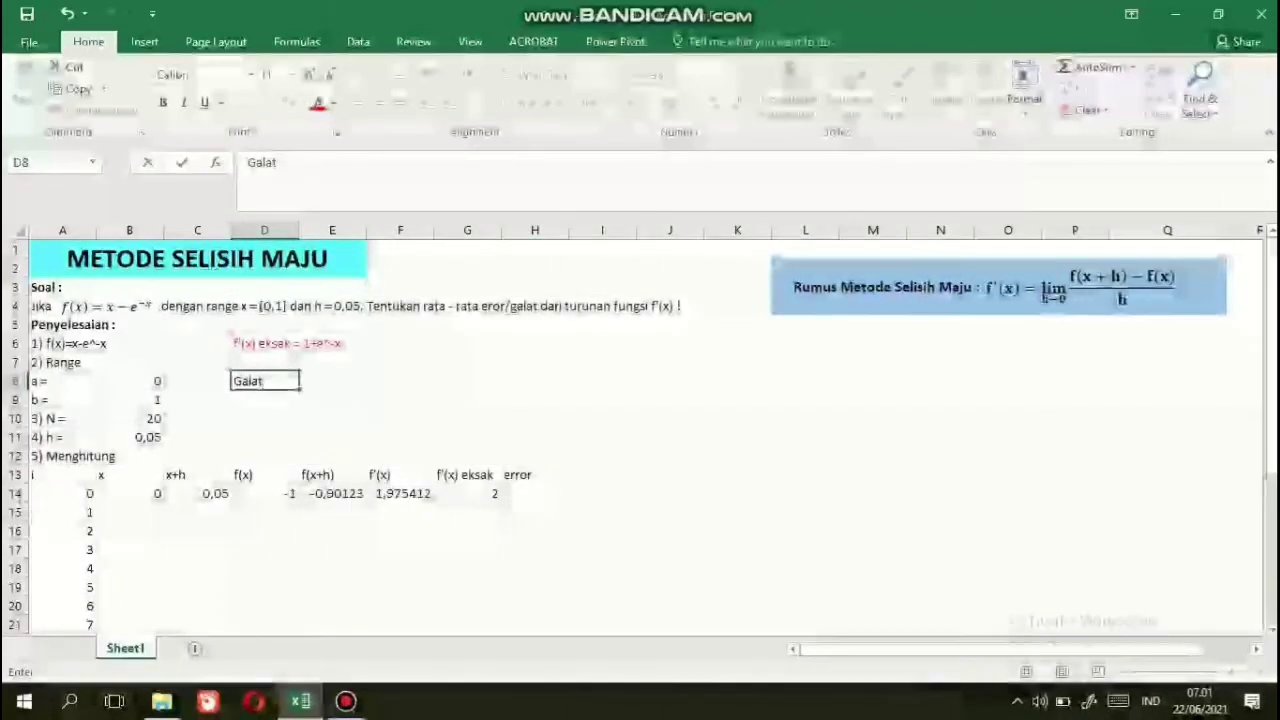
type(" =")
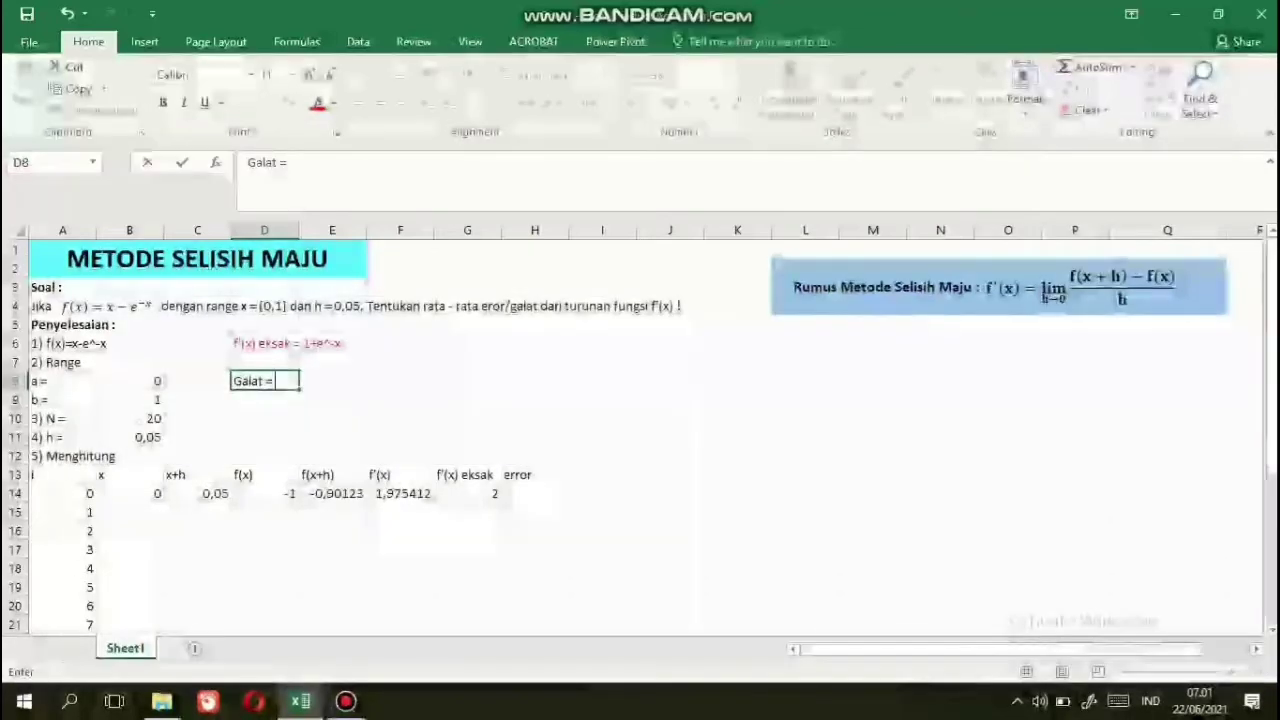
type(" ABS")
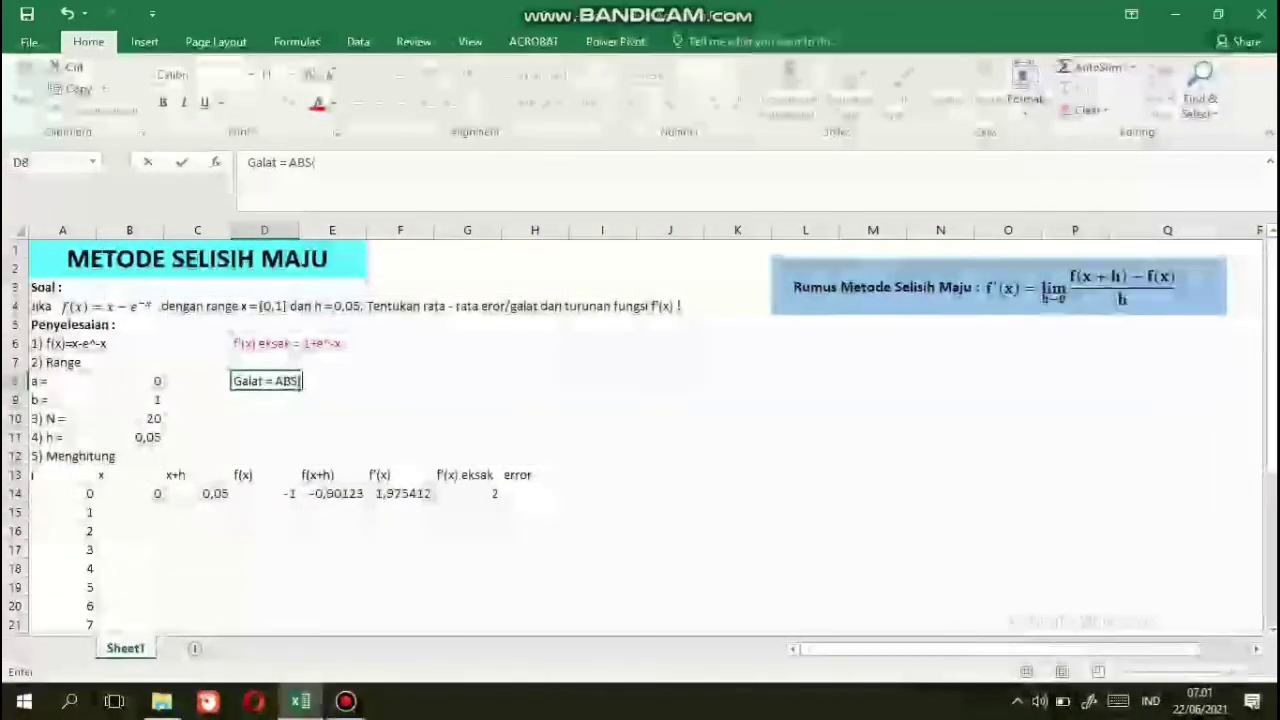
type("(")
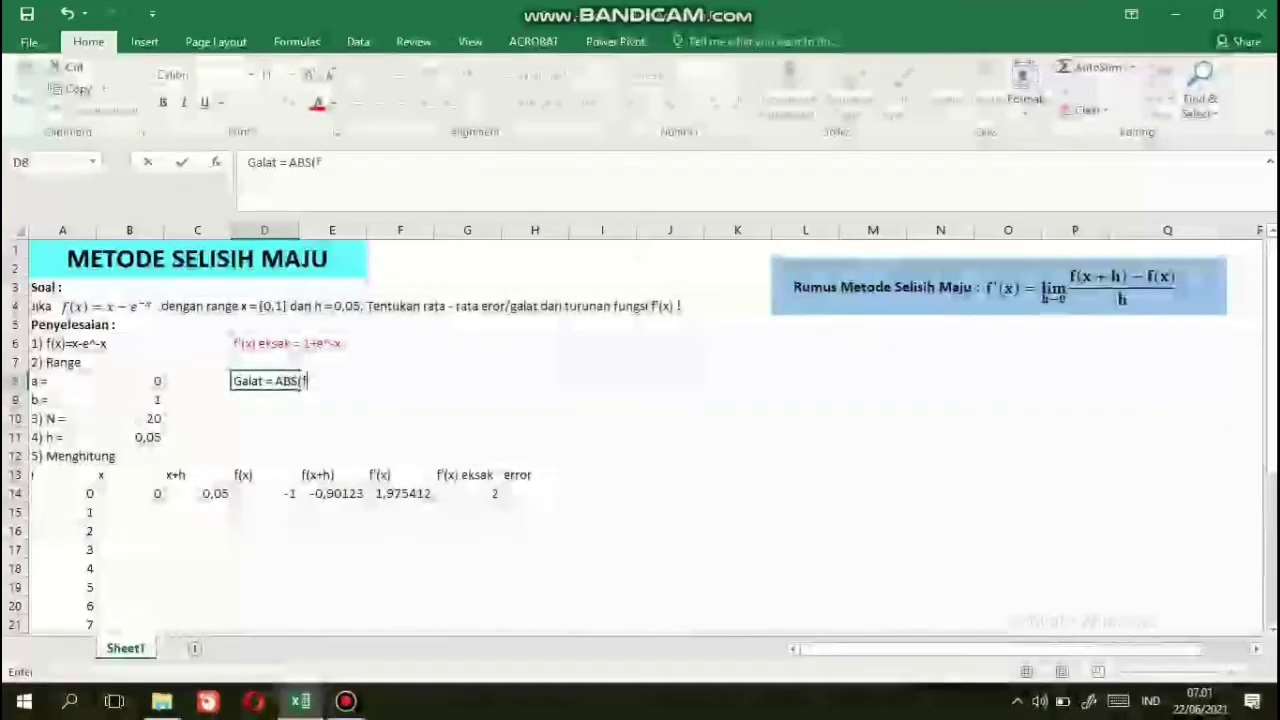
type("f'(x)")
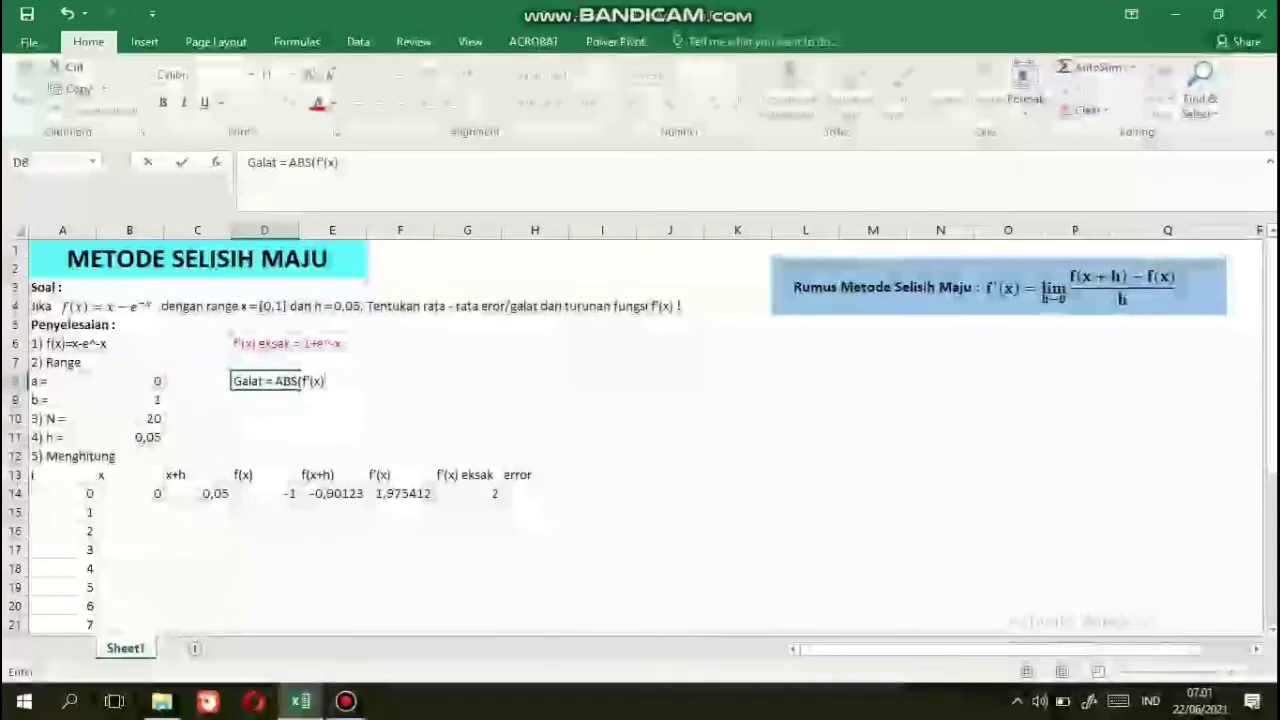
type(" -")
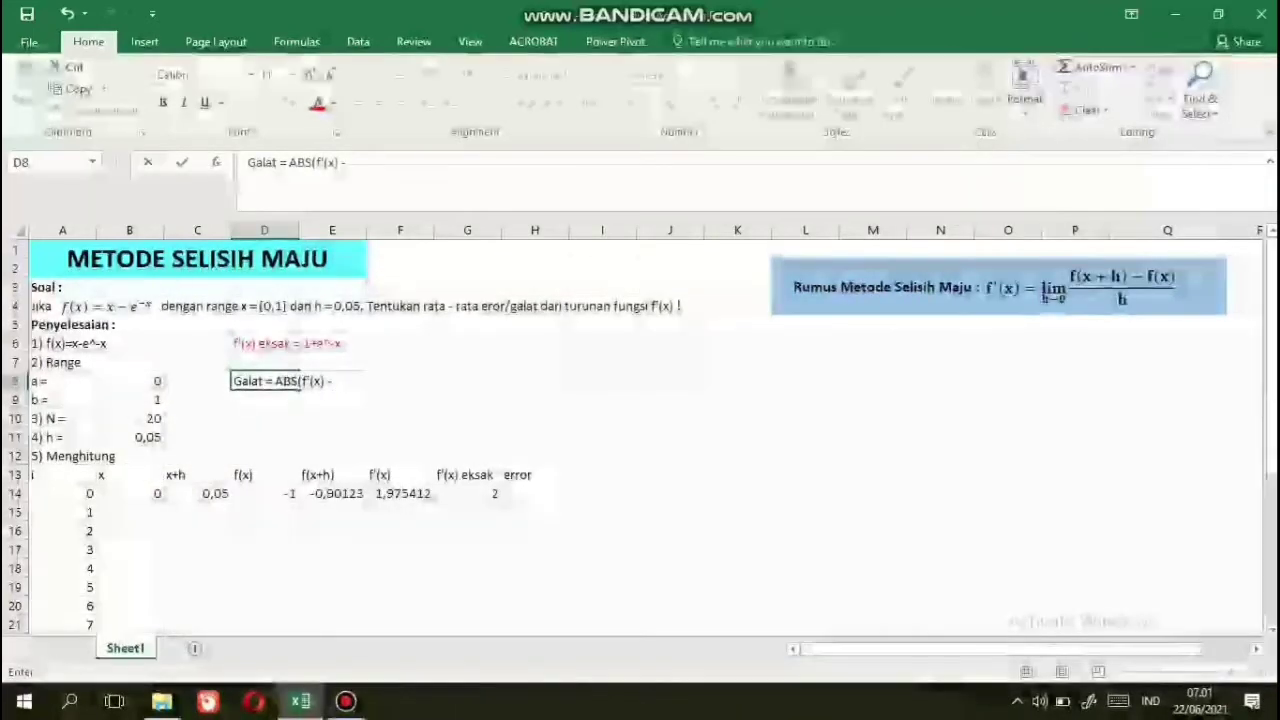
type(" f")
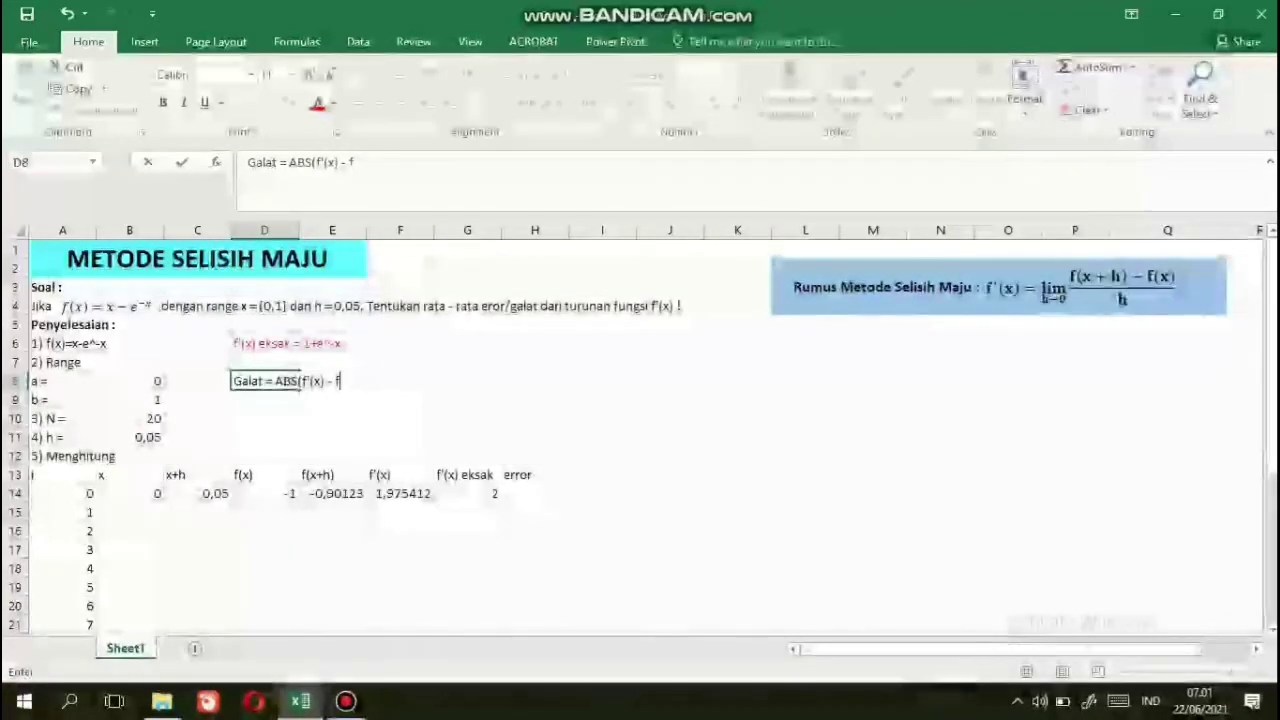
type("'(x)")
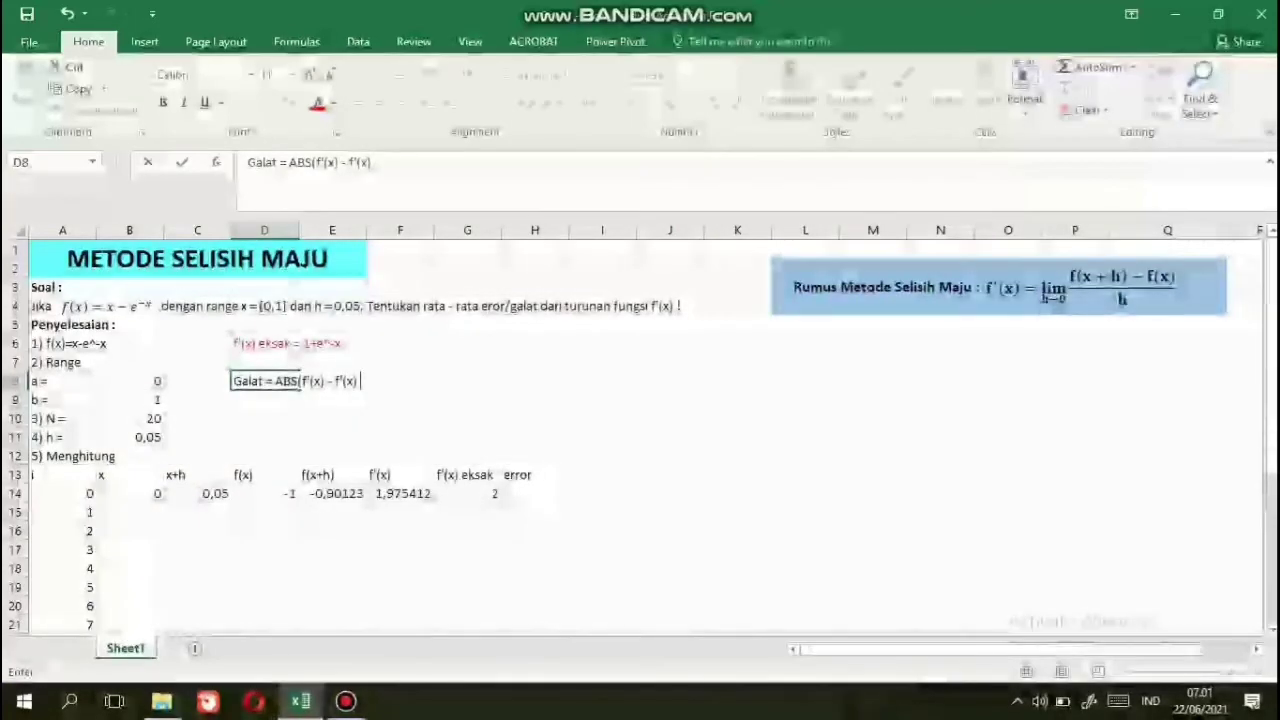
type(" eksak")
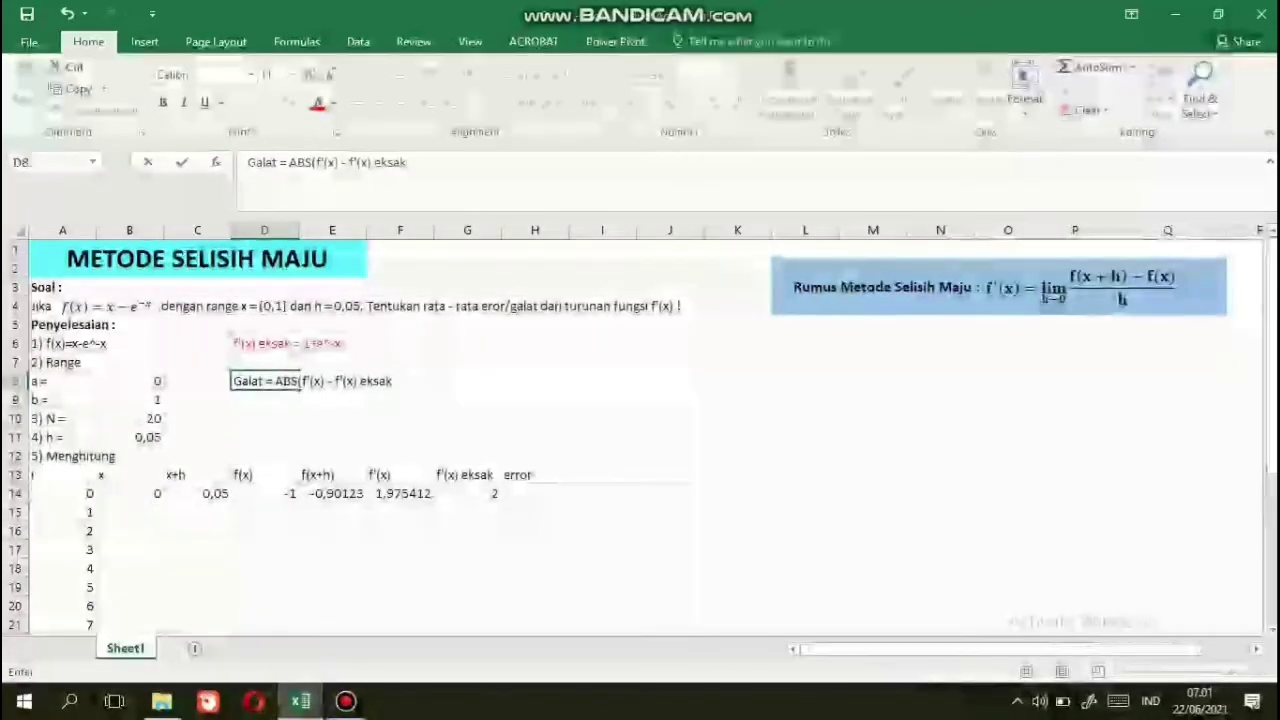
type(")")
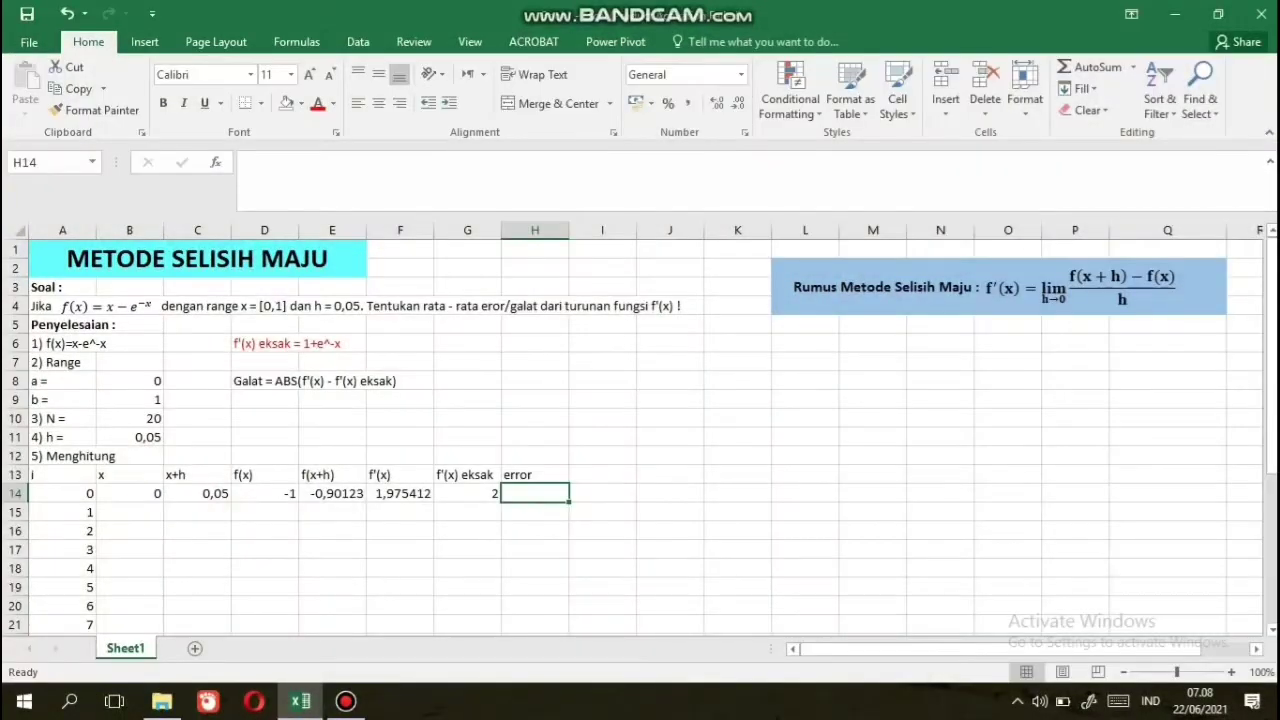
- Compute the first error value in H14 with the formula =ABS(F14-G14)
type("=")
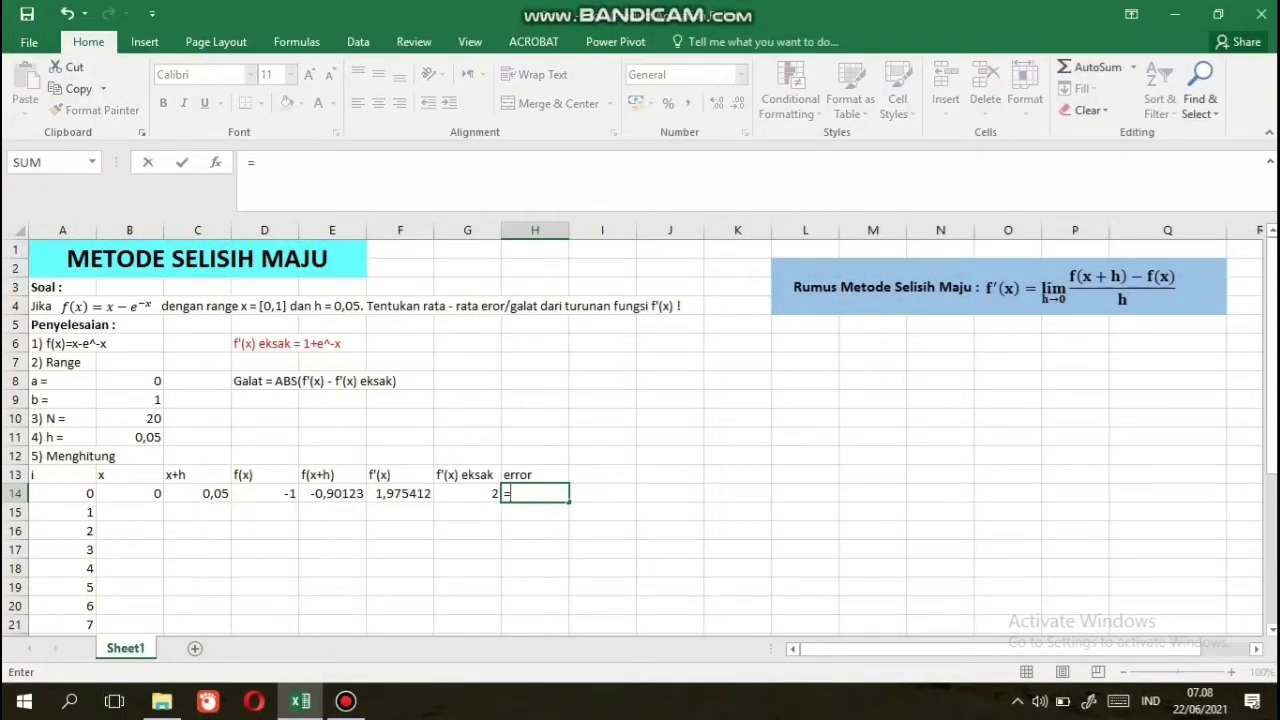
type("AB")
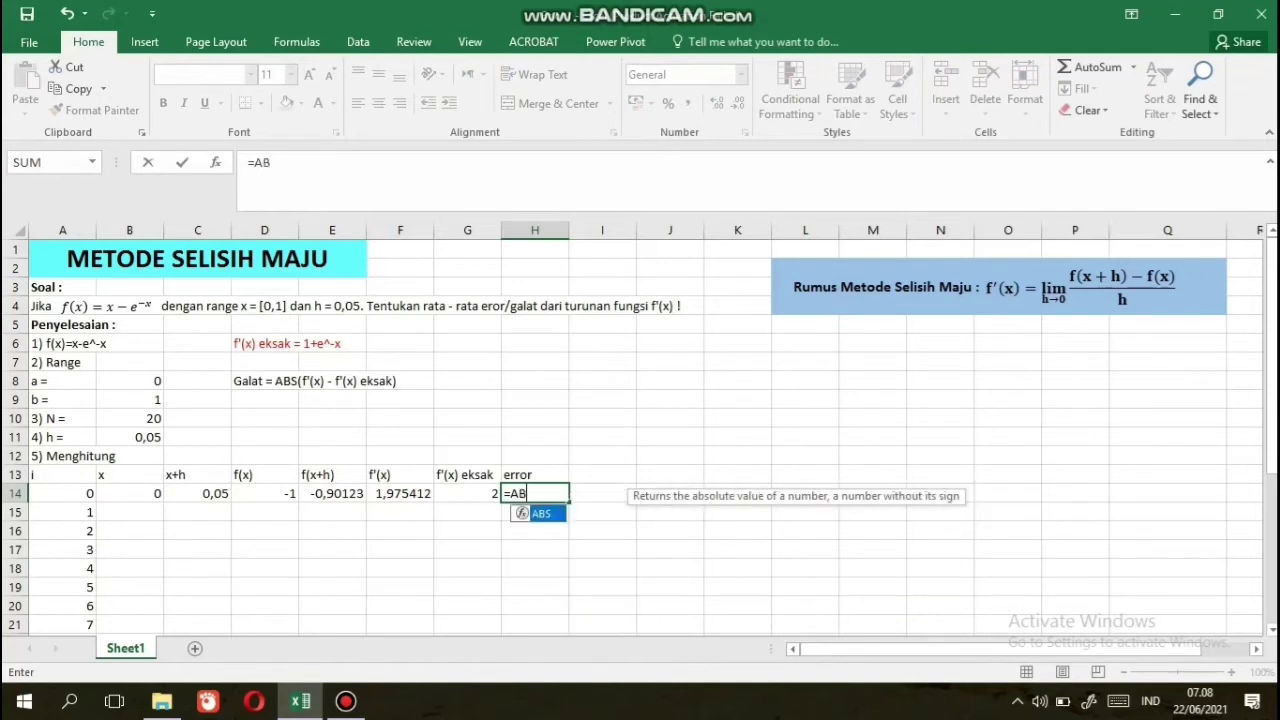
type("S(")
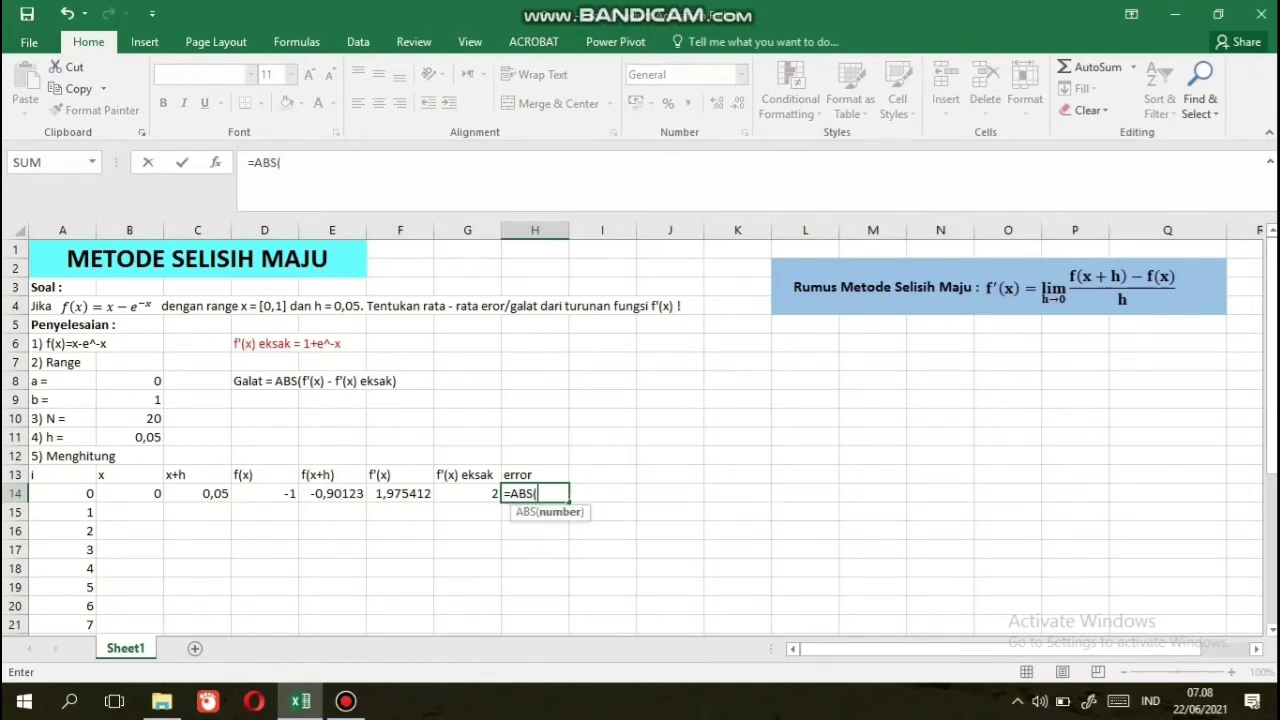
left_click(400, 493)
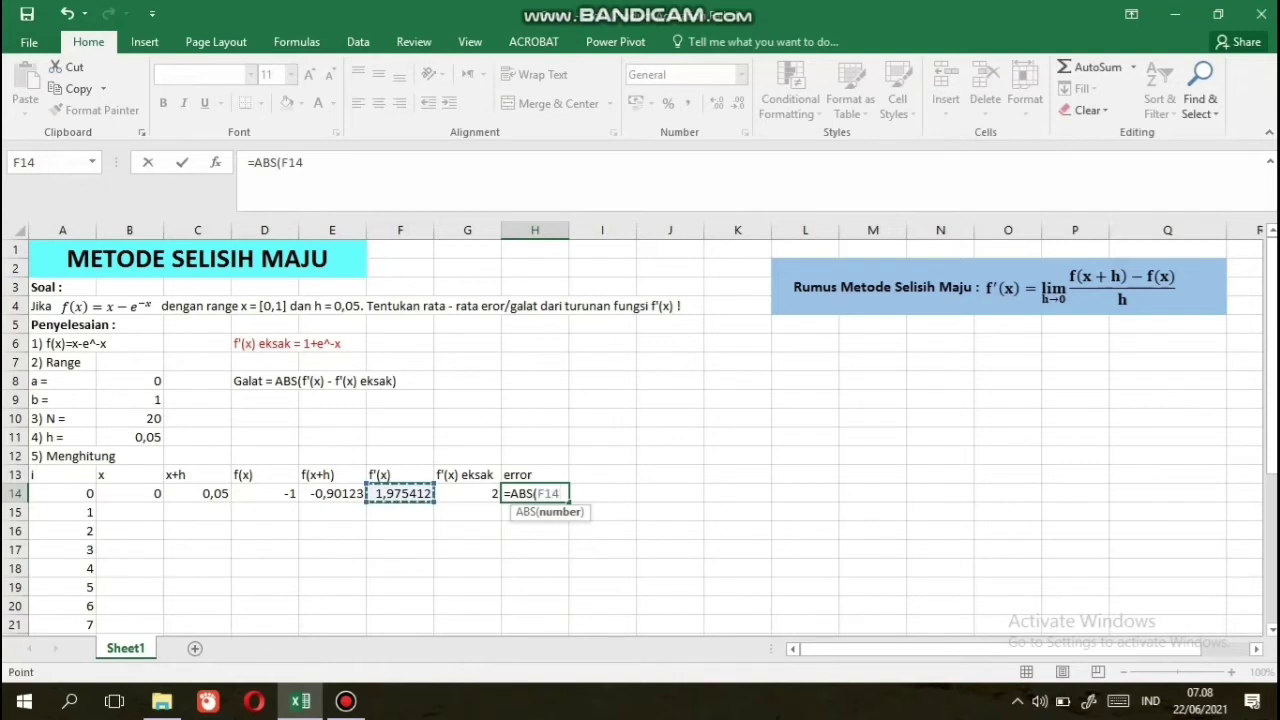
type("-")
left_click(467, 493)
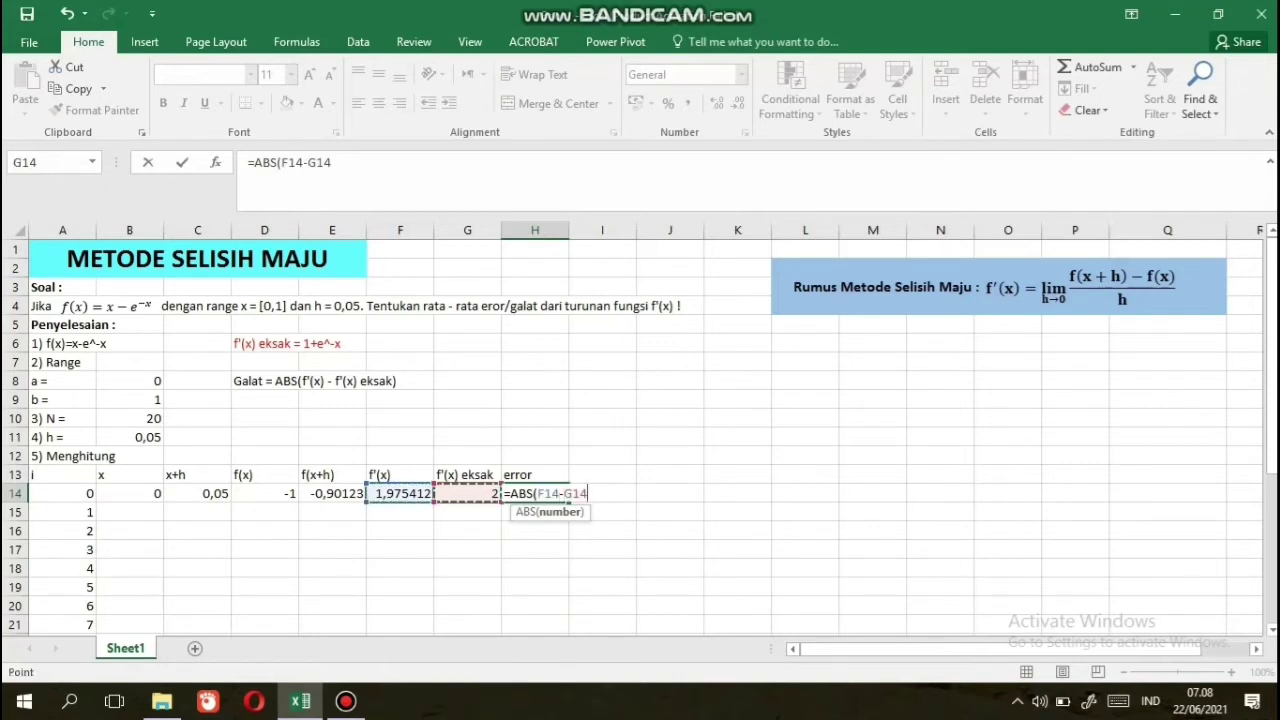
type(")")
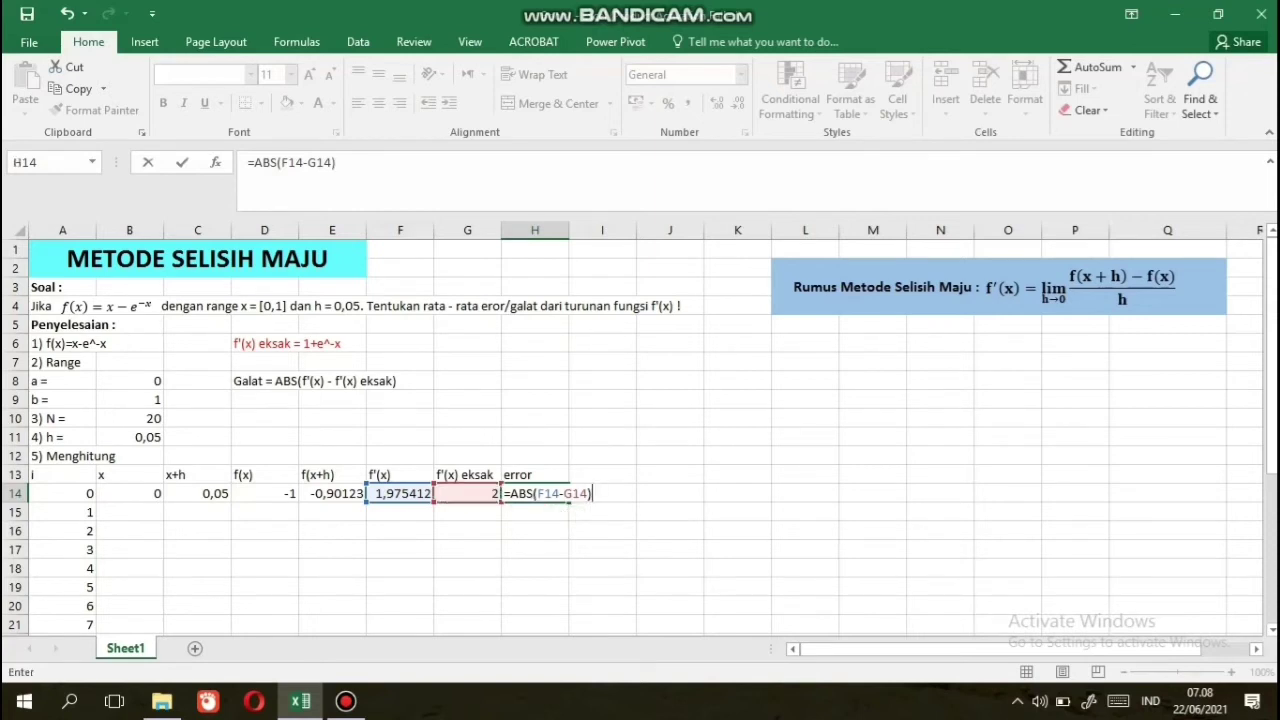
key("Return")
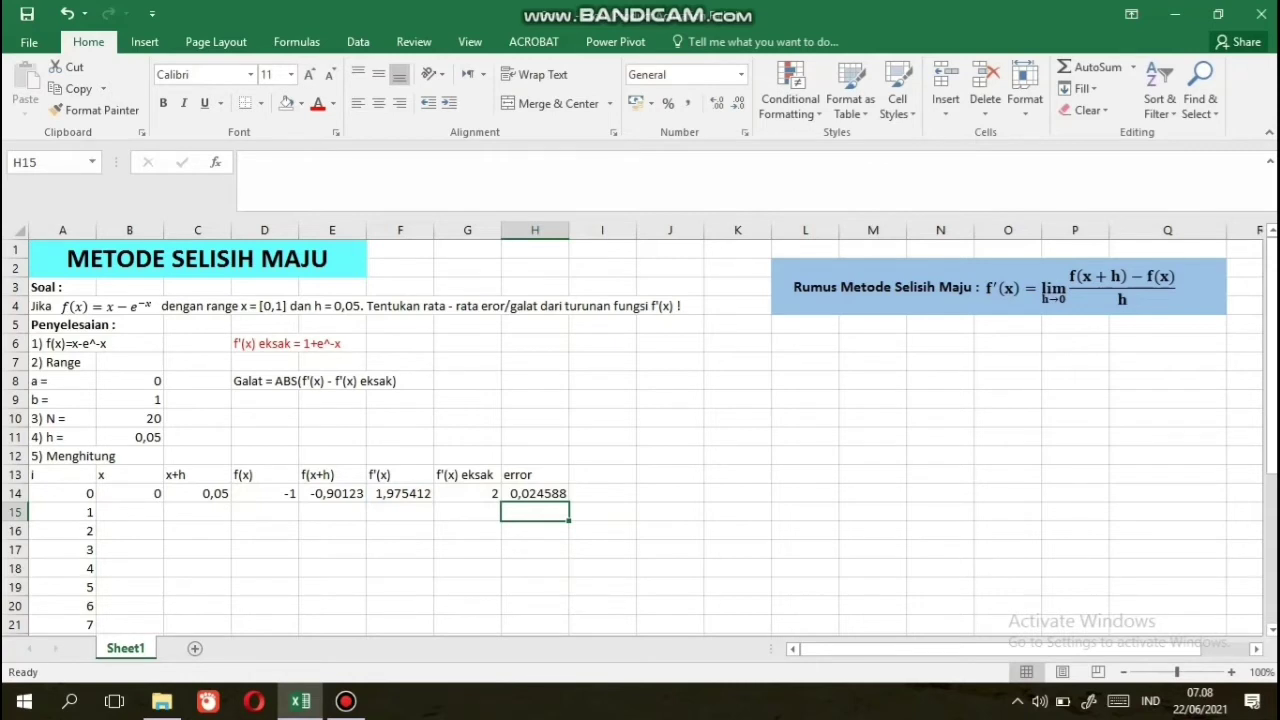
- Write the formula note "x1 = a+iterasi*h" in D9
left_click(264, 399)
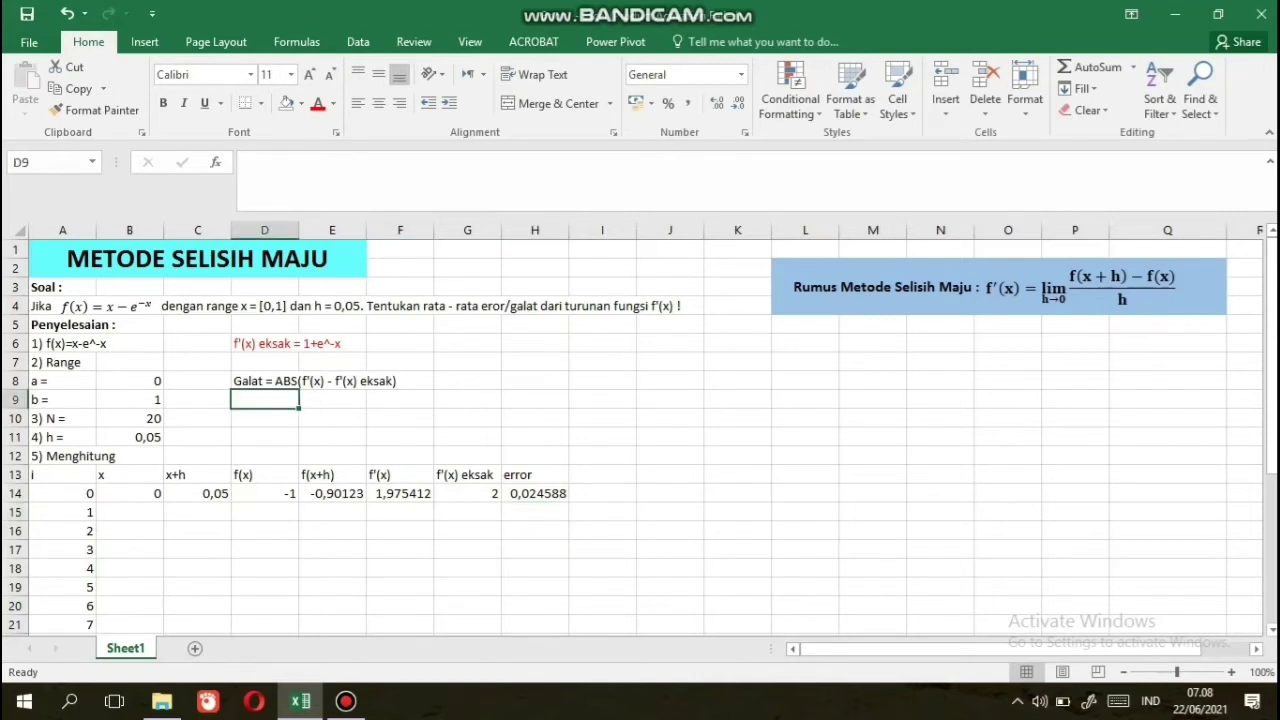
type("x1")
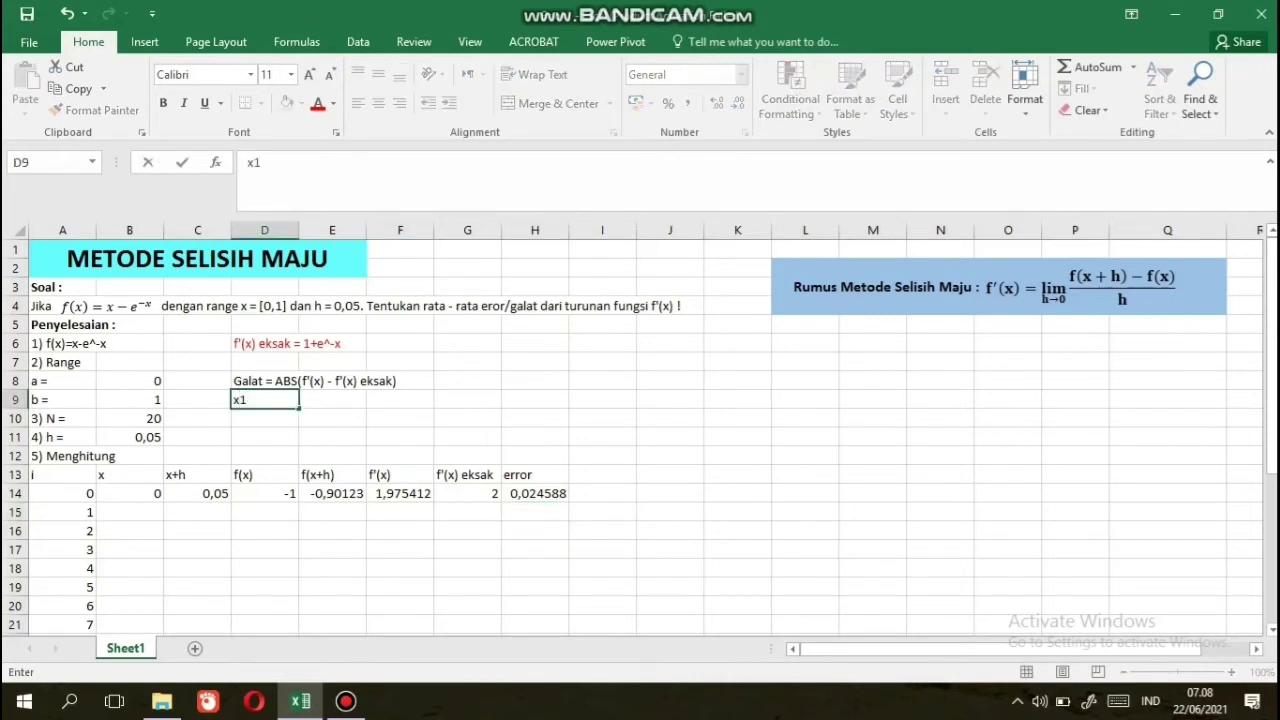
type(" = a+ir")
key("BackSpace")
type("terasi*")
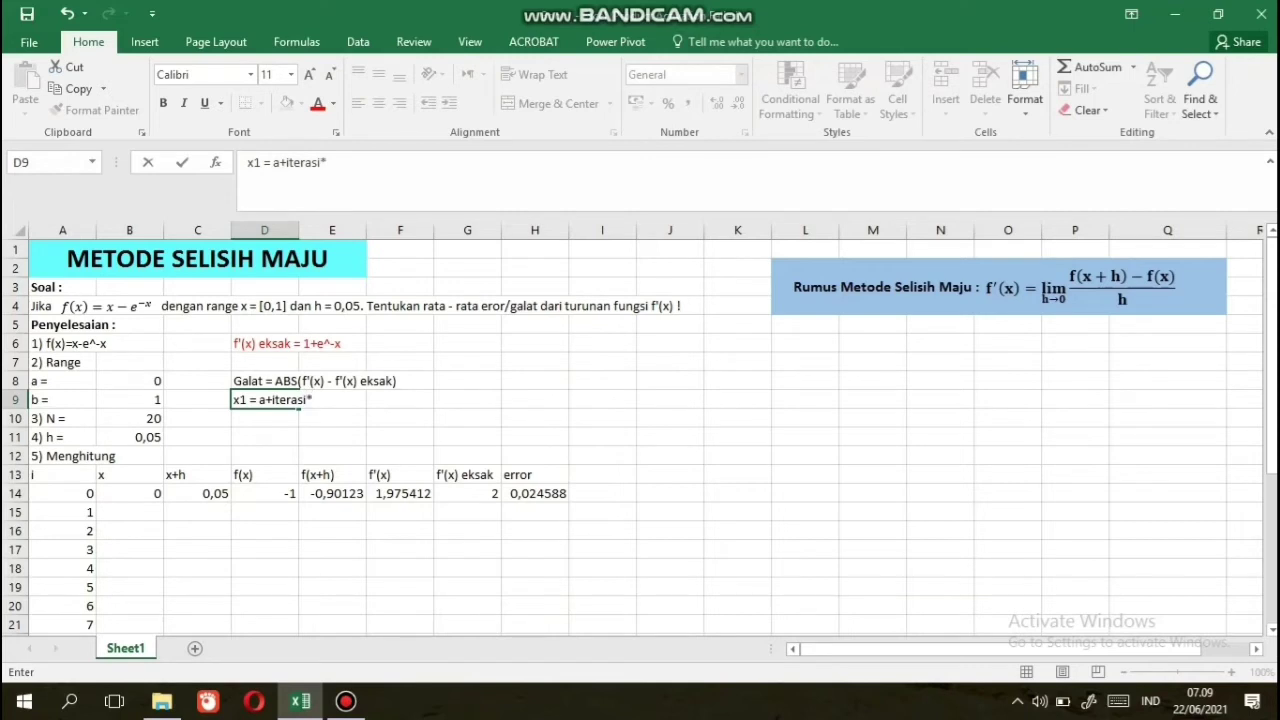
type("h")
key("Return")
- Compute the x value for iteration 1 in B15 with the formula =B8+A15*B11
left_click(129, 512)
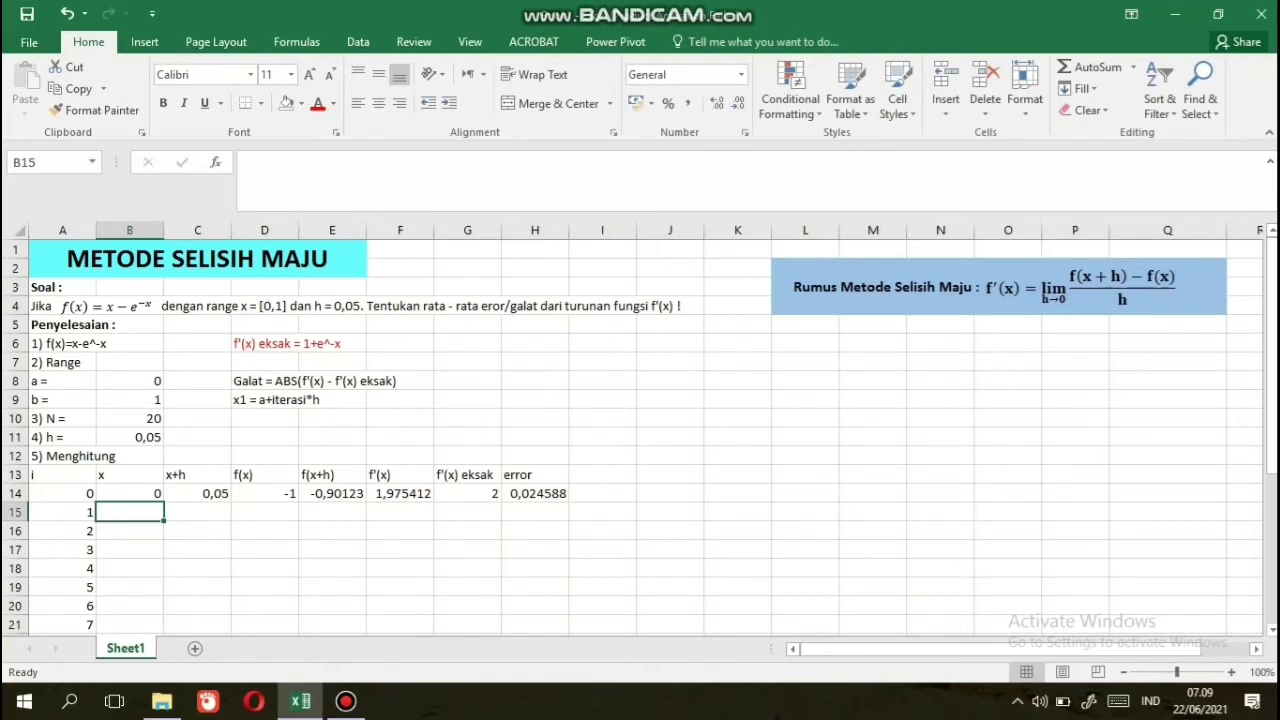
type("=")
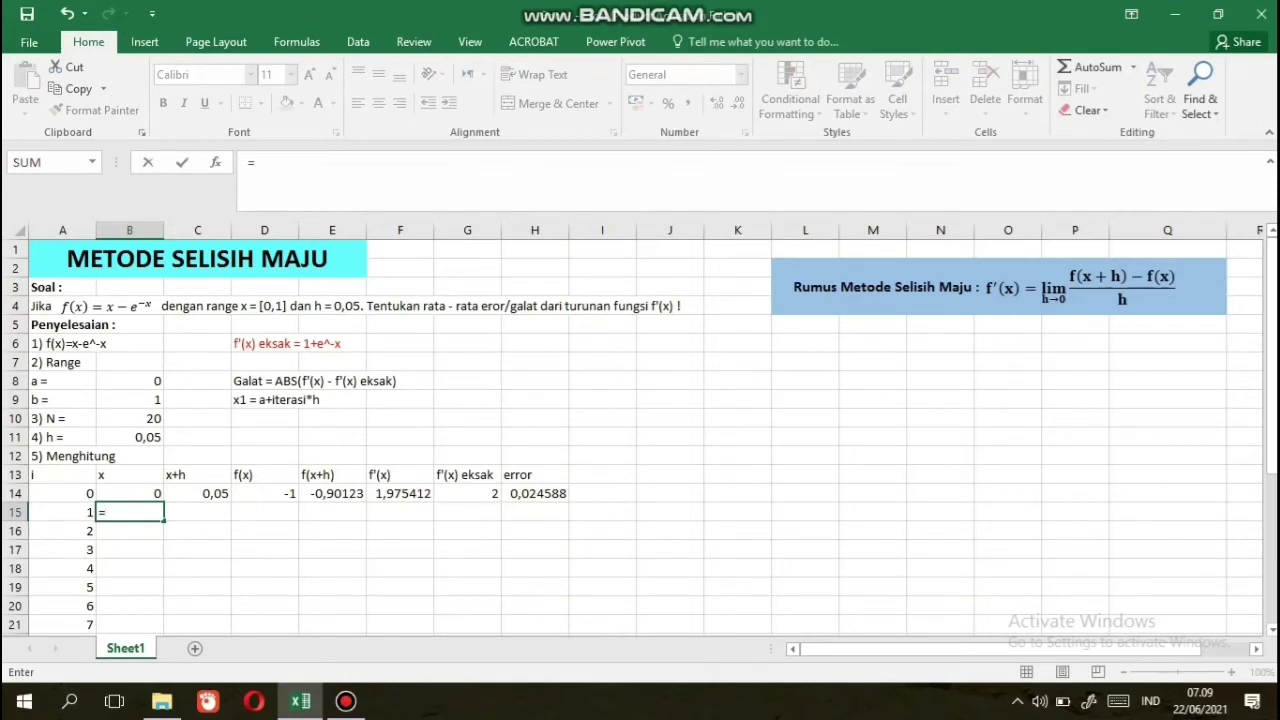
left_click(96, 381)
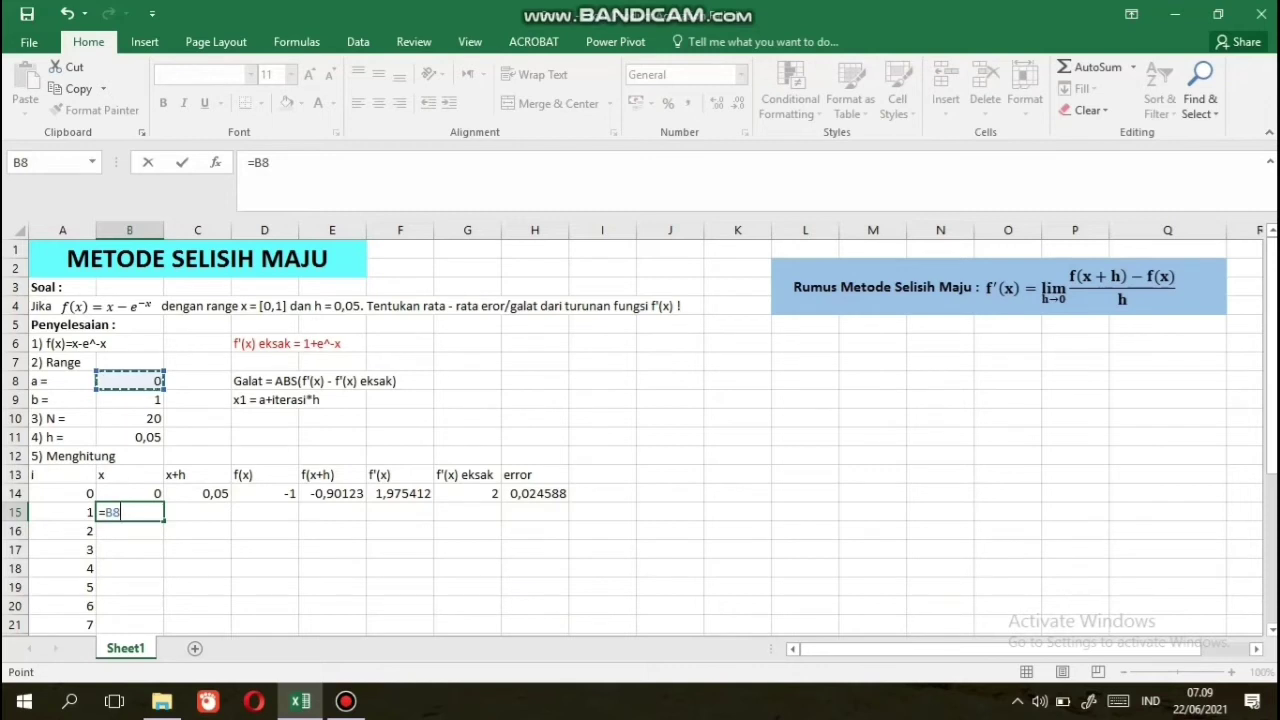
type("+")
key("Left")
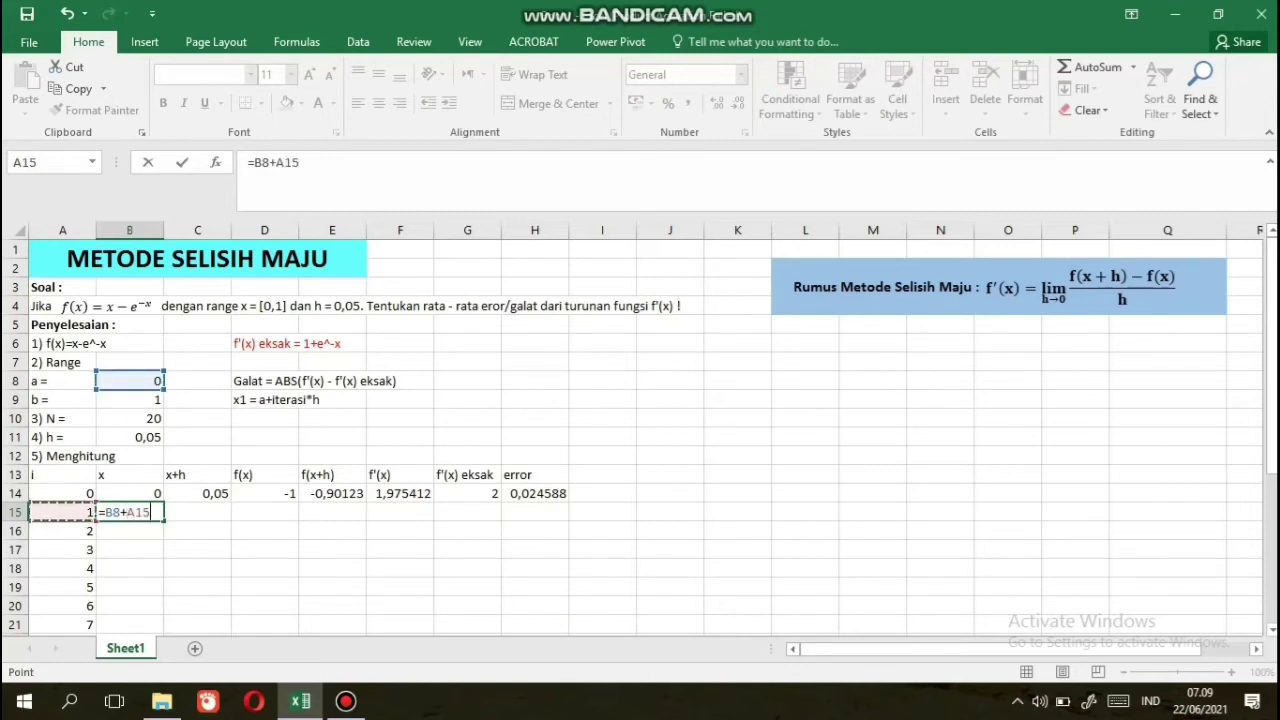
type("*")
key("Up")
key("Up")
key("Up")
key("Up")
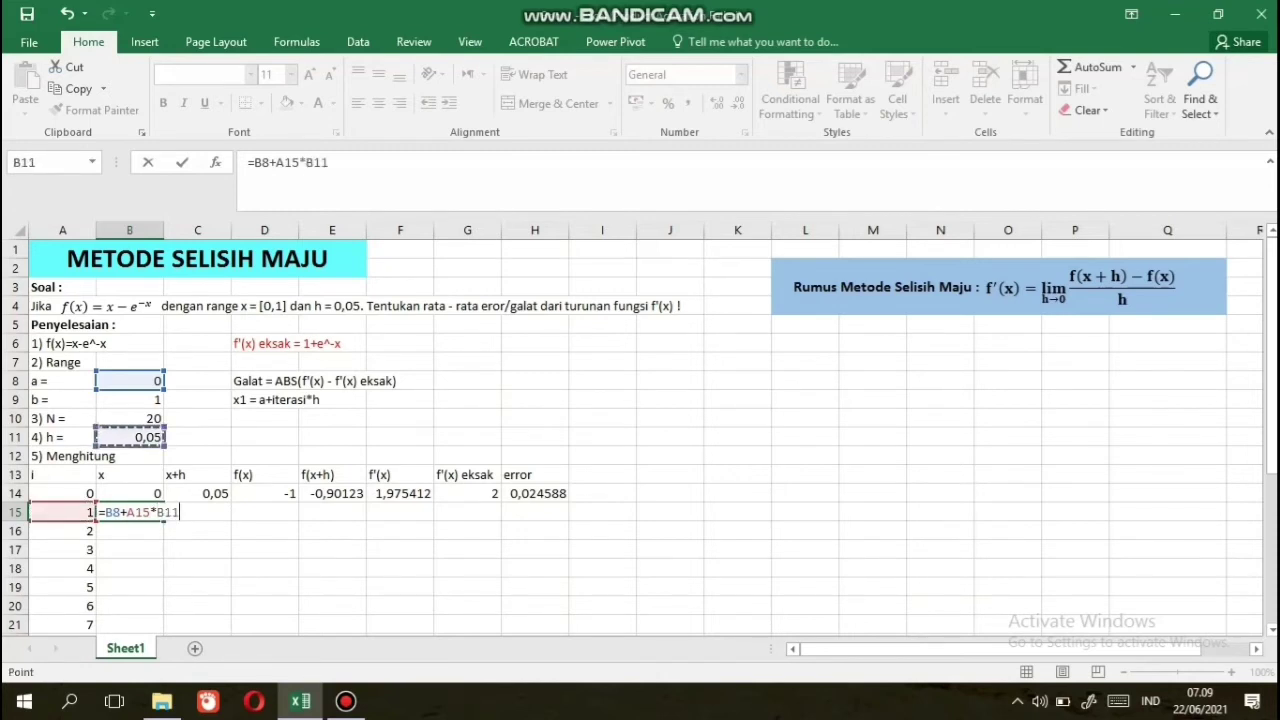
key("Return")
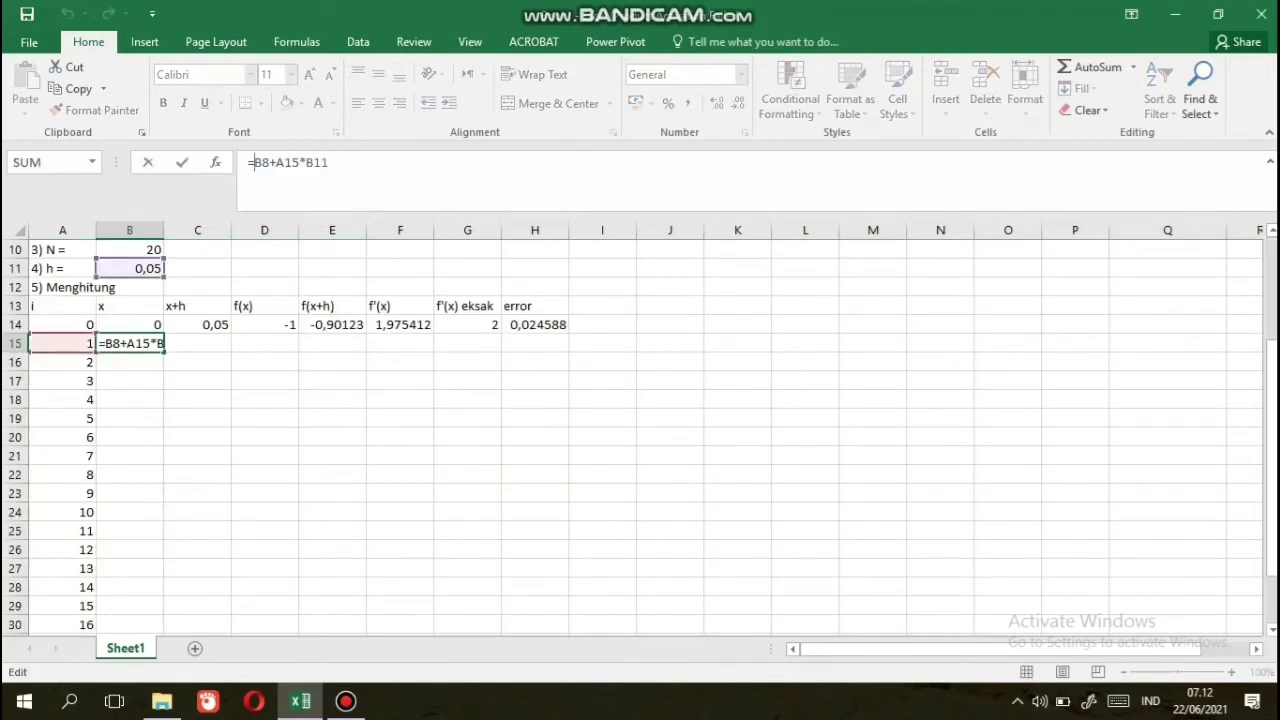
- Make the a and h references in B15 absolute so that the formula reads =$B$8+A15*$B$11
type("$")
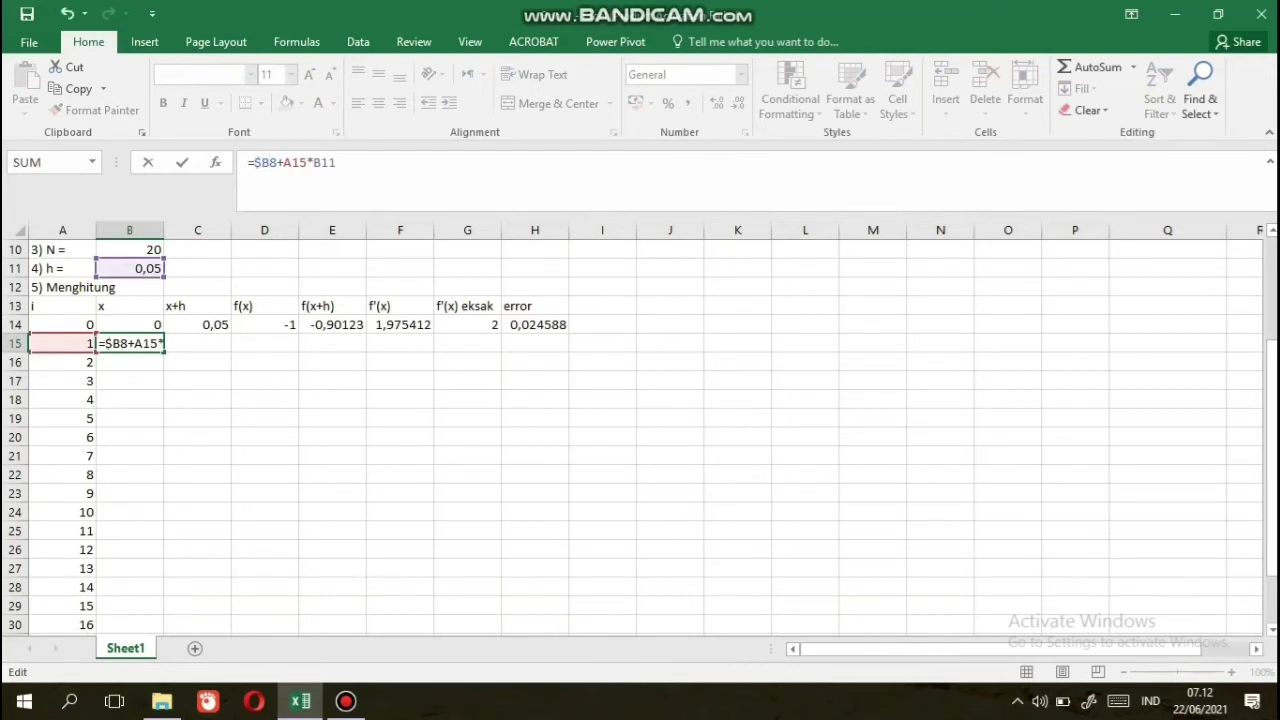
key("Right")
type("$")
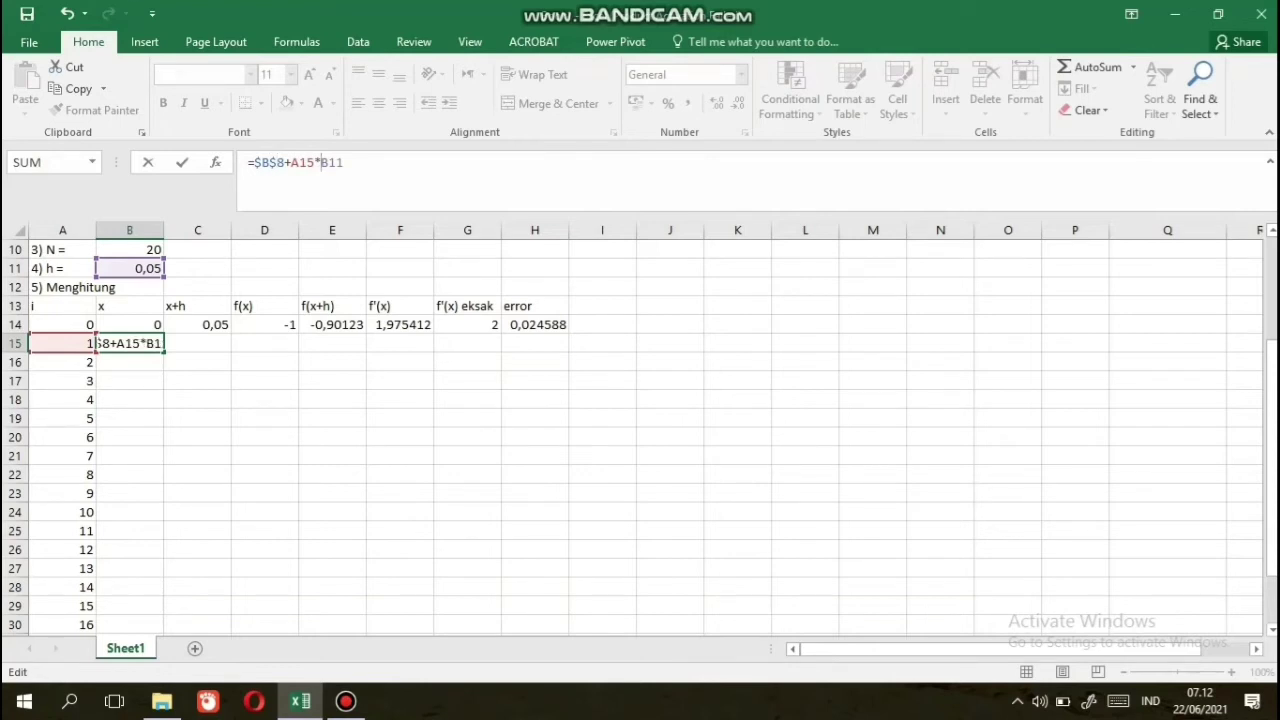
type("$")
type("$B$")
key("Return")
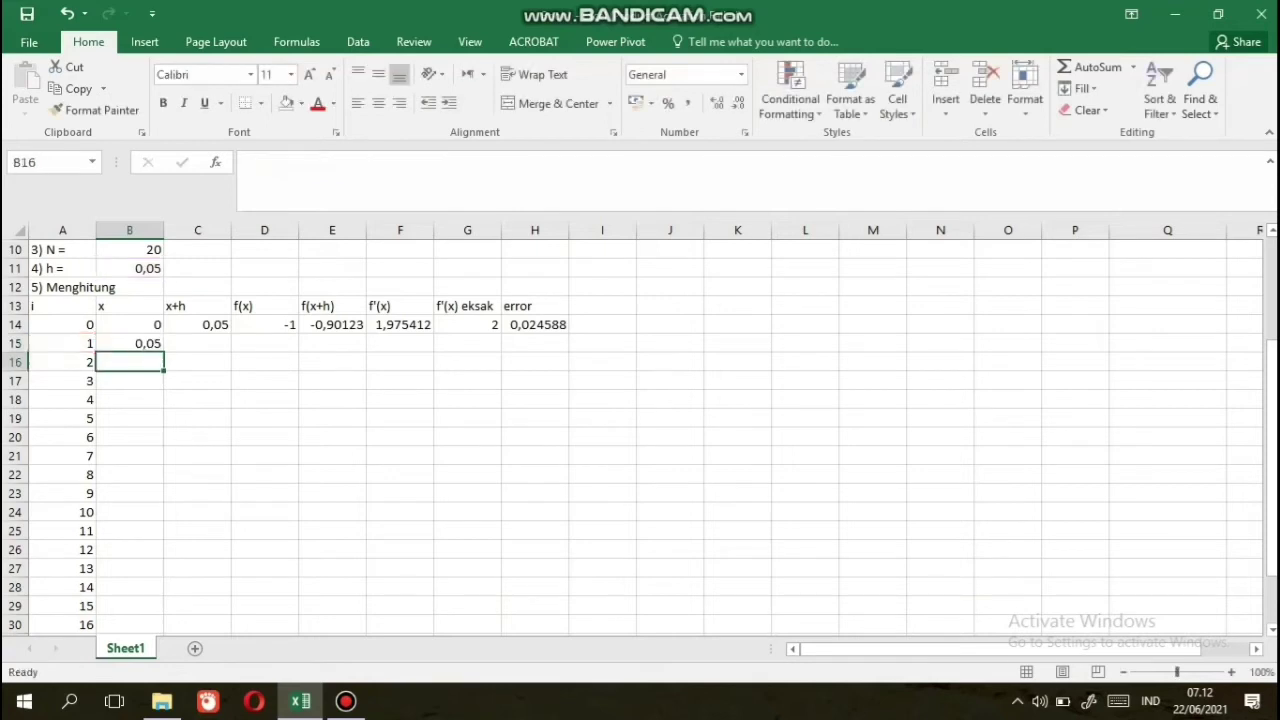
- Fill the x formula from B15 down to B34 and the x+h formula from C14 down to C34
left_click(130, 343)
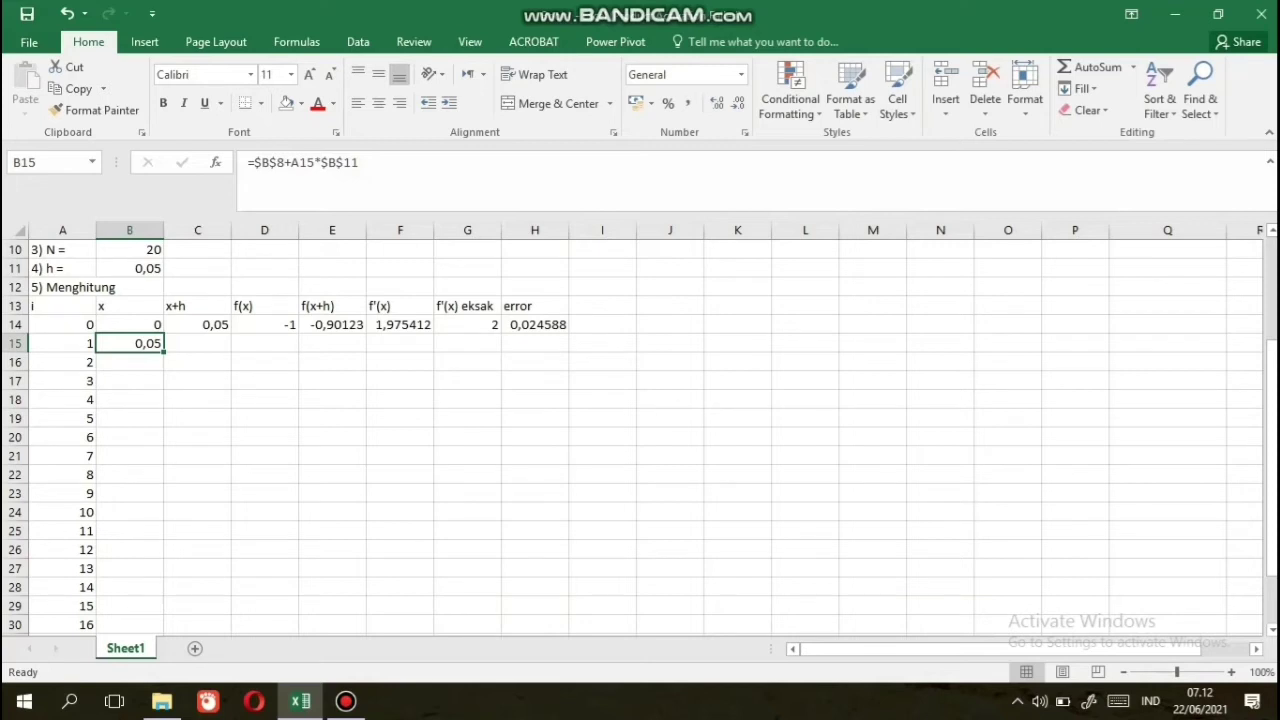
left_click_drag(164, 349, 150, 590)
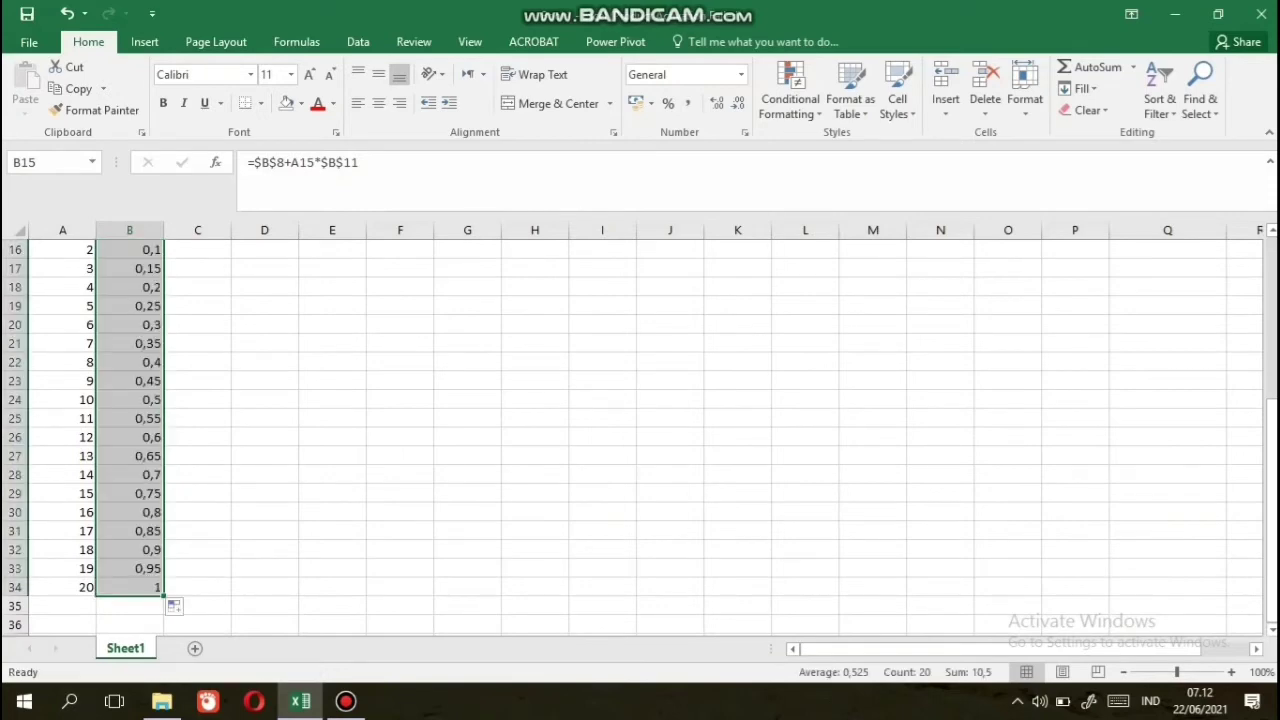
left_click_drag(1271, 531, 1271, 422)
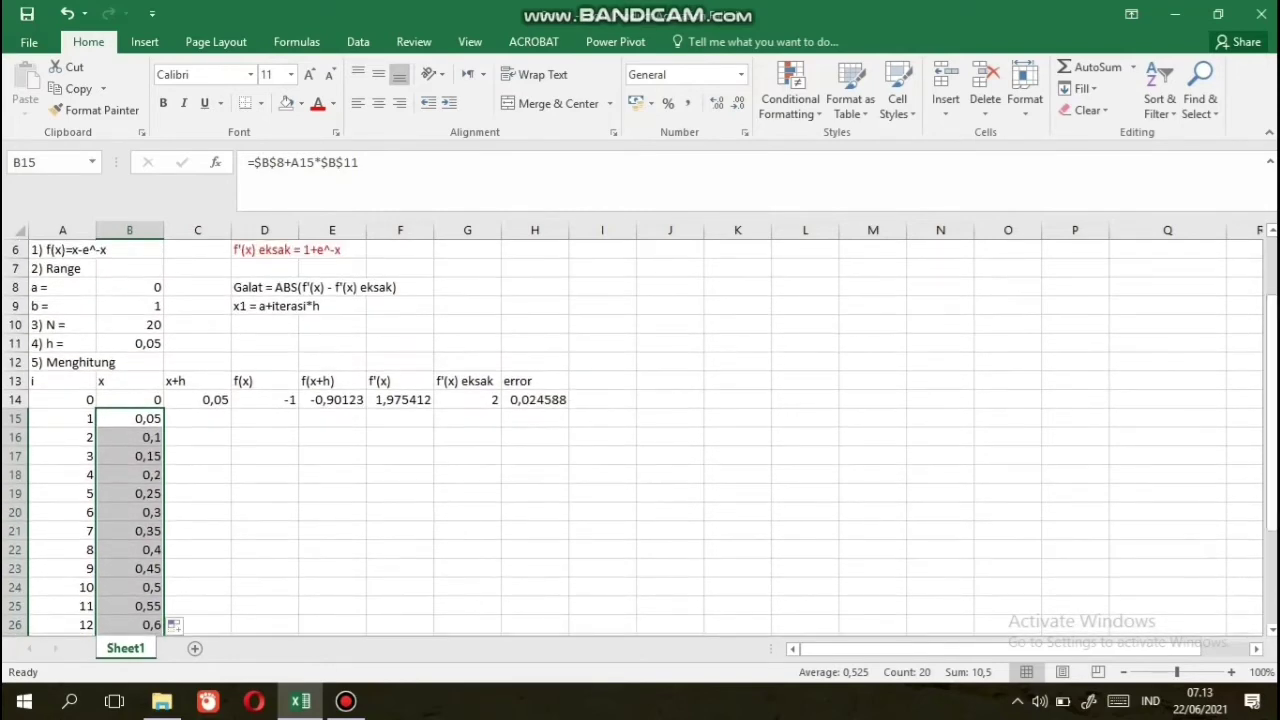
left_click(198, 400)
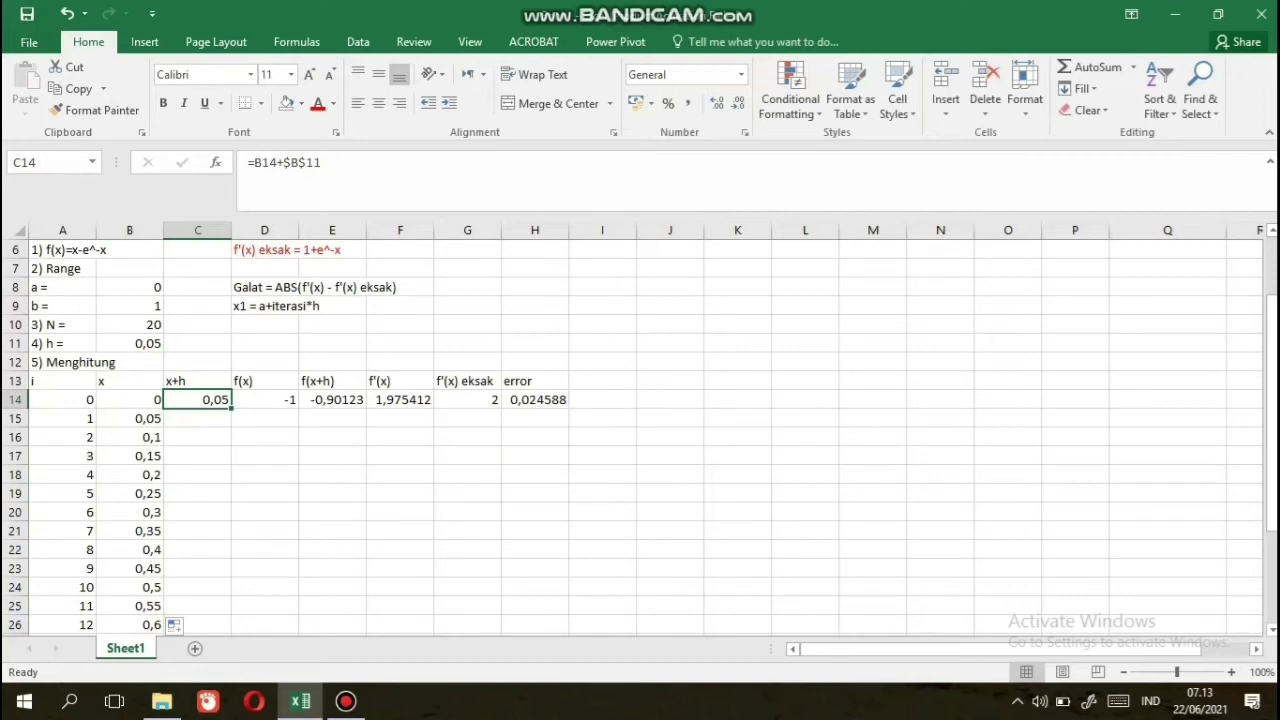
left_click_drag(232, 409, 171, 572)
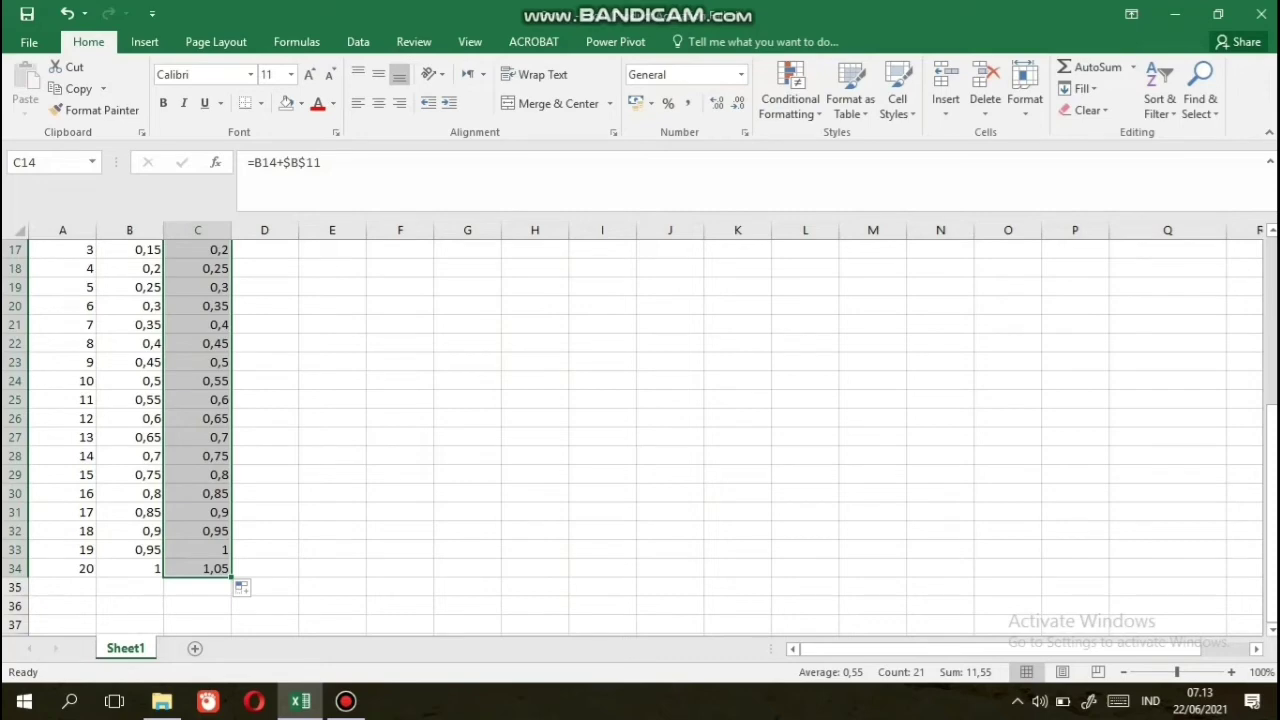
- Fill the f(x) formula from D14 down to D34 and the f(x+h) formula from E14 down to E34
left_click_drag(1271, 550, 1271, 535)
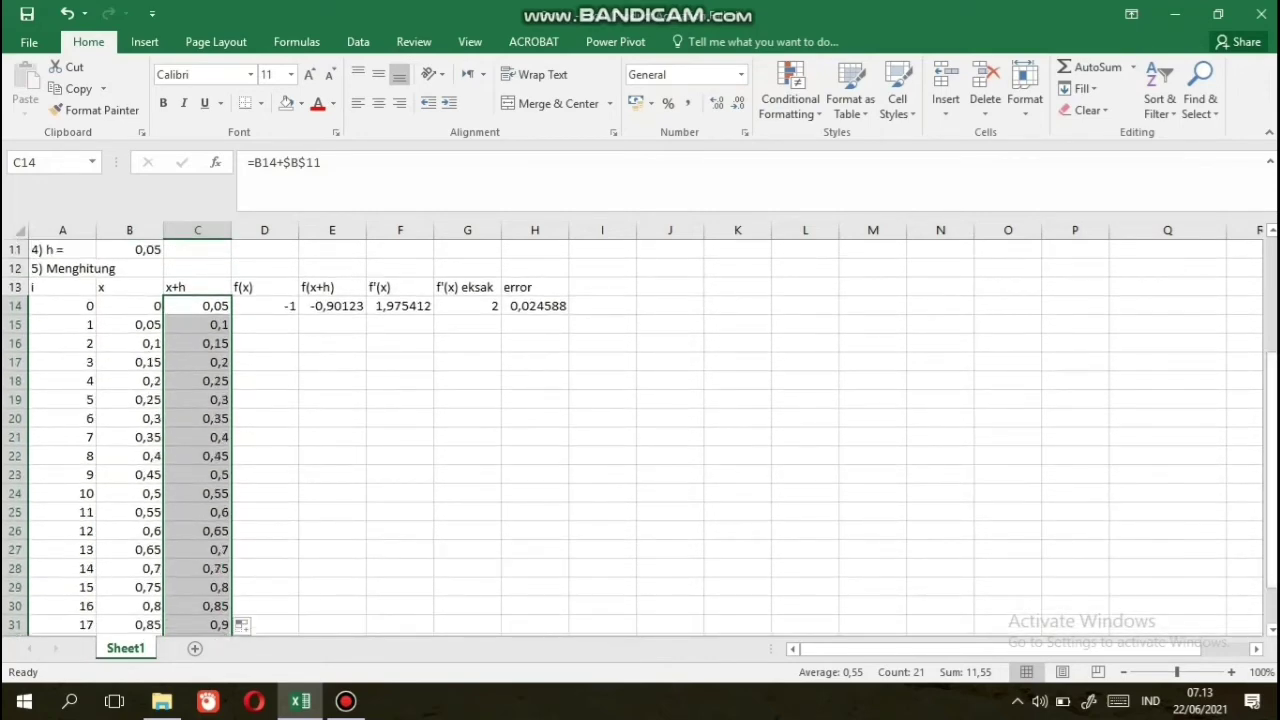
left_click(264, 305)
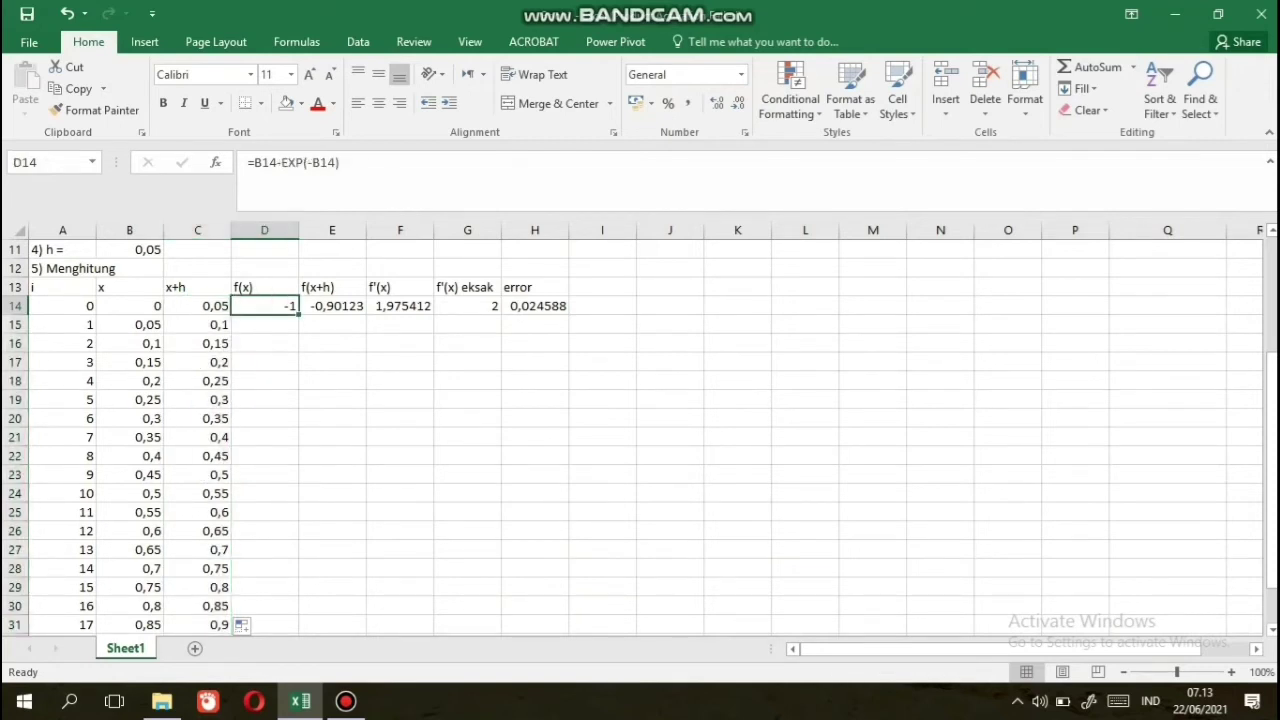
left_click_drag(298, 314, 298, 596)
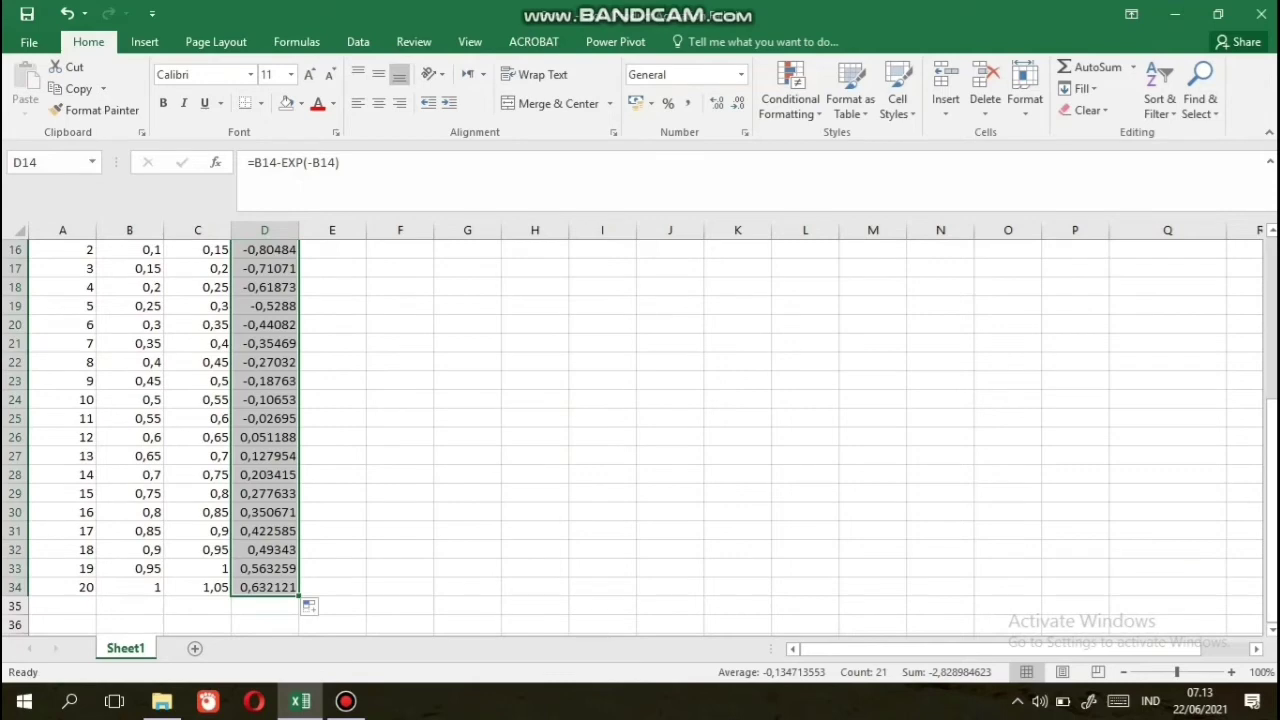
left_click_drag(1271, 545, 1271, 476)
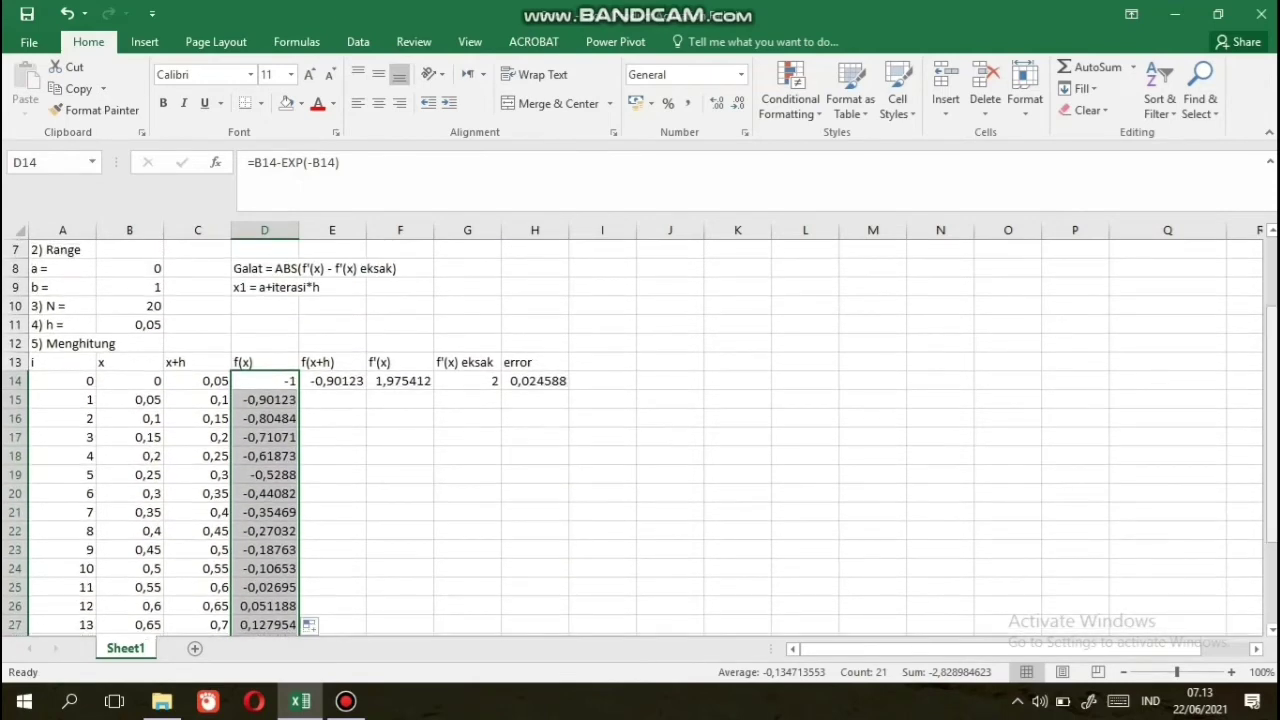
left_click(334, 381)
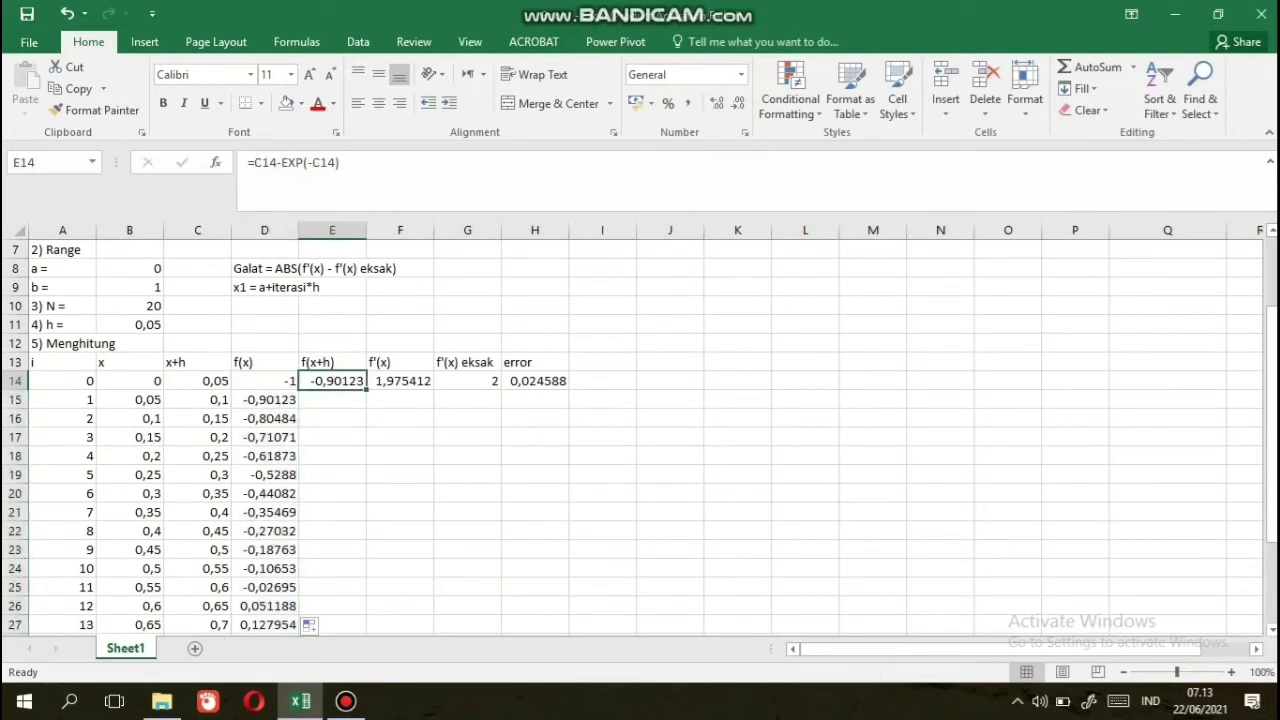
left_click_drag(366, 389, 360, 484)
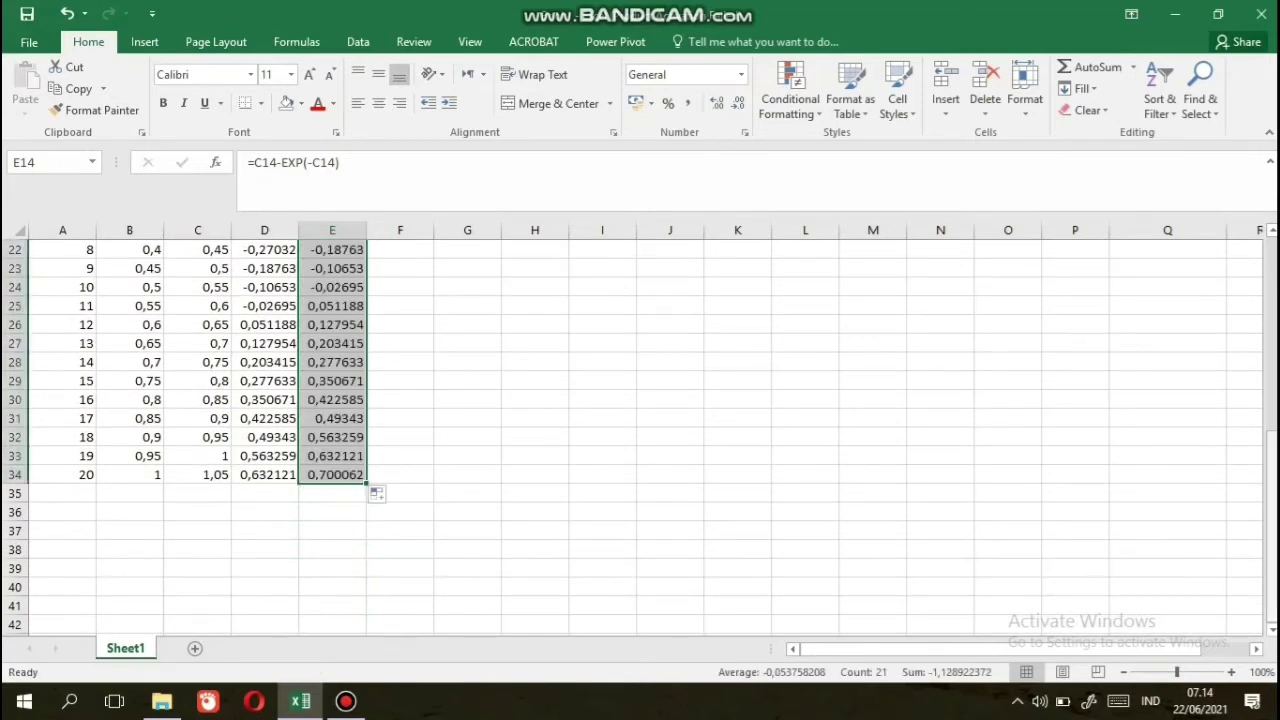
- Fill the f'(x) formula from F14 down to F34 and the f'(x) eksak formula from G14 down to G34
left_click_drag(1271, 465, 1271, 310)
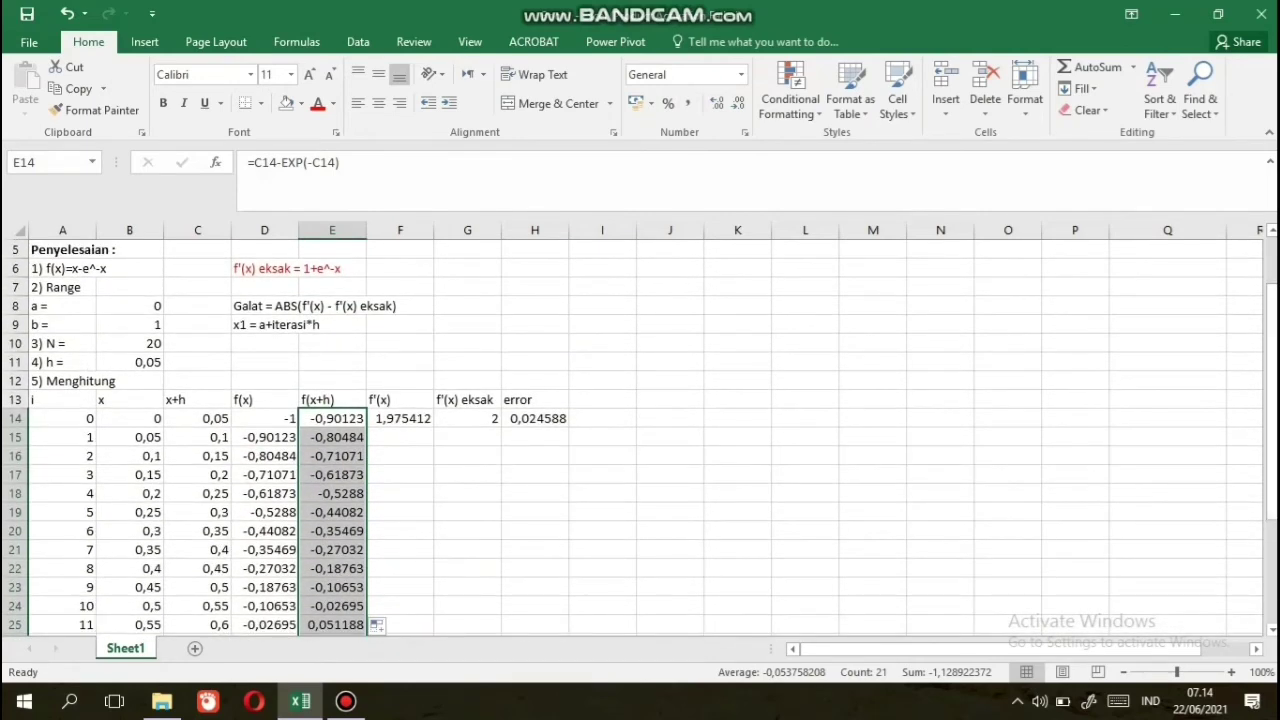
left_click(400, 418)
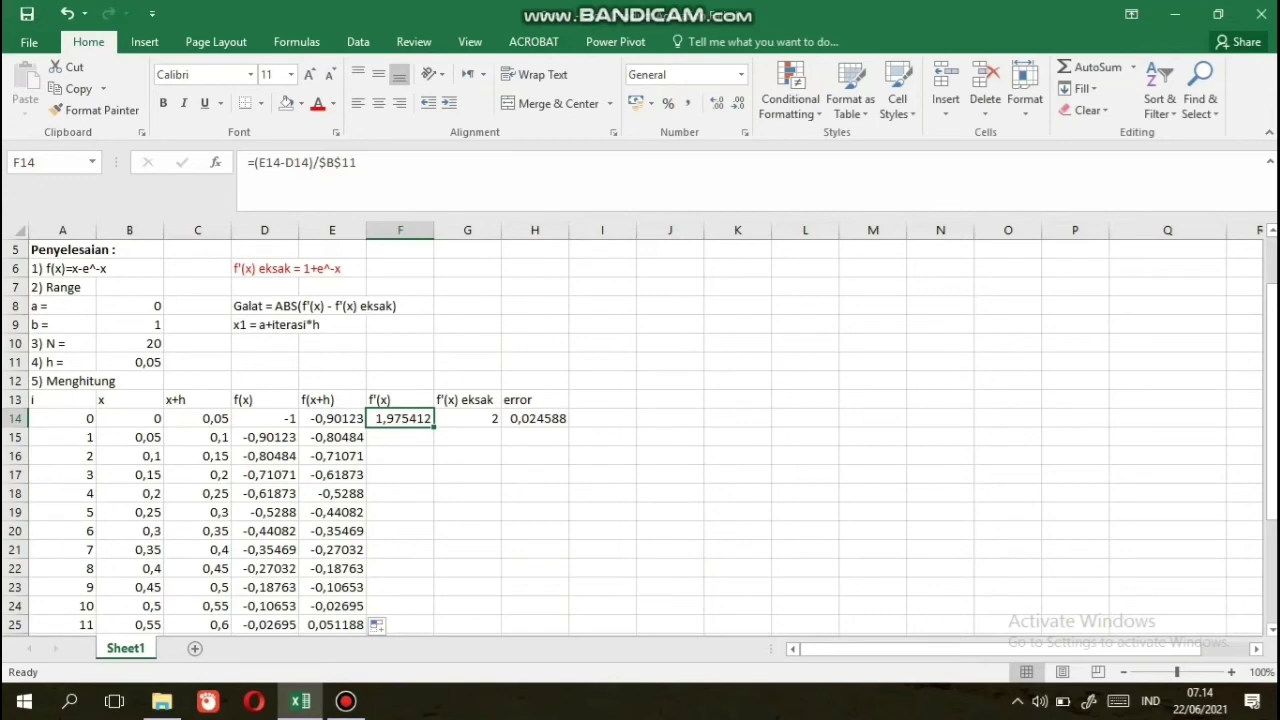
left_click_drag(434, 427, 400, 588)
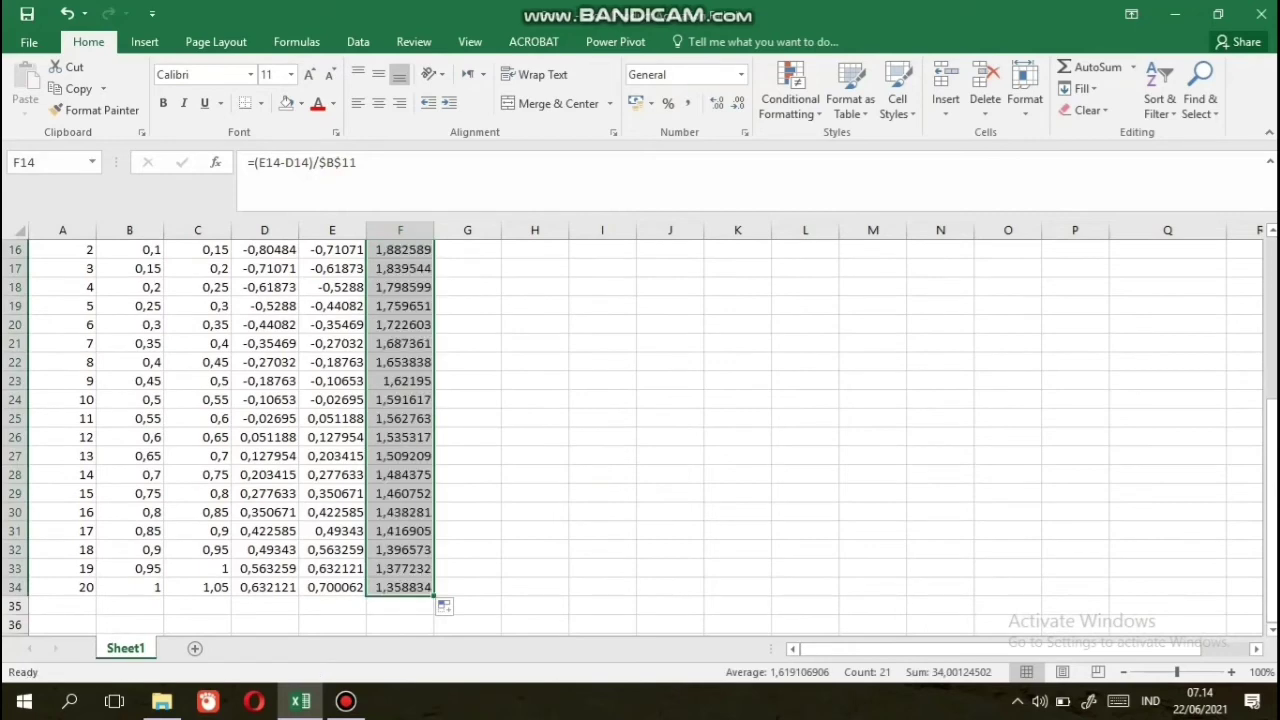
scroll(640, 430, "up", 3)
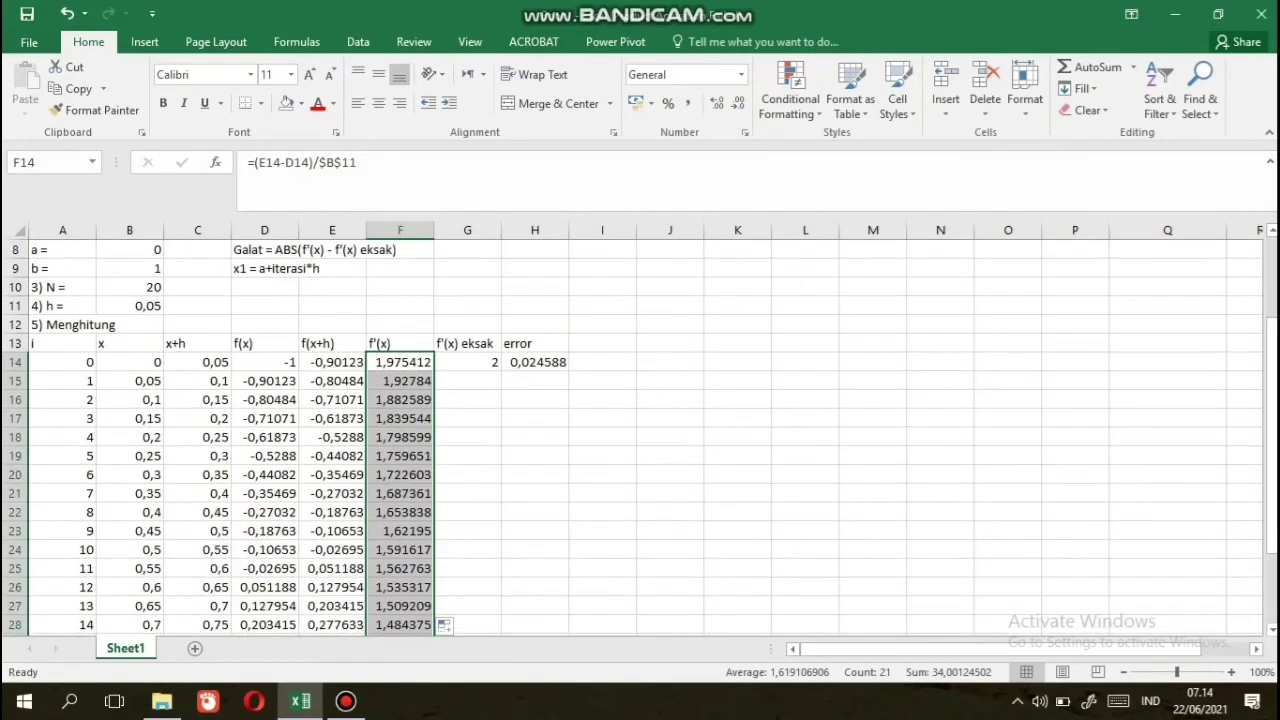
left_click(467, 362)
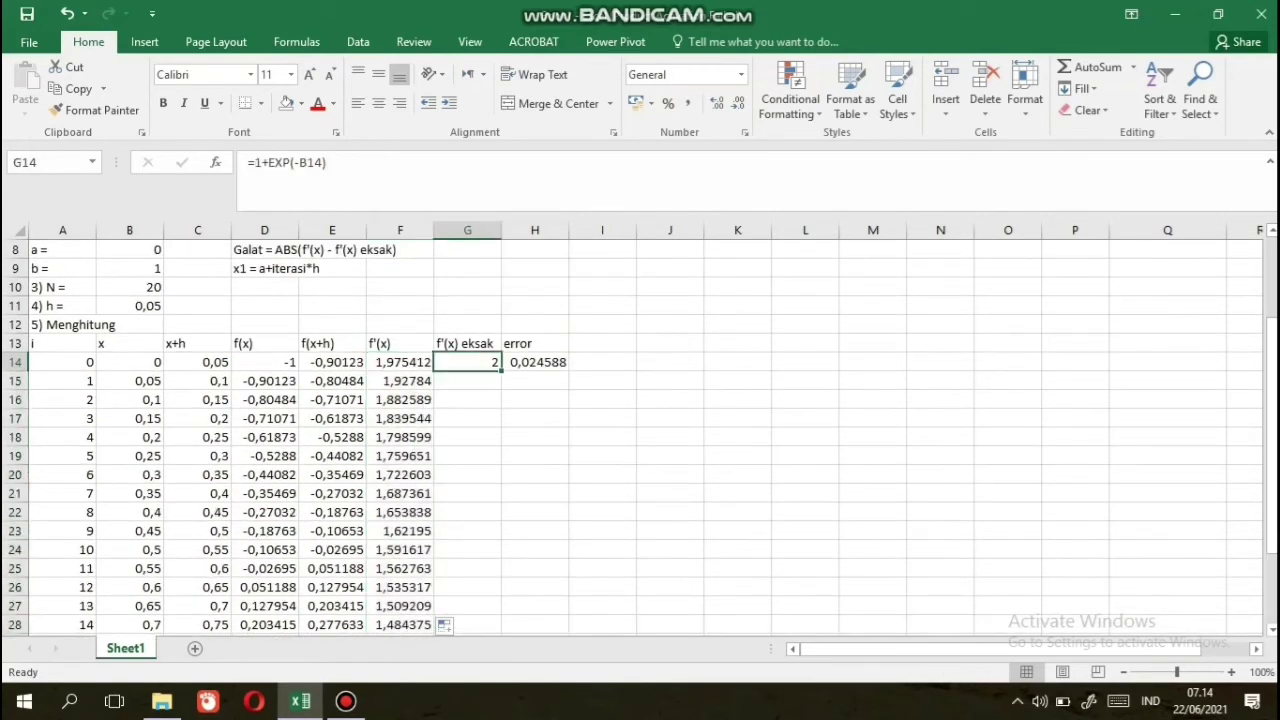
left_click_drag(501, 371, 485, 545)
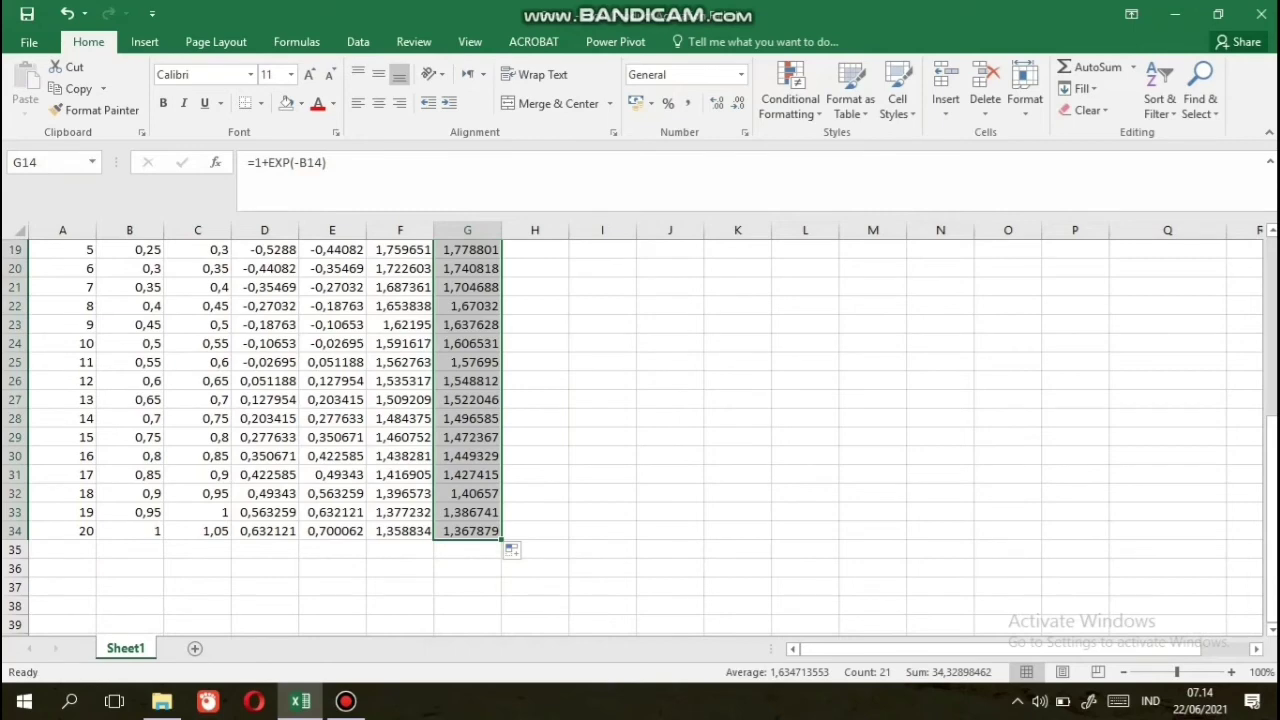
- Fill the error formula from H14 down to H34
left_click_drag(1272, 450, 1272, 370)
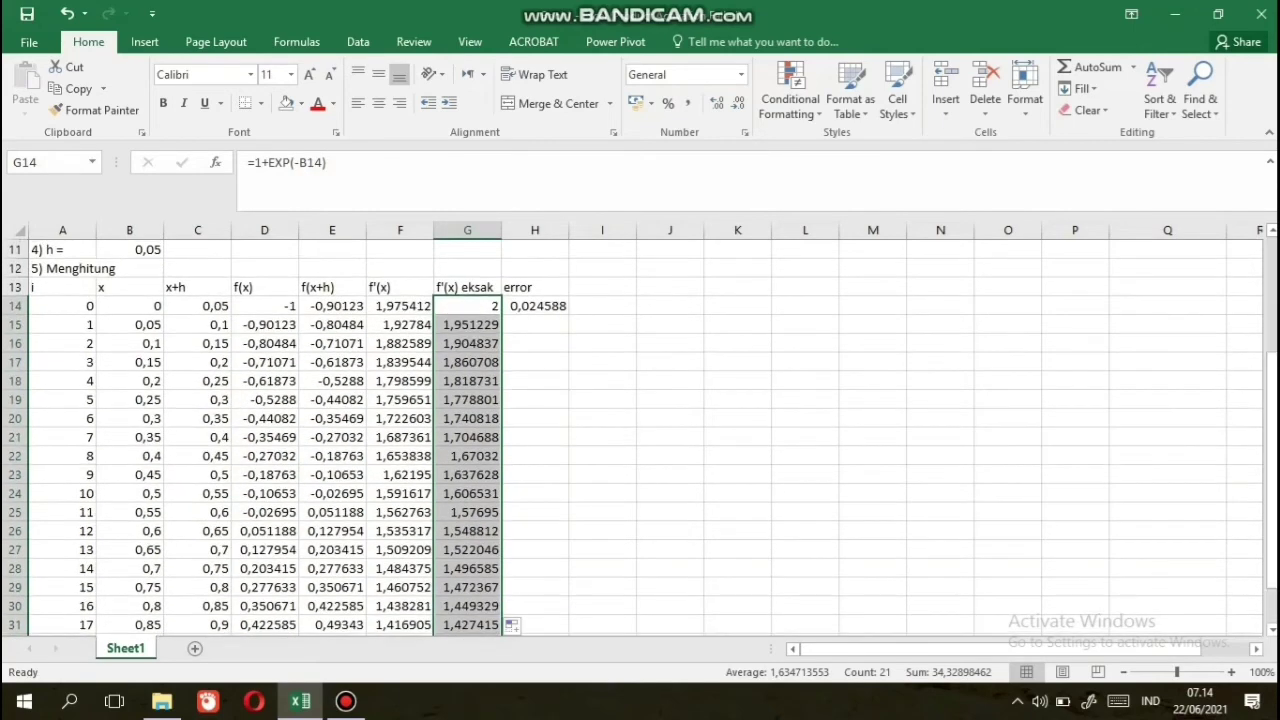
left_click(535, 306)
left_click_drag(569, 314, 566, 614)
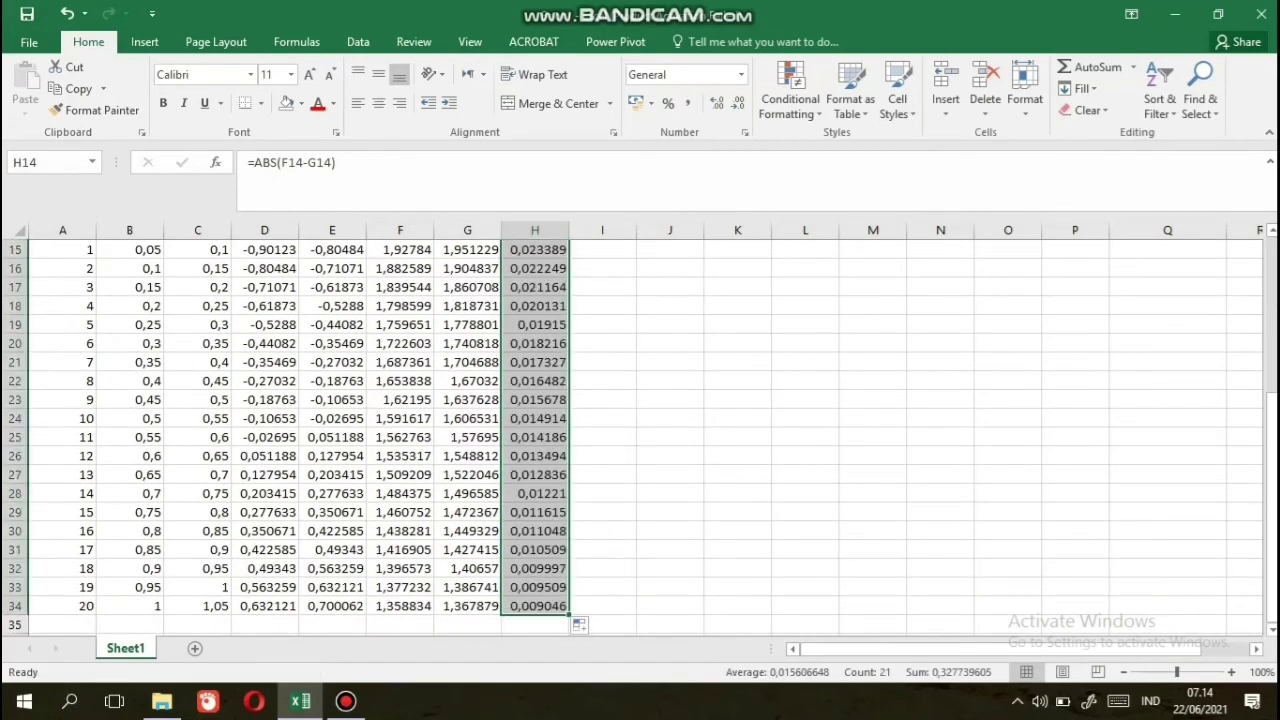
- Apply all borders to the calculation table A13:H34 and centre its contents horizontally
left_click_drag(1271, 514, 1271, 452)
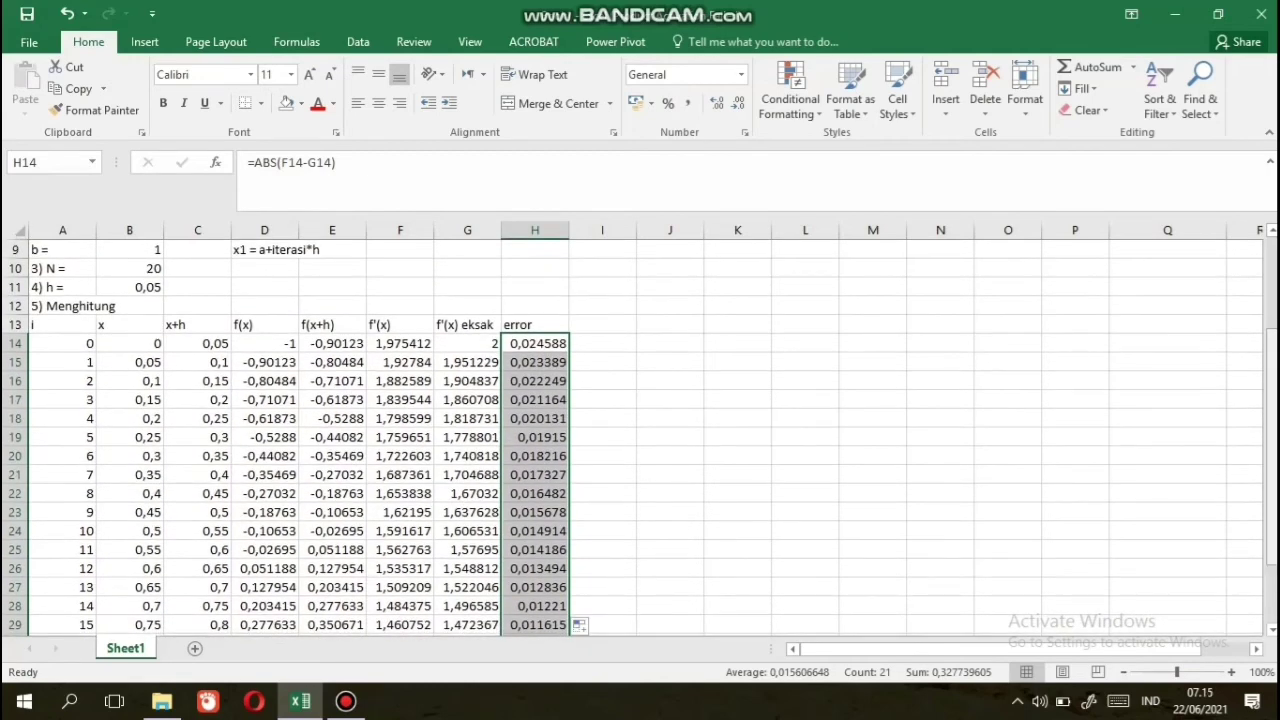
left_click_drag(1271, 376, 1271, 382)
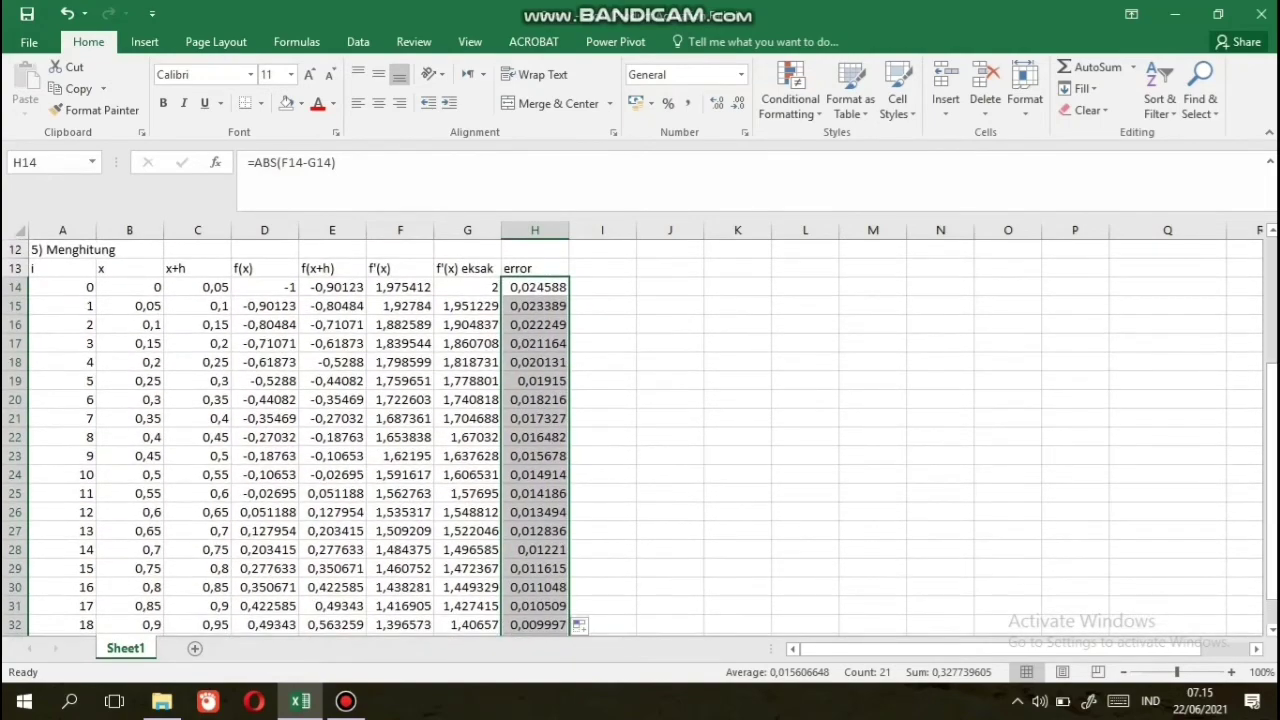
left_click_drag(45, 268, 566, 592)
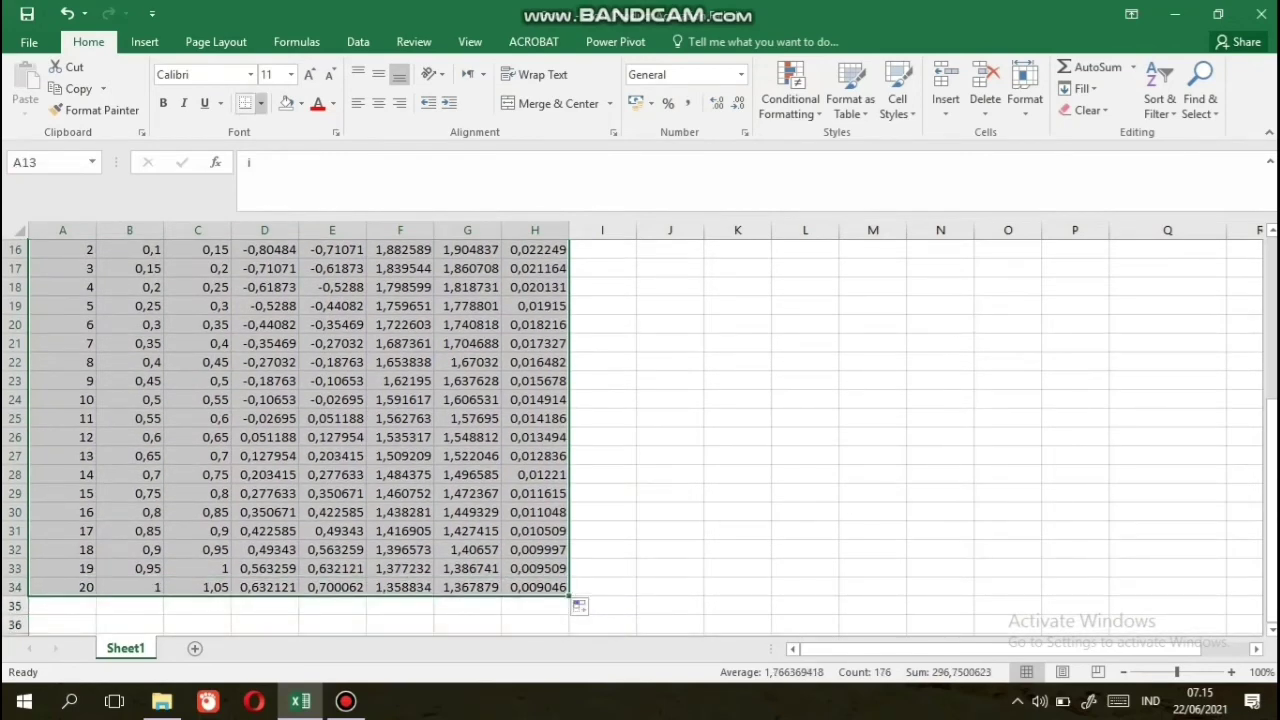
left_click(260, 103)
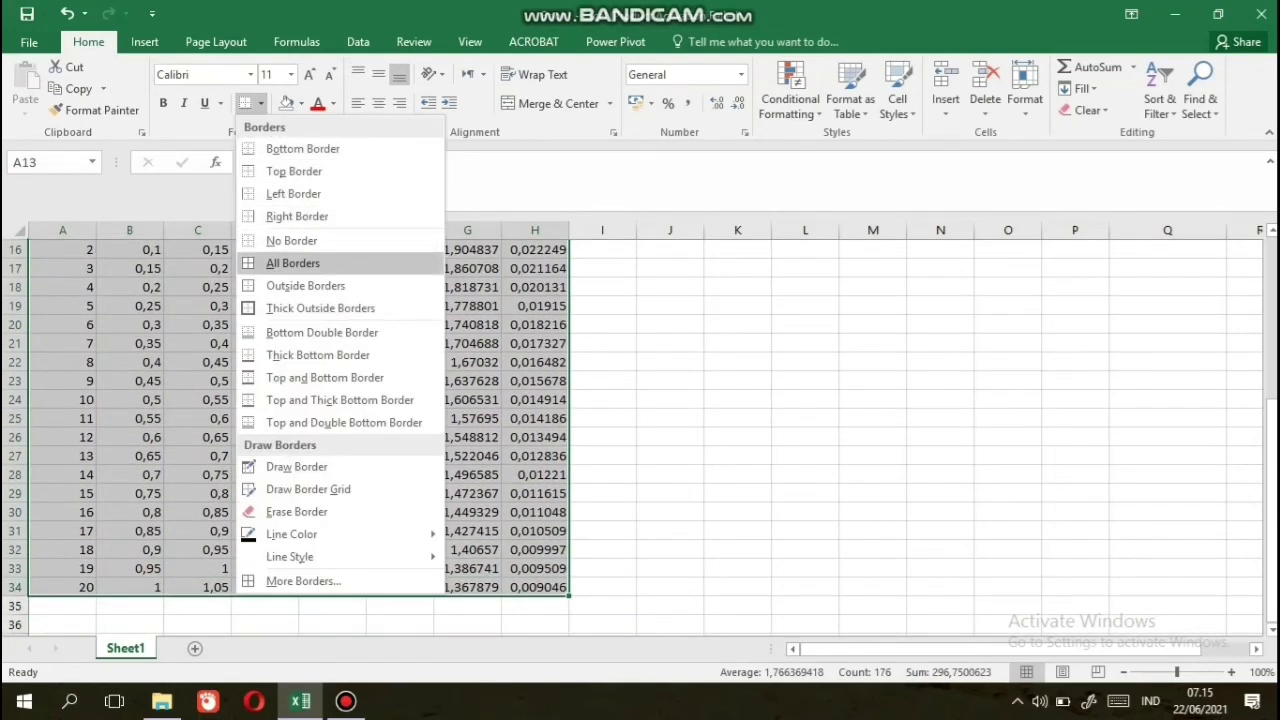
left_click(292, 263)
scroll(292, 400, "up", 4)
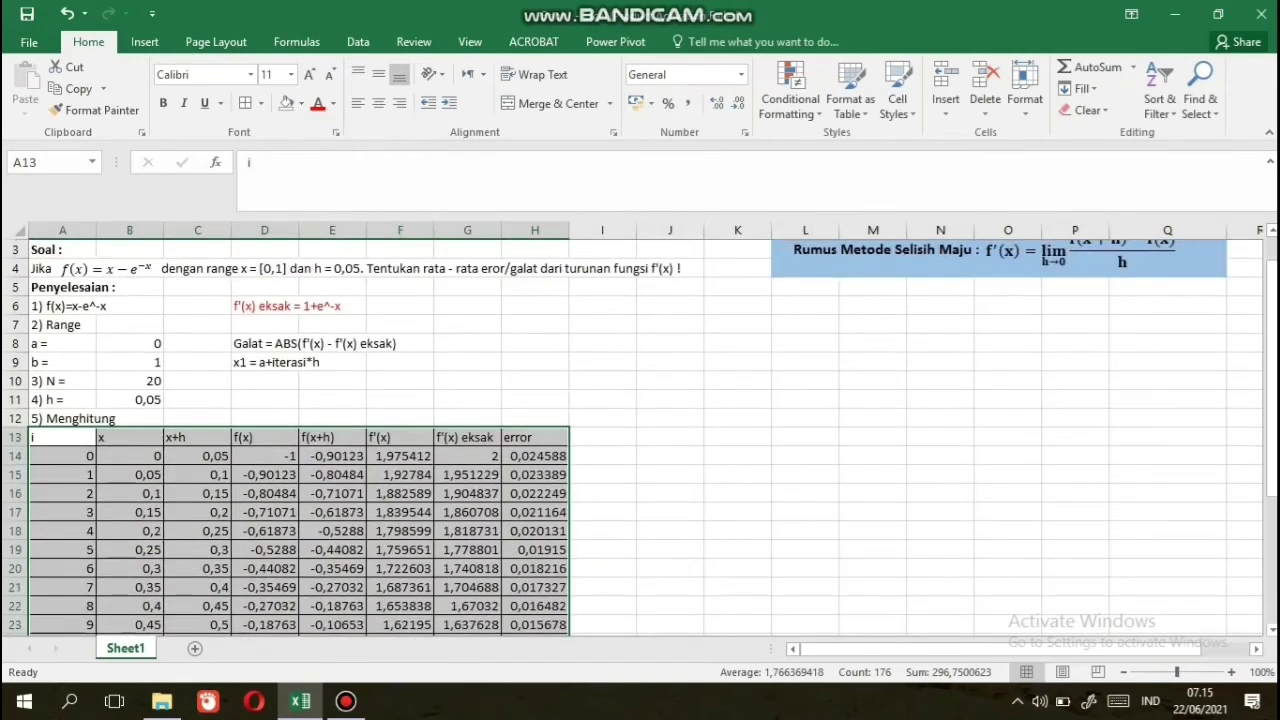
left_click(378, 103)
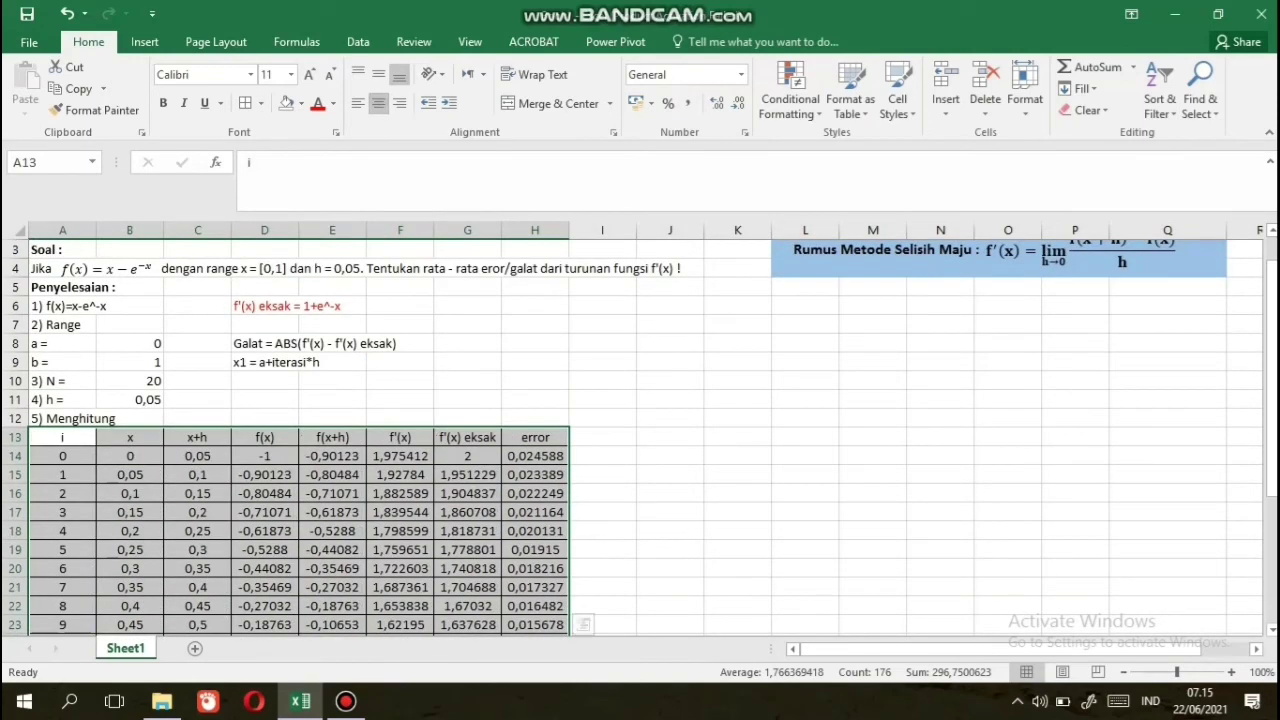
left_click(400, 531)
- Fill the table's header row A13:H13 with light blue
left_click_drag(62, 437, 580, 458)
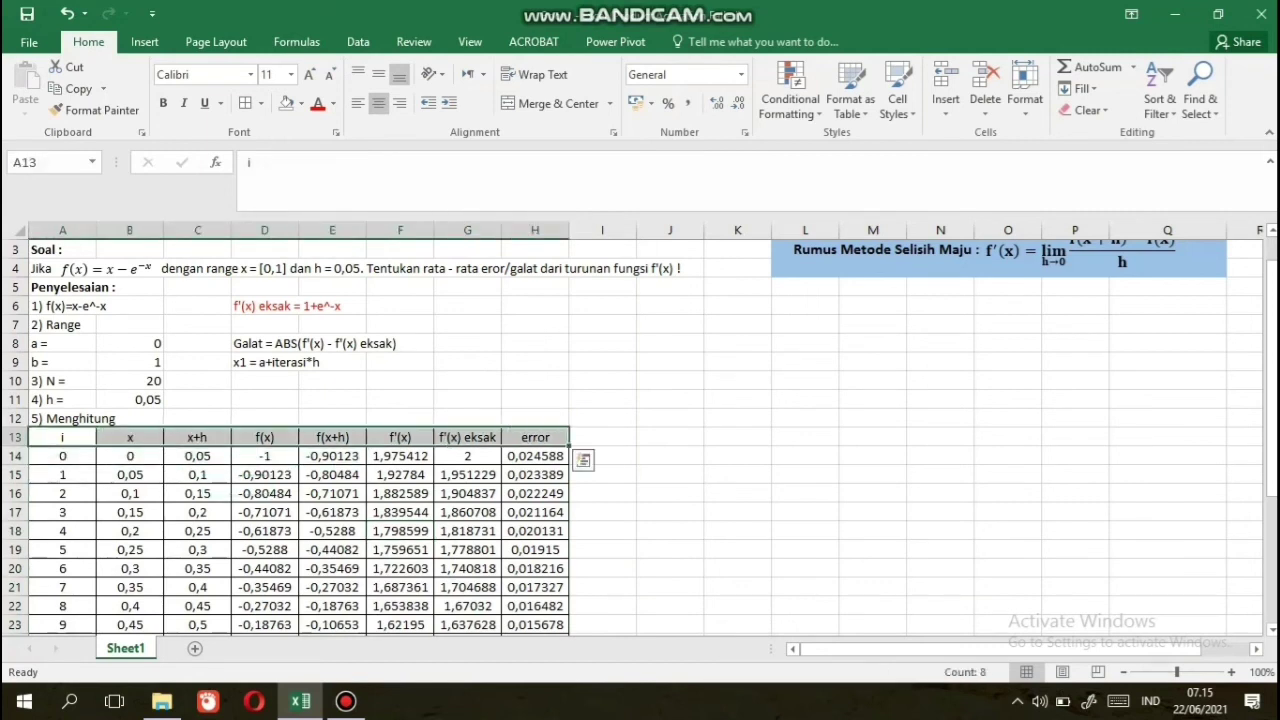
left_click(333, 103)
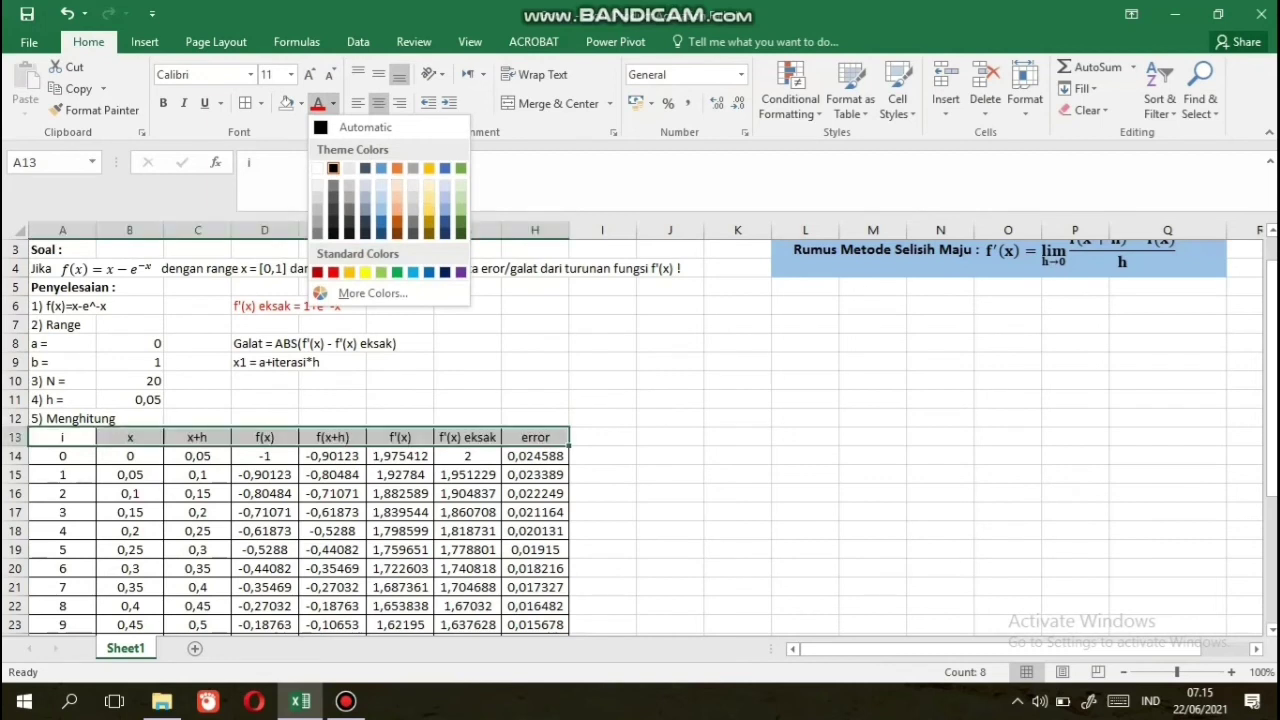
left_click(301, 103)
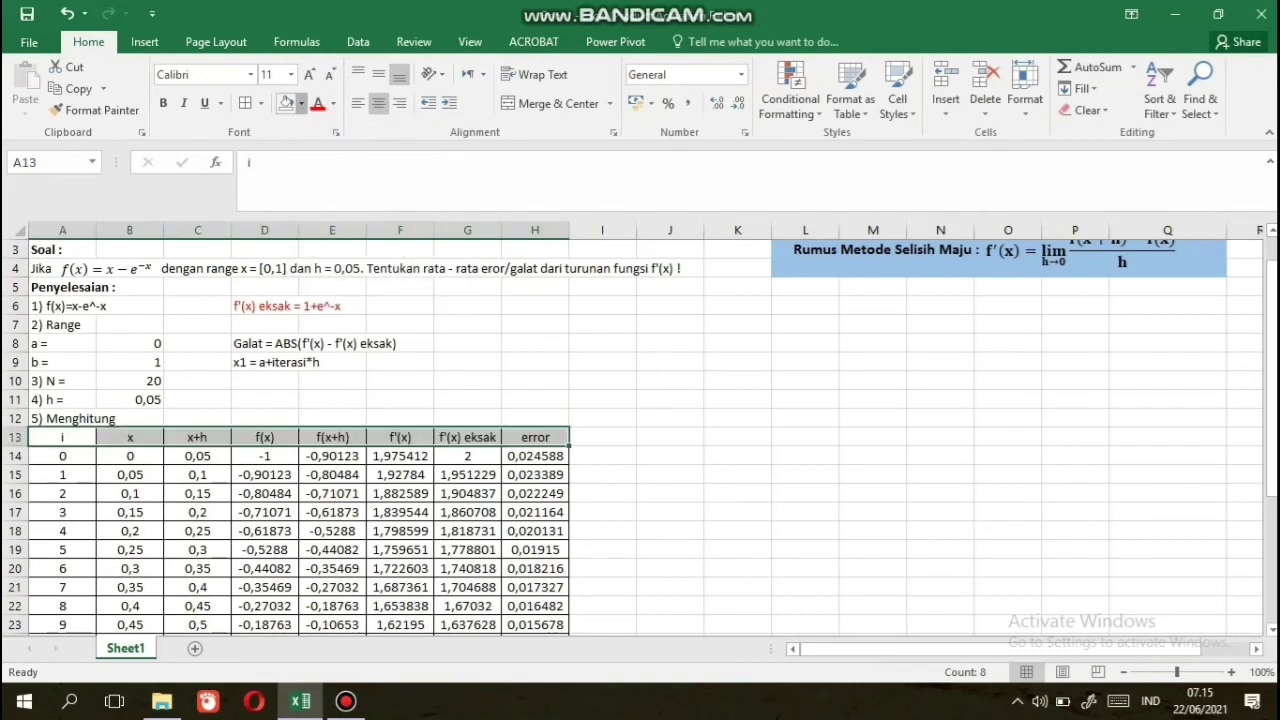
left_click(301, 103)
left_click(333, 182)
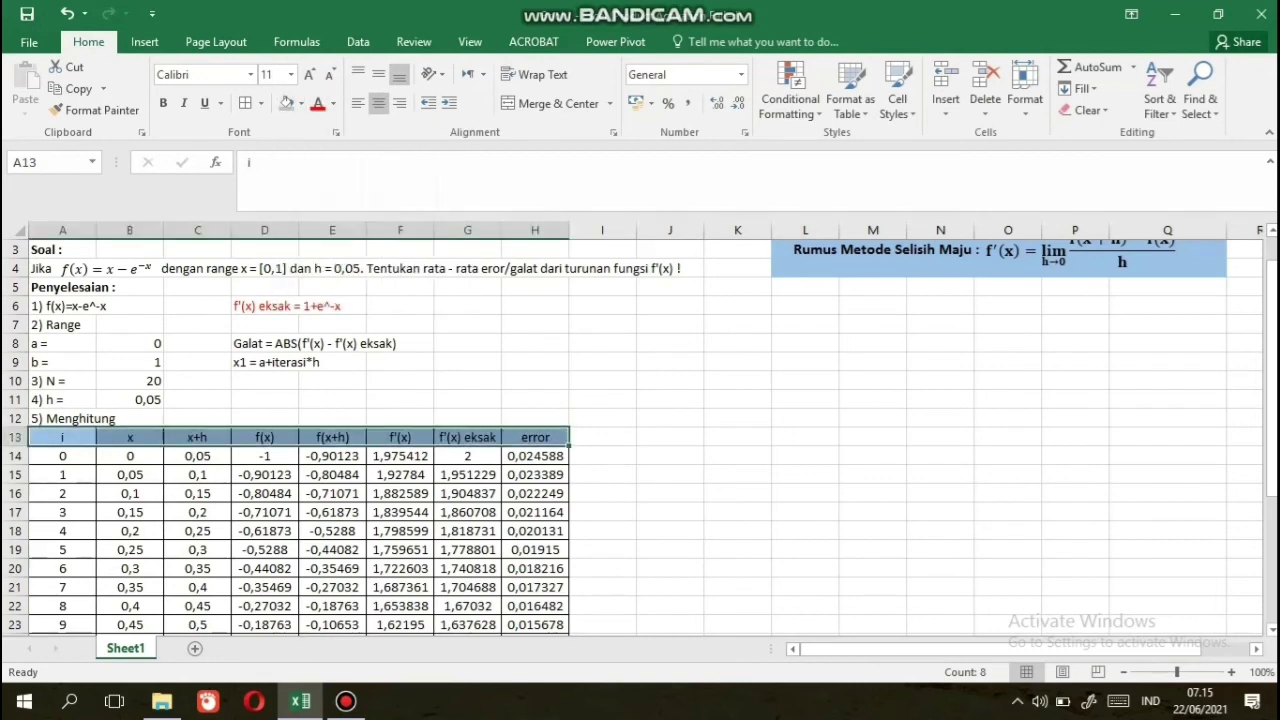
left_click(467, 474)
- Enter the label RATA - RATA GALAT in G35, below the f'(x) eksak column
left_click_drag(1271, 290, 1271, 389)
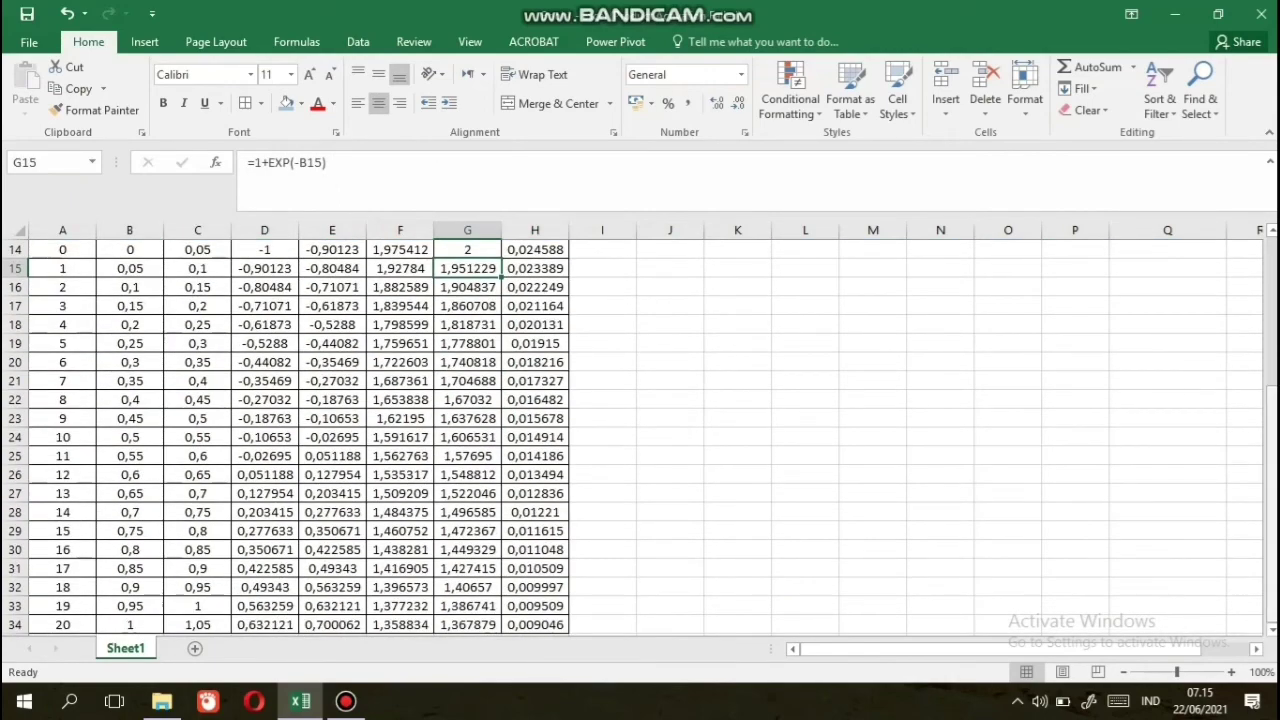
scroll(635, 438, "down", 1)
scroll(635, 438, "down", 1)
left_click(467, 550)
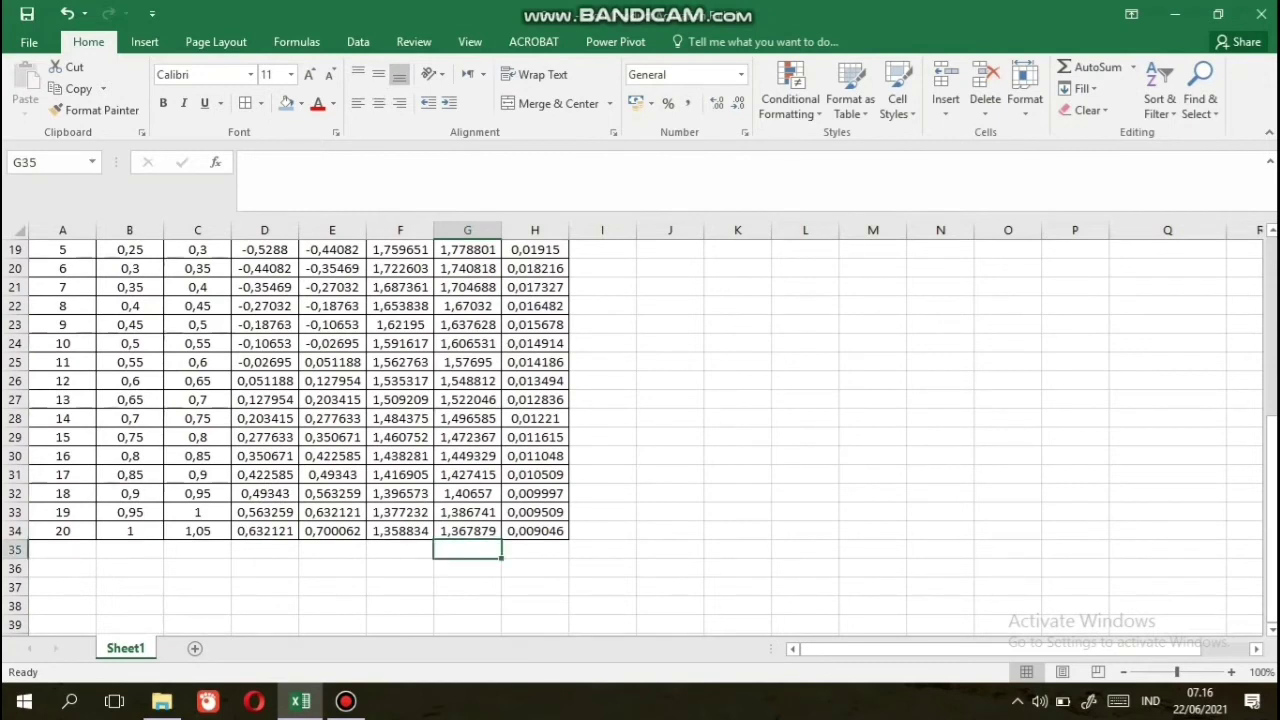
type("RATA")
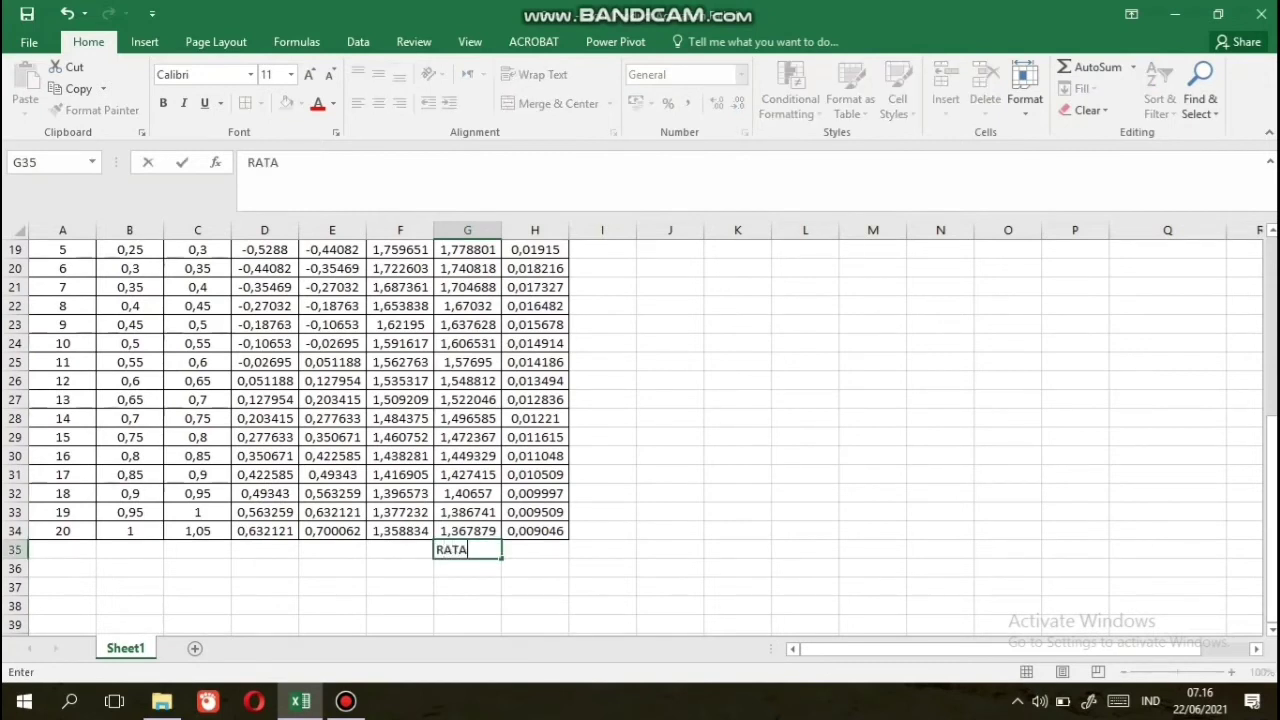
type(" - RATA GA")
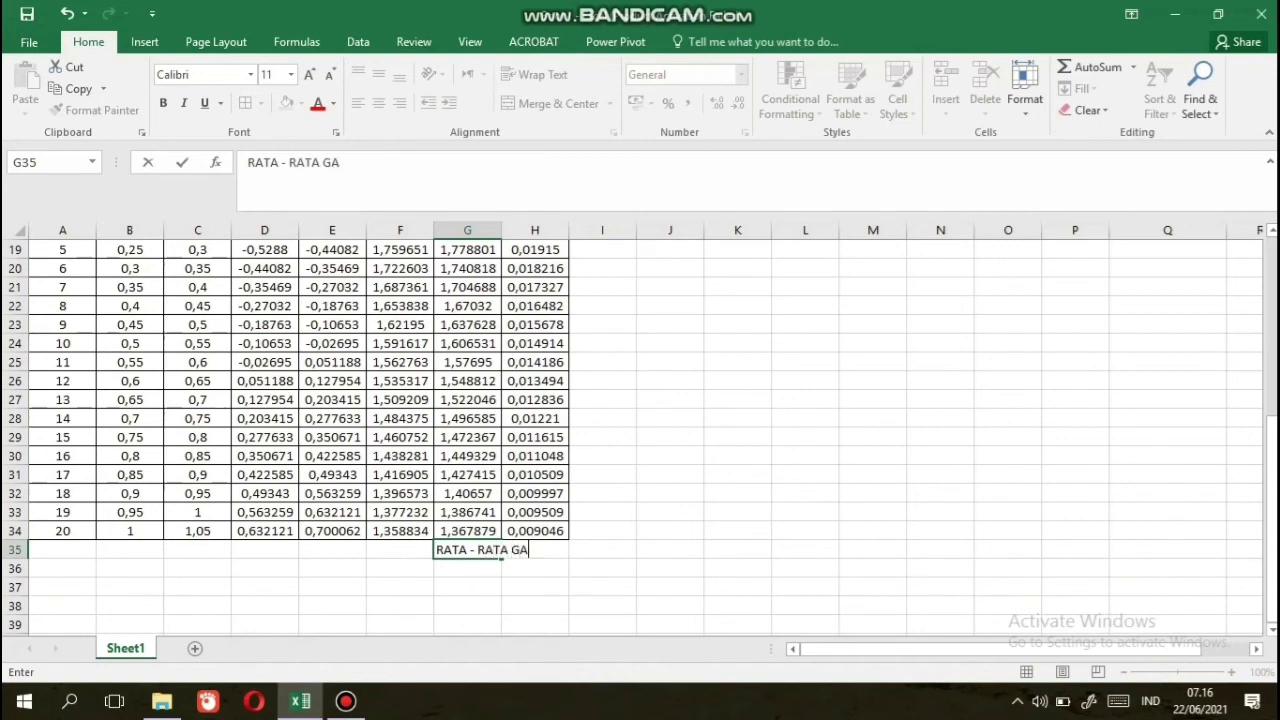
type("LAT")
key("F2")
left_click(535, 568)
- Calculate the mean error in H35 with the formula =AVERAGE(H14:H34)
left_click(535, 550)
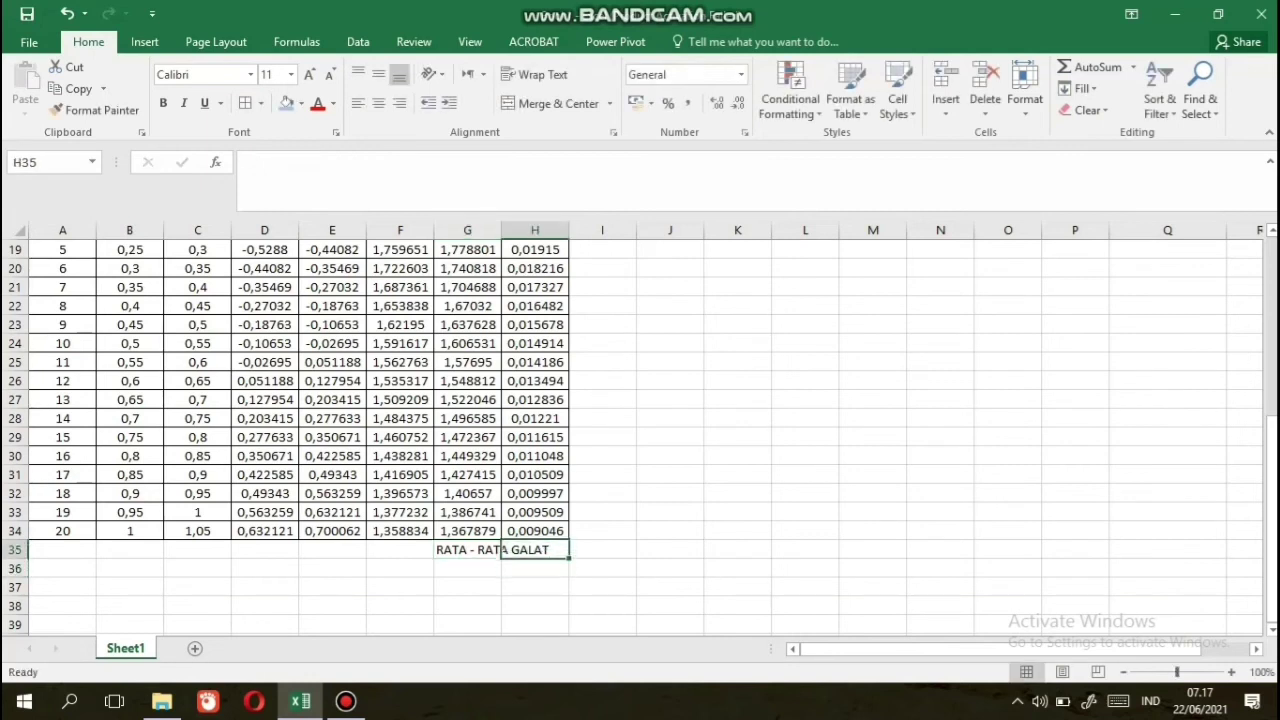
type("=")
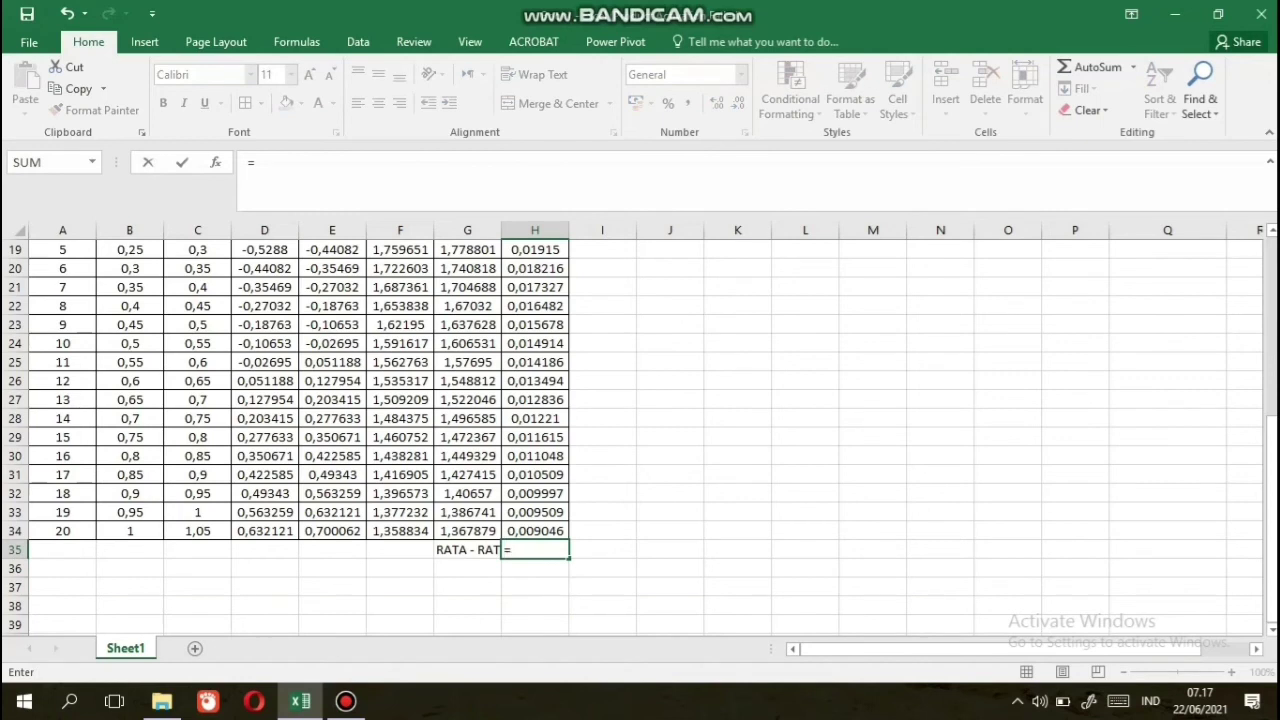
type("AVERAGE")
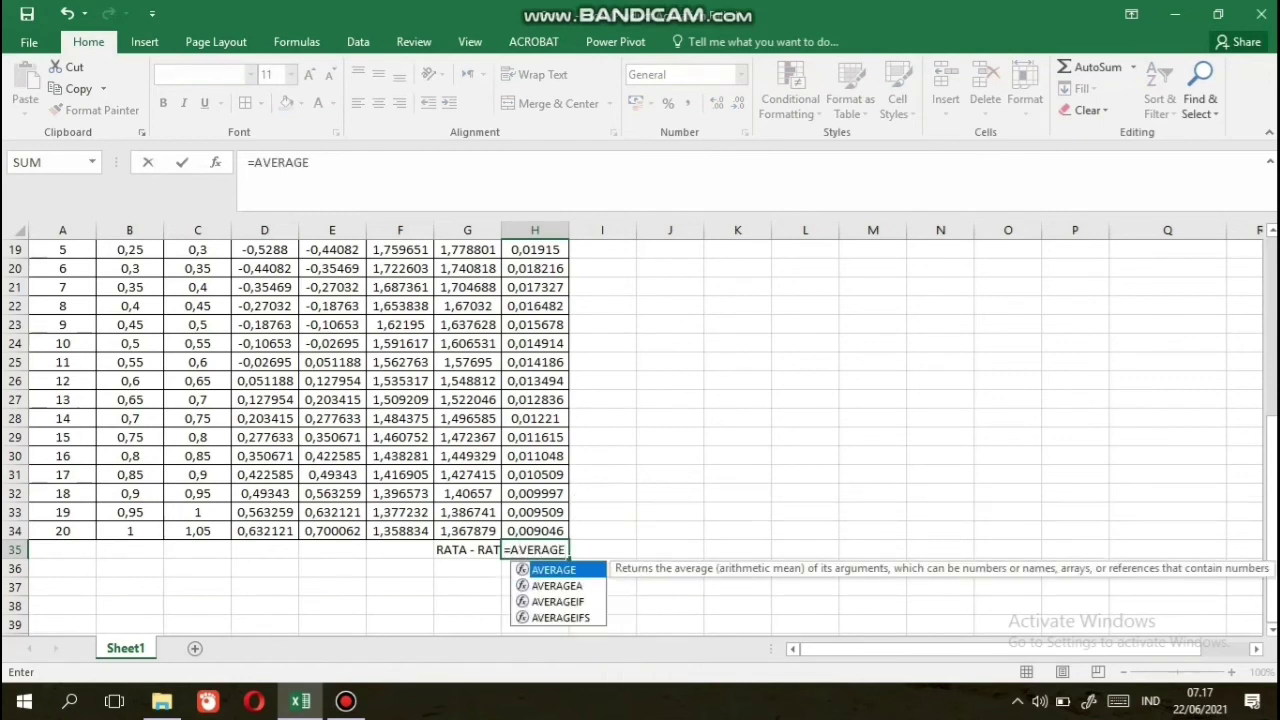
type("(")
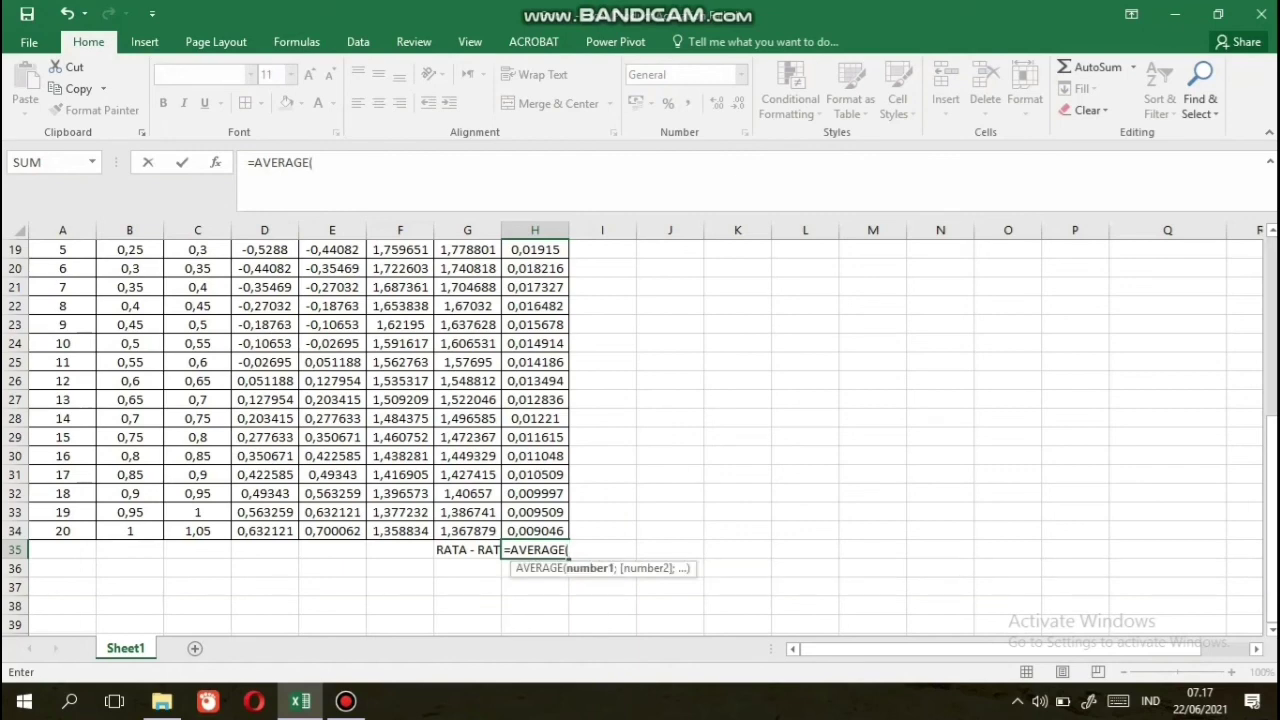
left_click_drag(1272, 487, 1272, 415)
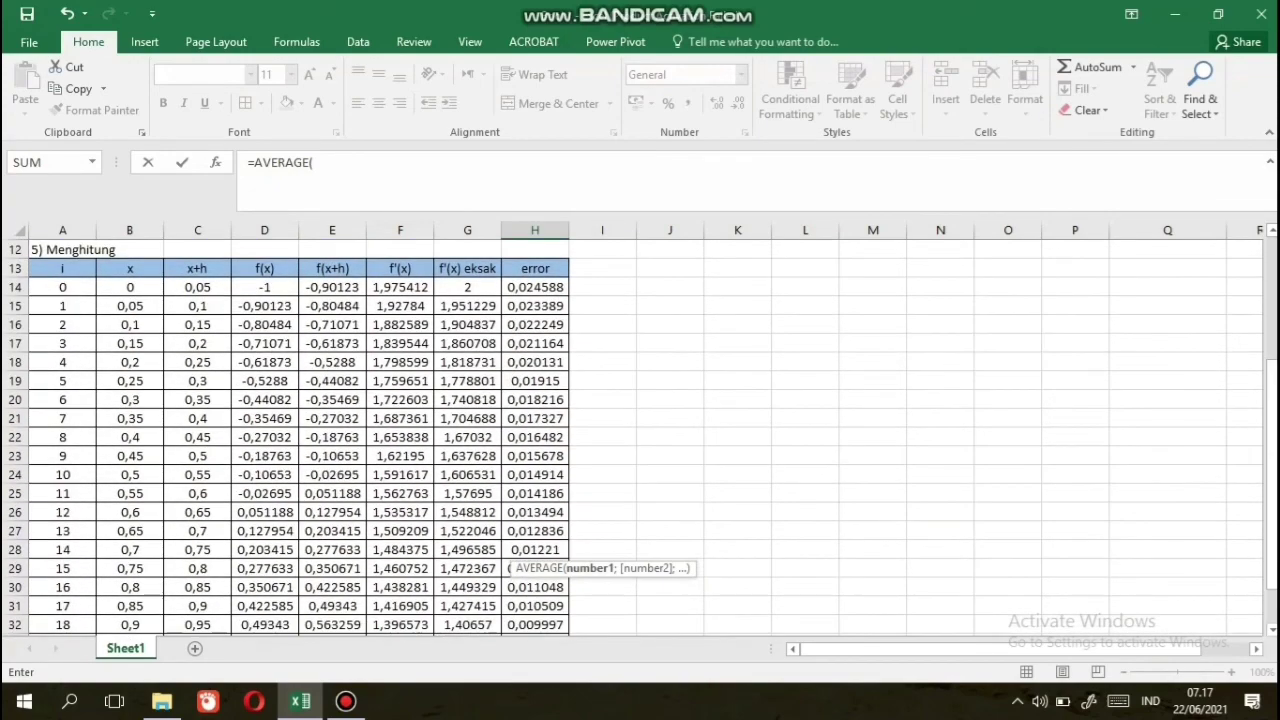
left_click(535, 287)
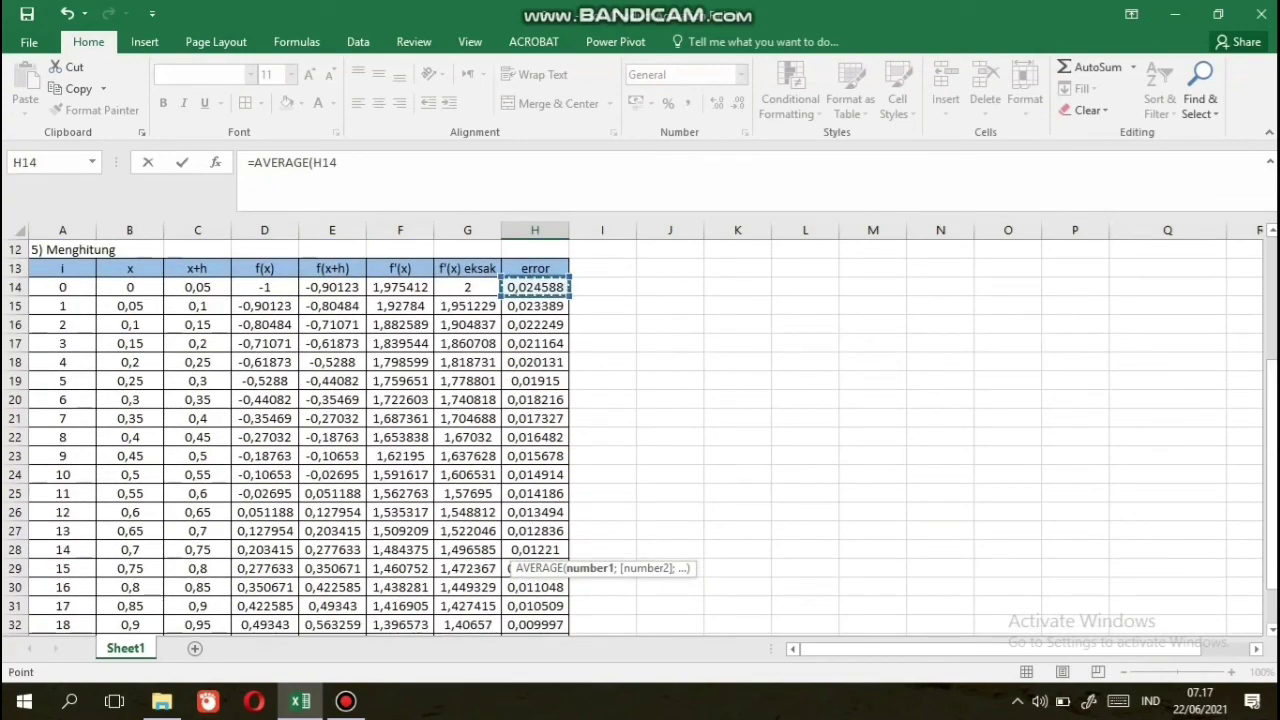
left_click_drag(535, 287, 535, 550)
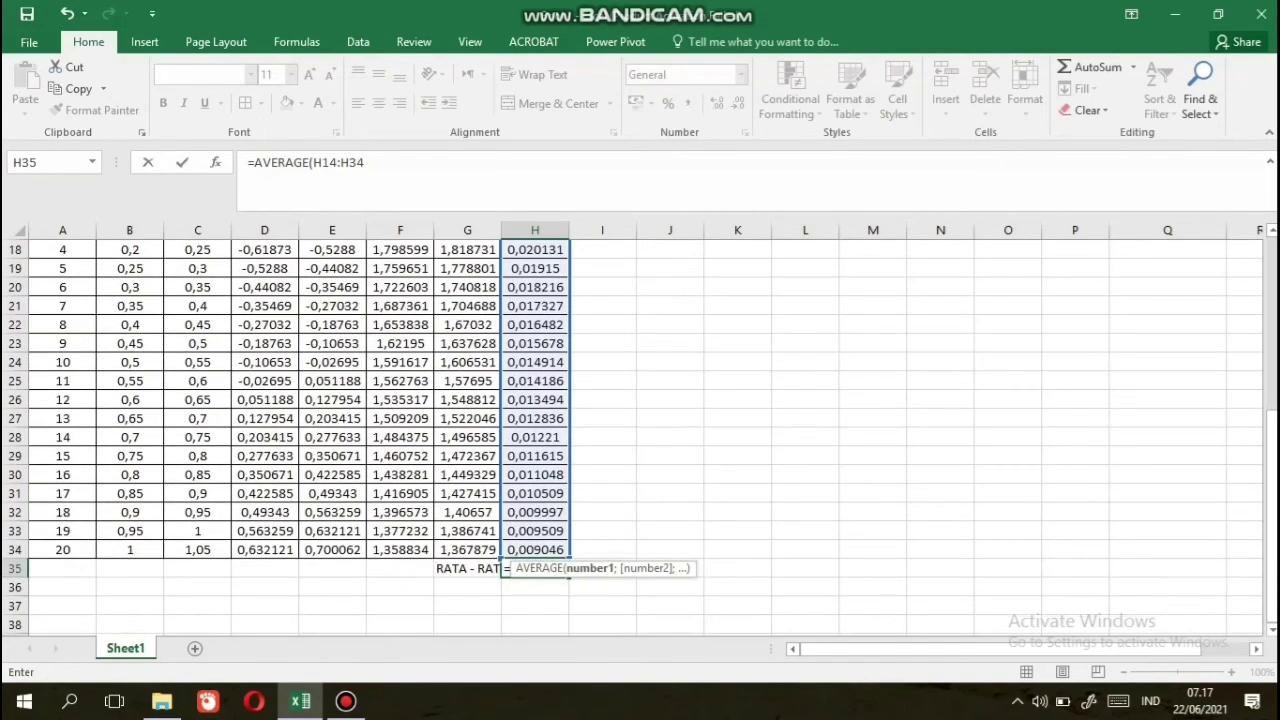
type(")")
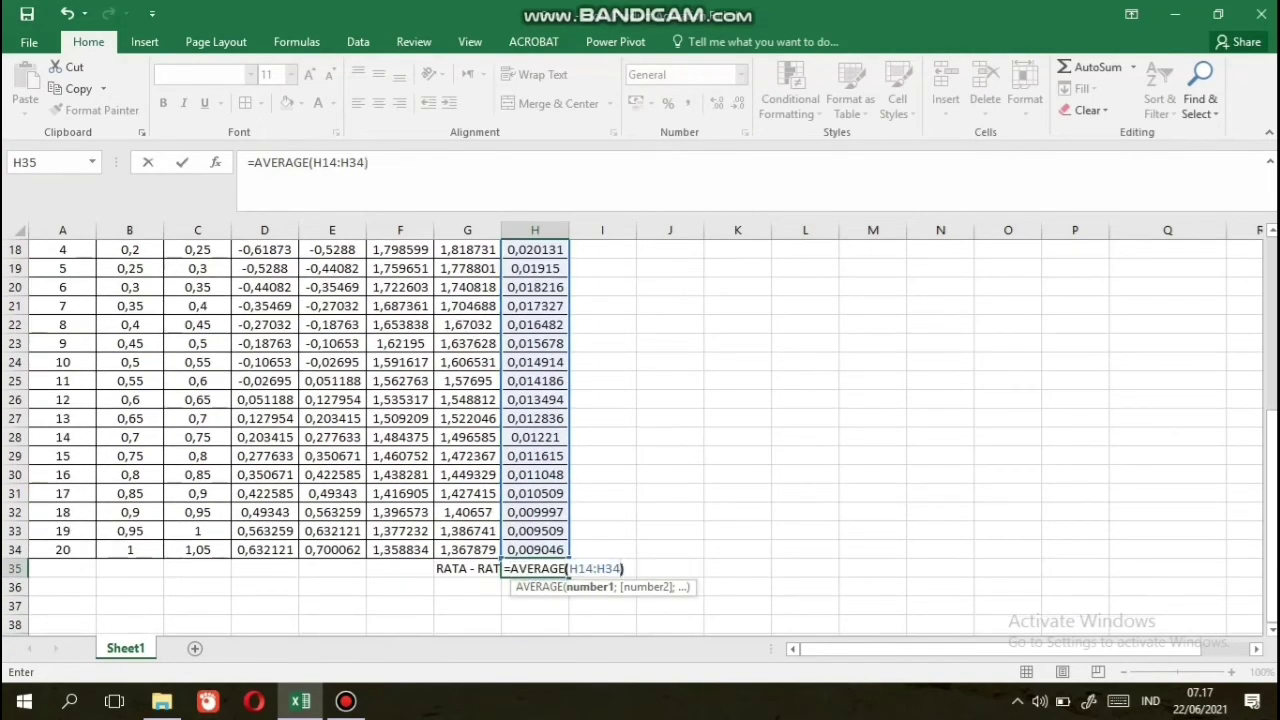
key("Return")
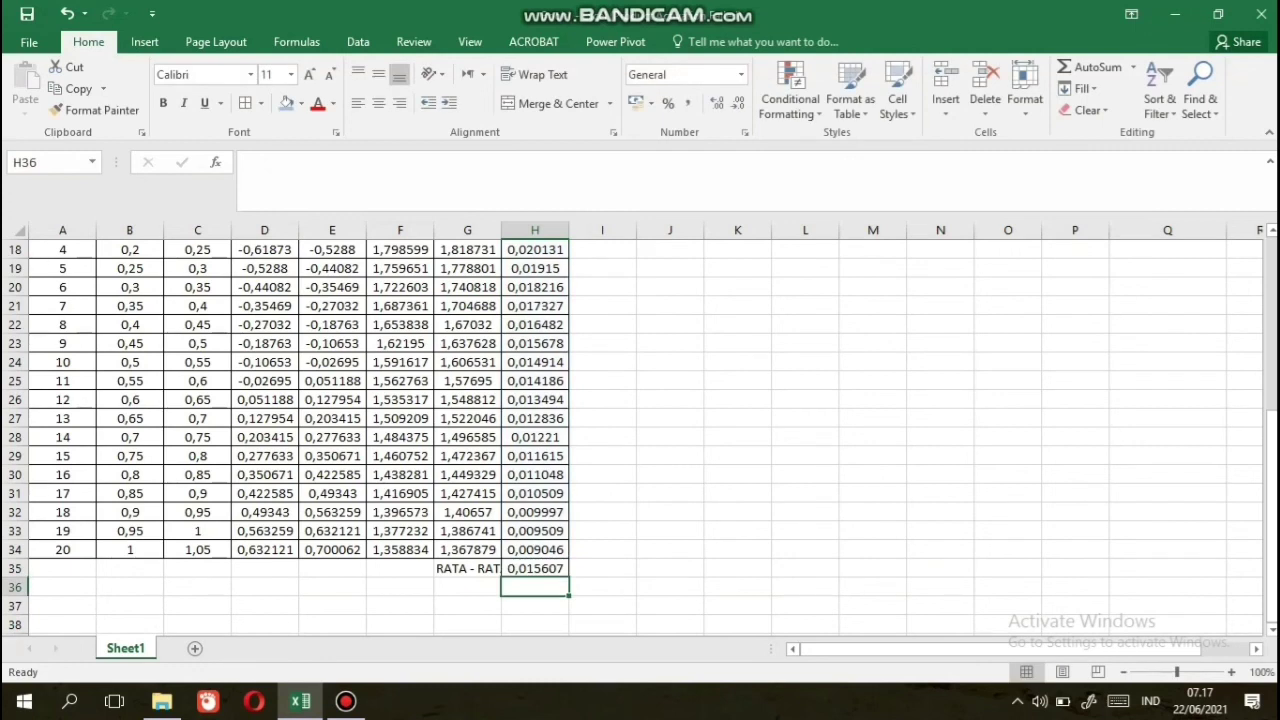
- Highlight the average error label and result in G35:H35 with a light gold fill
left_click_drag(467, 568, 535, 568)
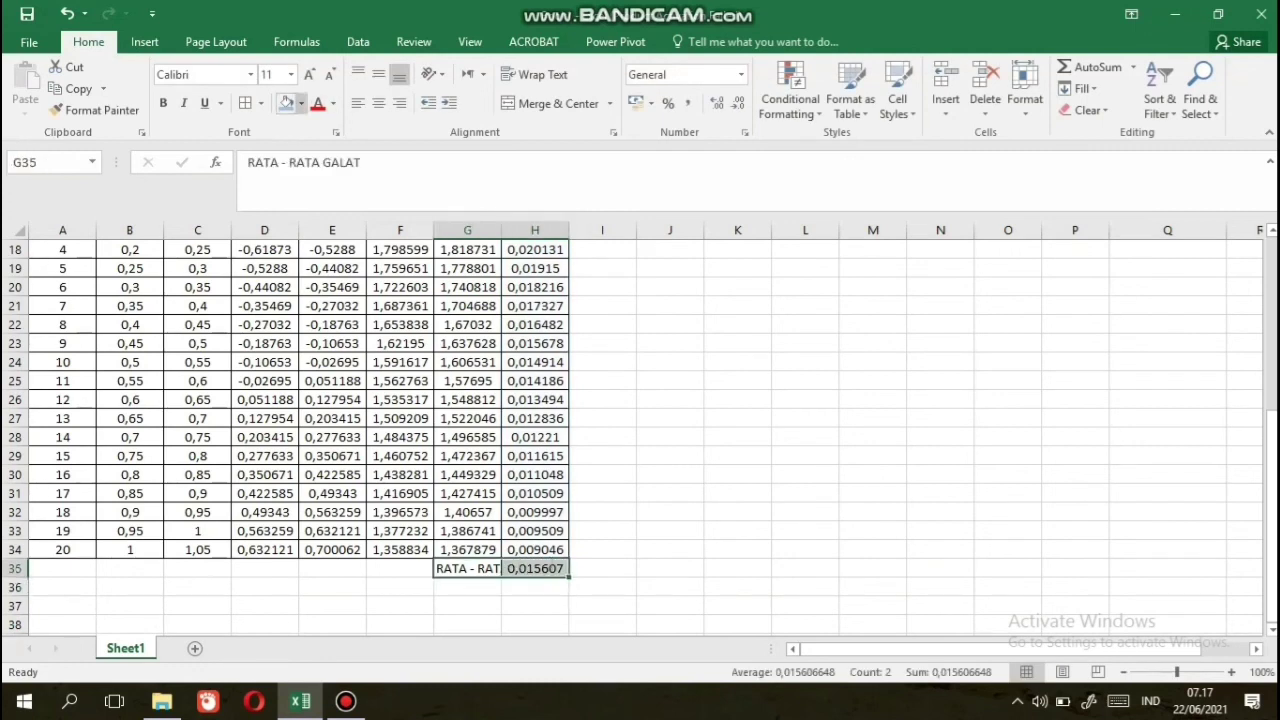
left_click(301, 103)
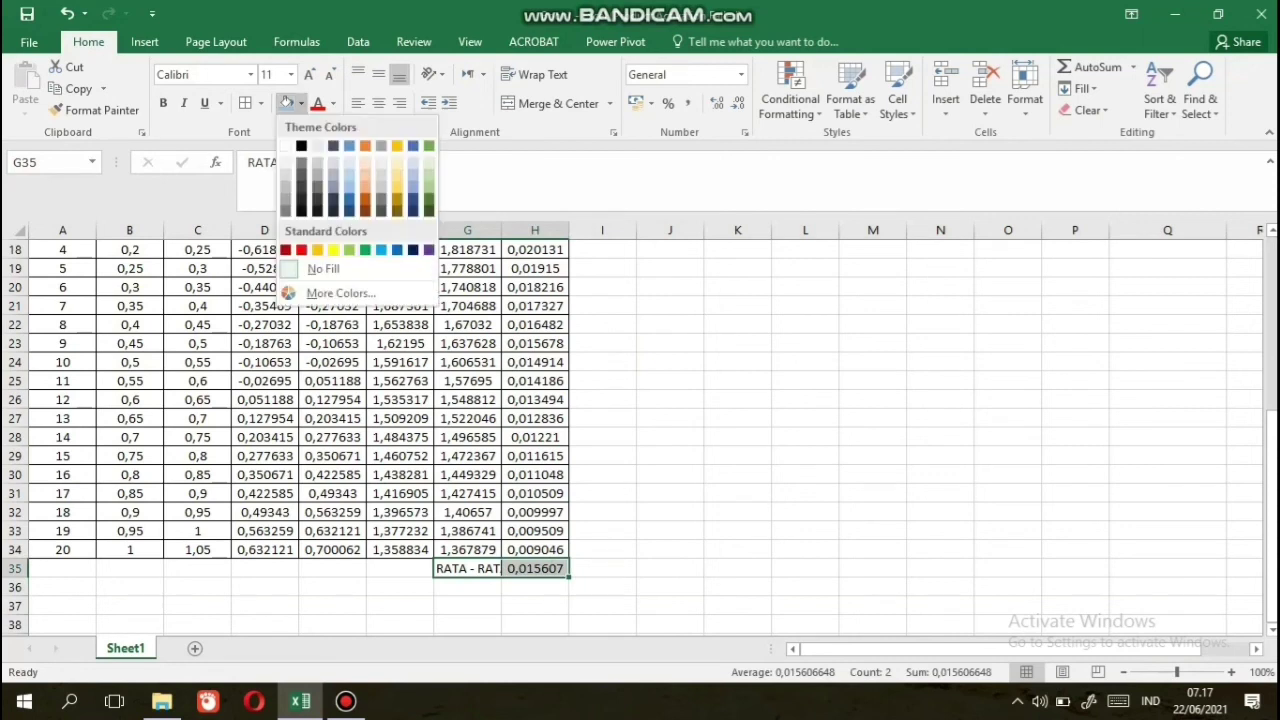
left_click(397, 185)
left_click(670, 511)
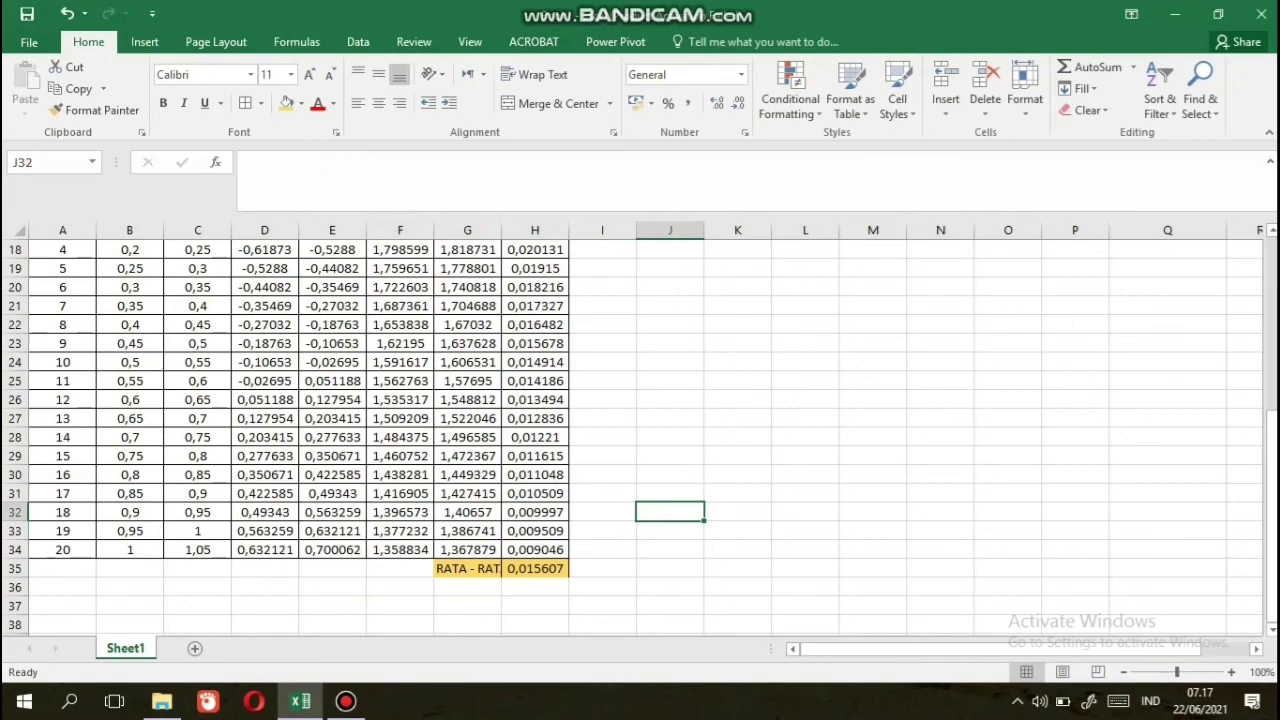
left_click_drag(1272, 592, 1272, 425)
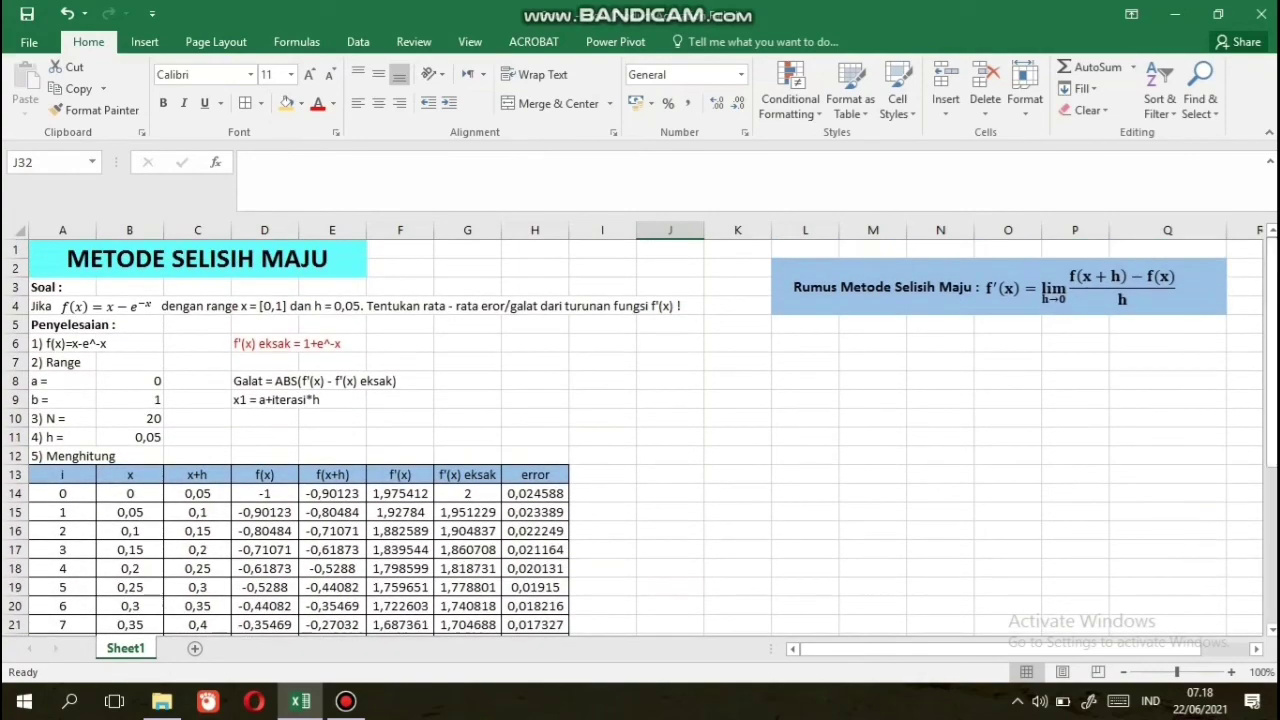